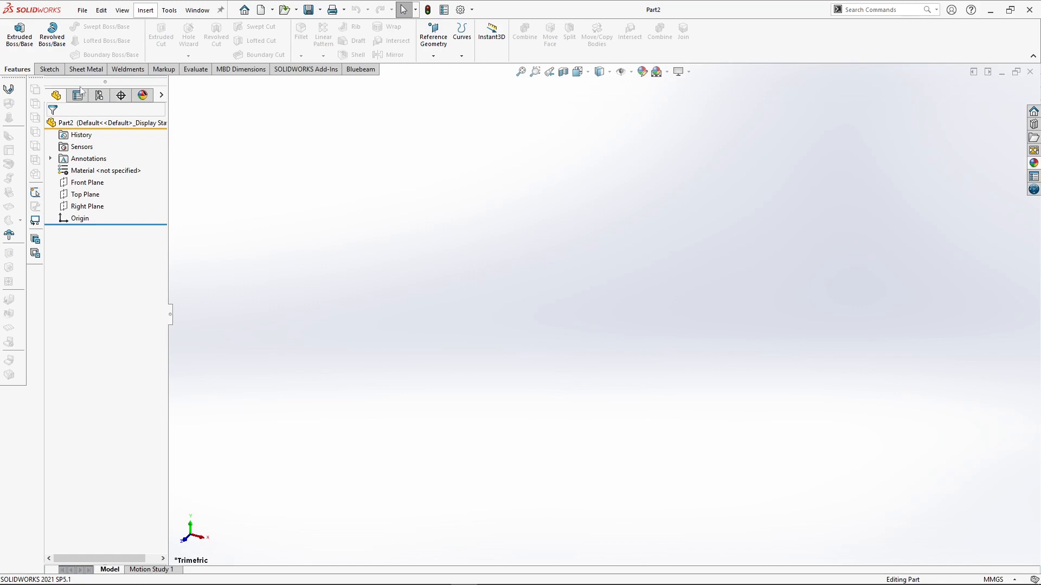
Step: Start a sketch on the Top Plane and draw an ellipse centred on the origin, with radii of about 80.5 and 39.3 mm
left_click(49, 70)
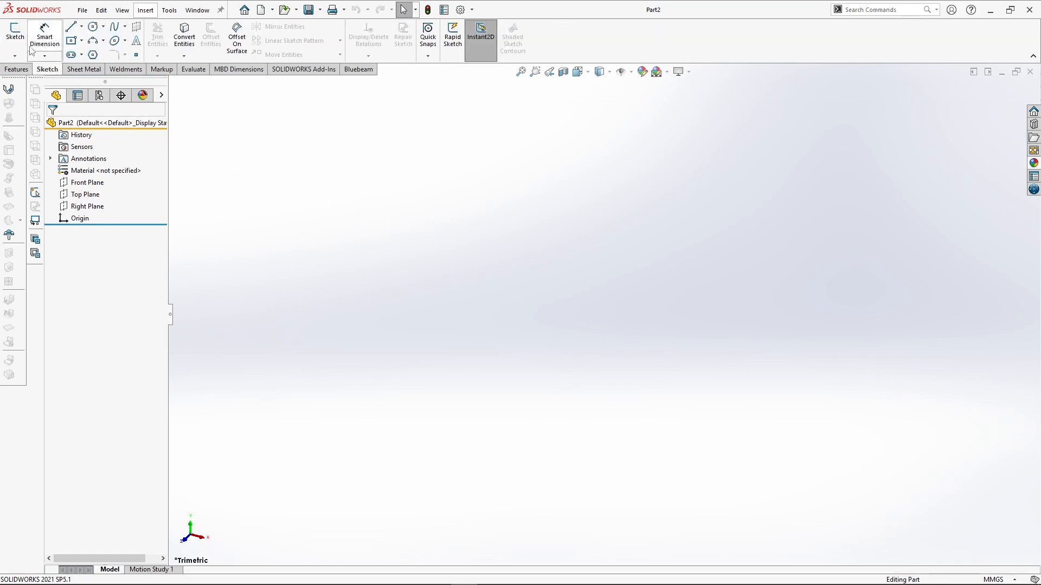
left_click(15, 33)
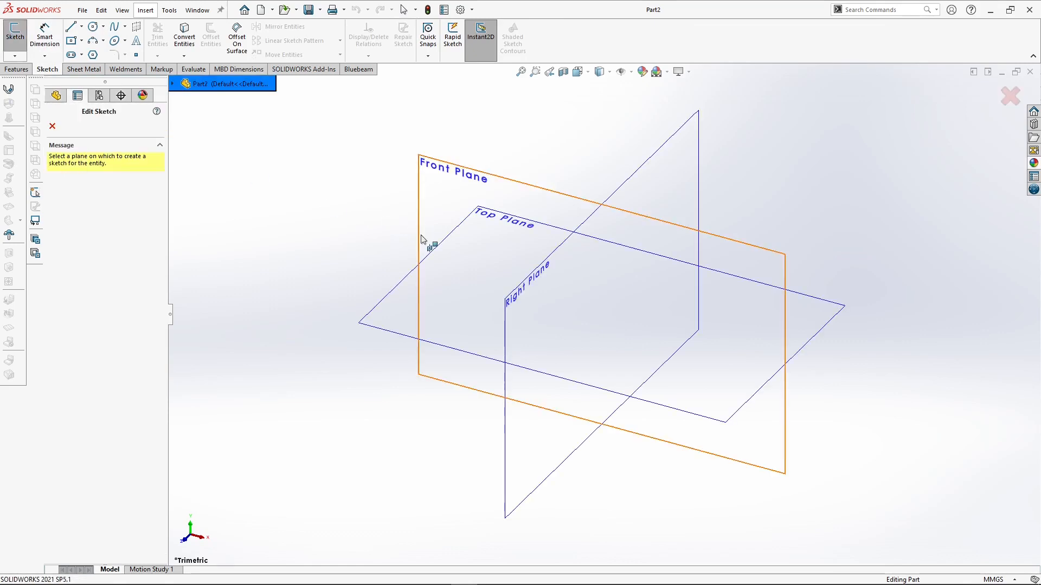
left_click(380, 301)
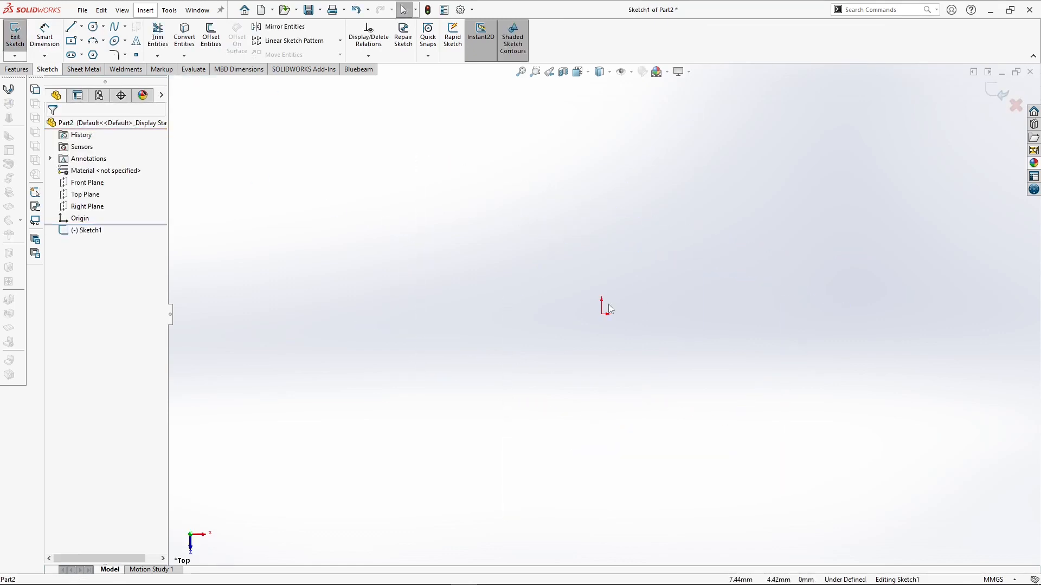
left_click(126, 40)
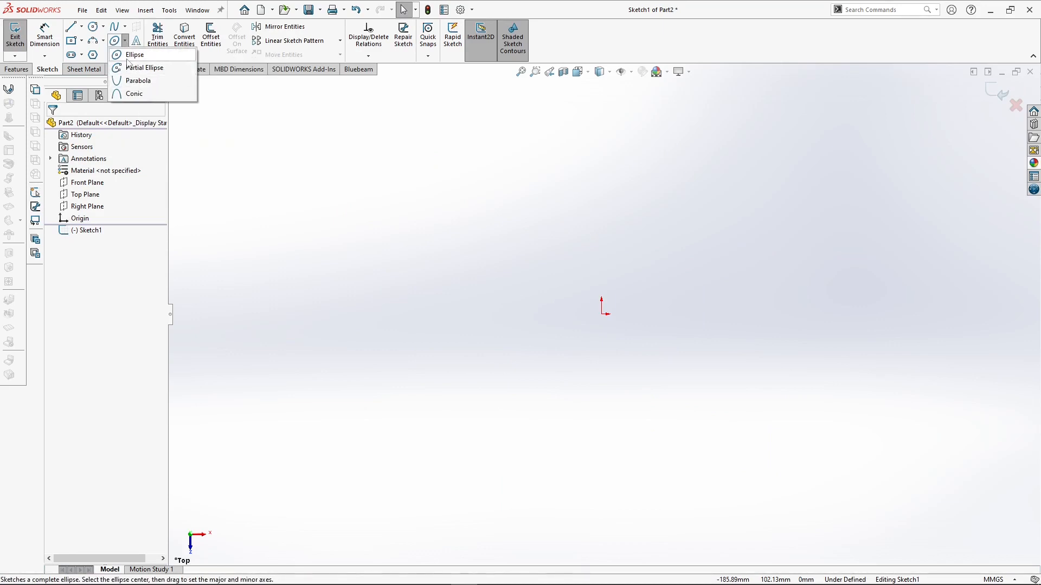
left_click(128, 59)
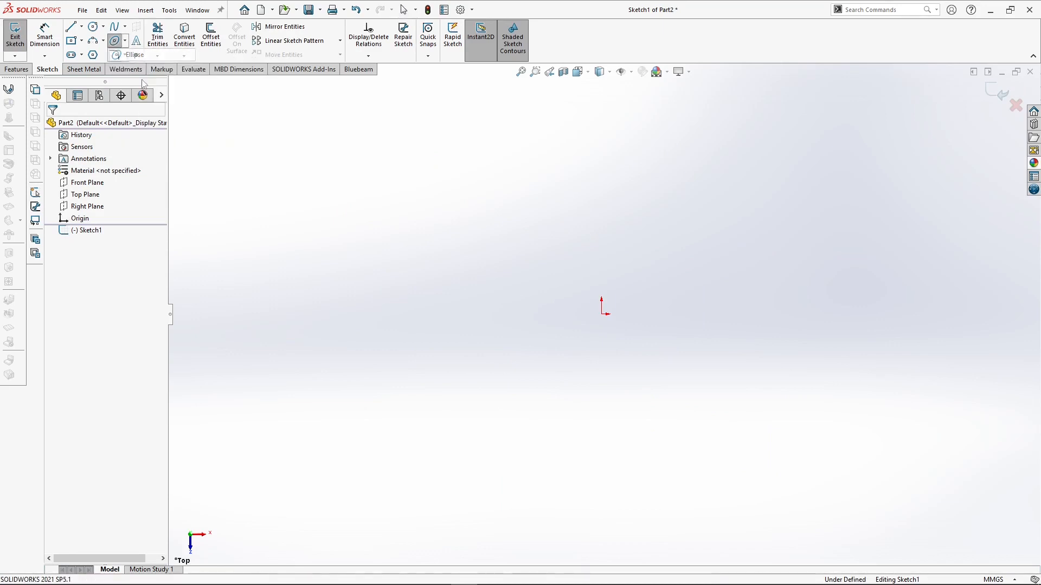
left_click(602, 314)
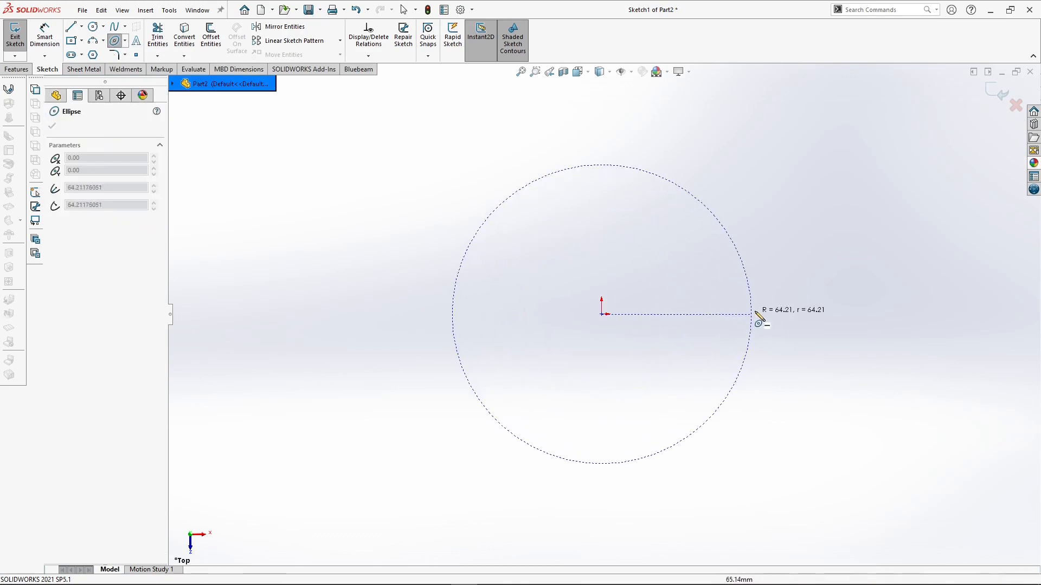
left_click(790, 314)
left_click(675, 232)
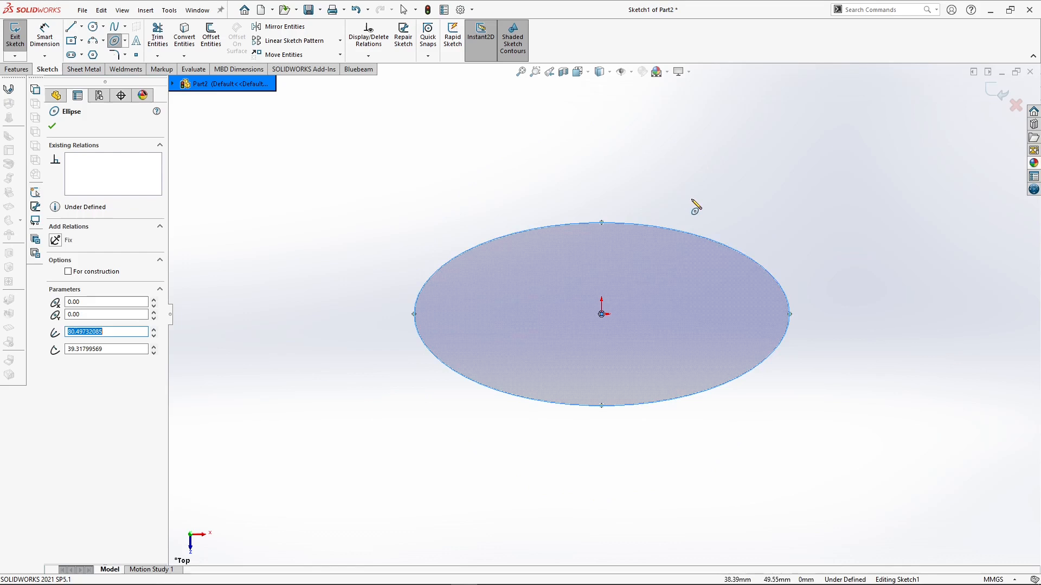
right_click(694, 205)
left_click(700, 206)
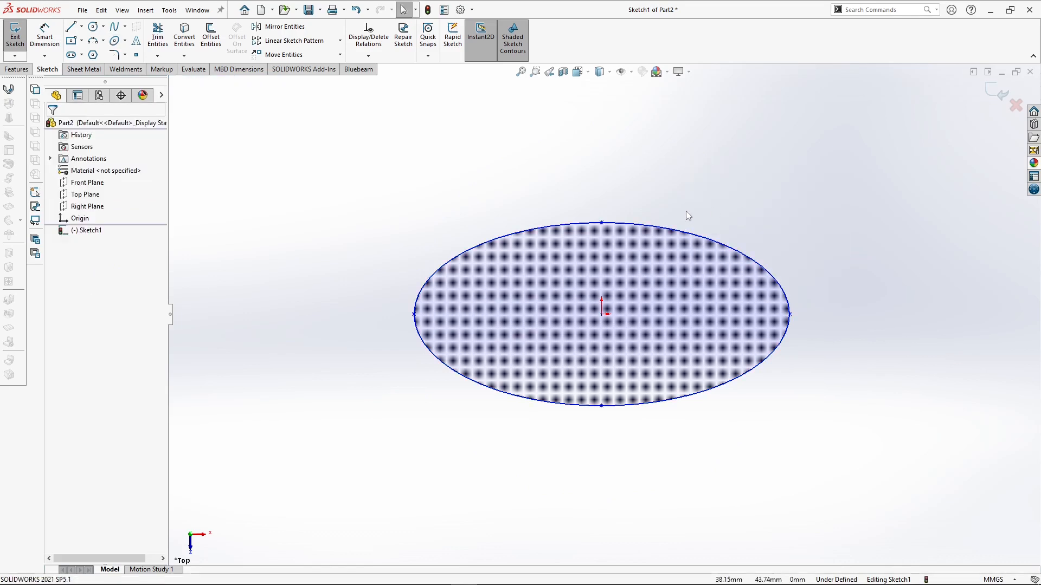
Step: Dimension the ellipse's minor axis between its upper and lower vertices as 80 mm
scroll(686, 215, "up", 4)
scroll(696, 220, "down", 4)
scroll(599, 309, "up", 3)
scroll(499, 363, "down", 2)
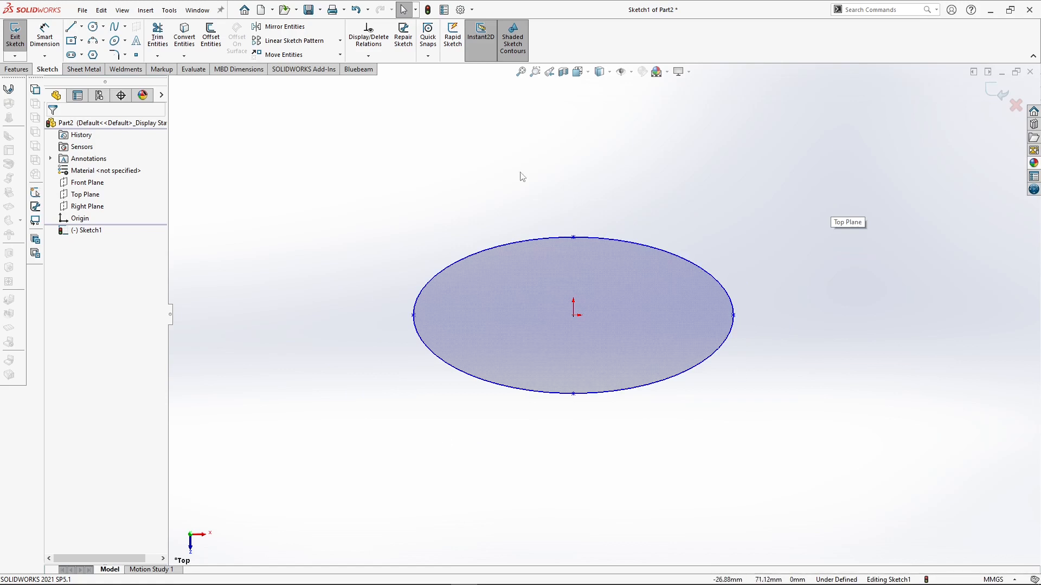
left_click(48, 34)
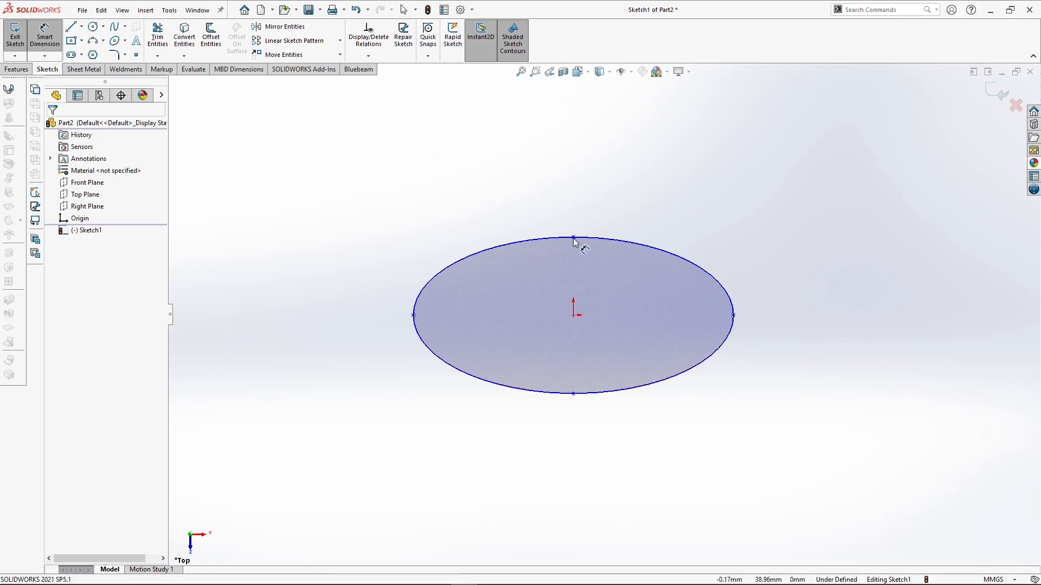
left_click(573, 238)
left_click(575, 394)
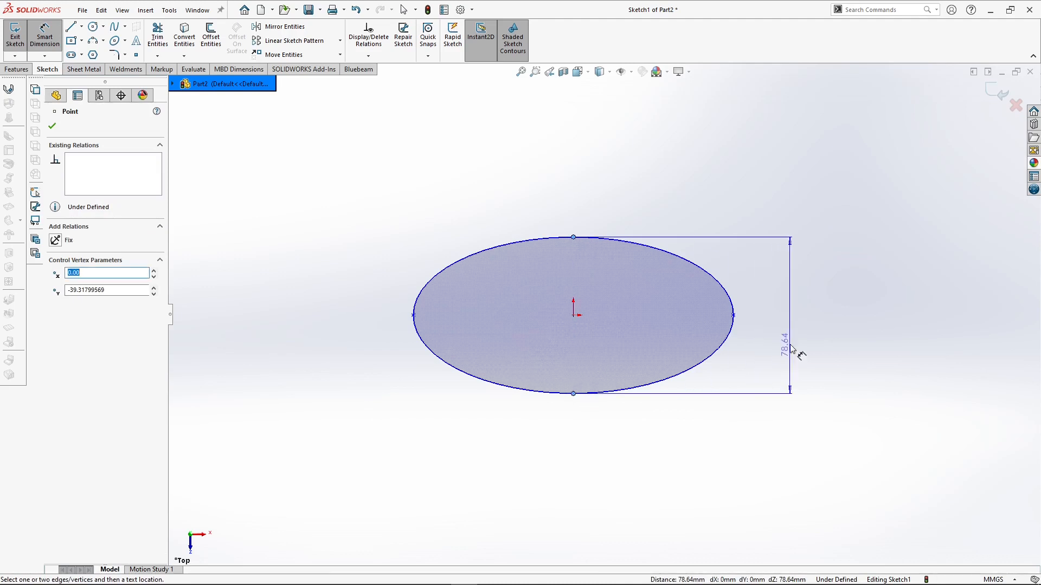
left_click(786, 373)
type("80")
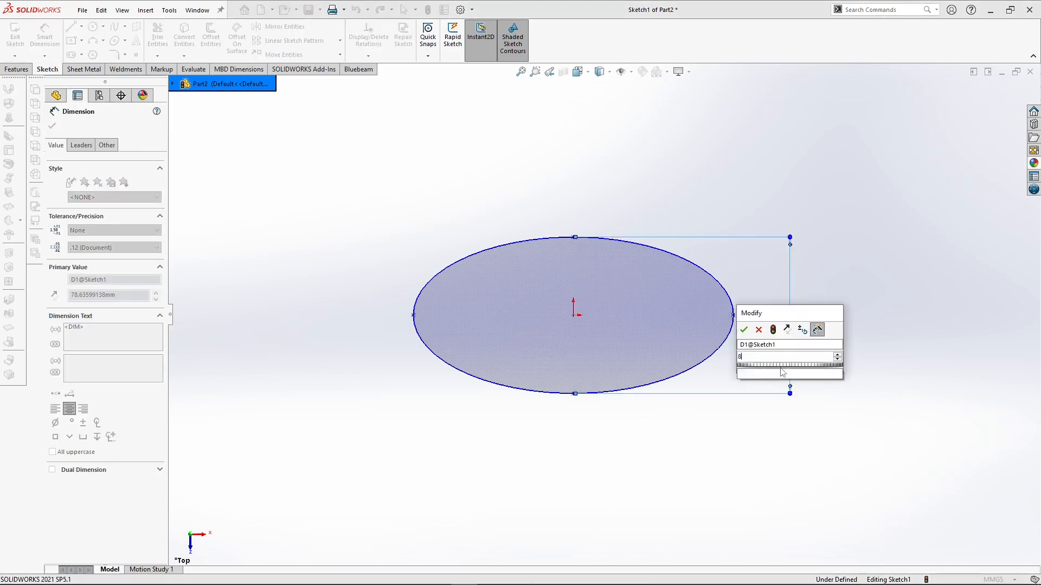
key("Return")
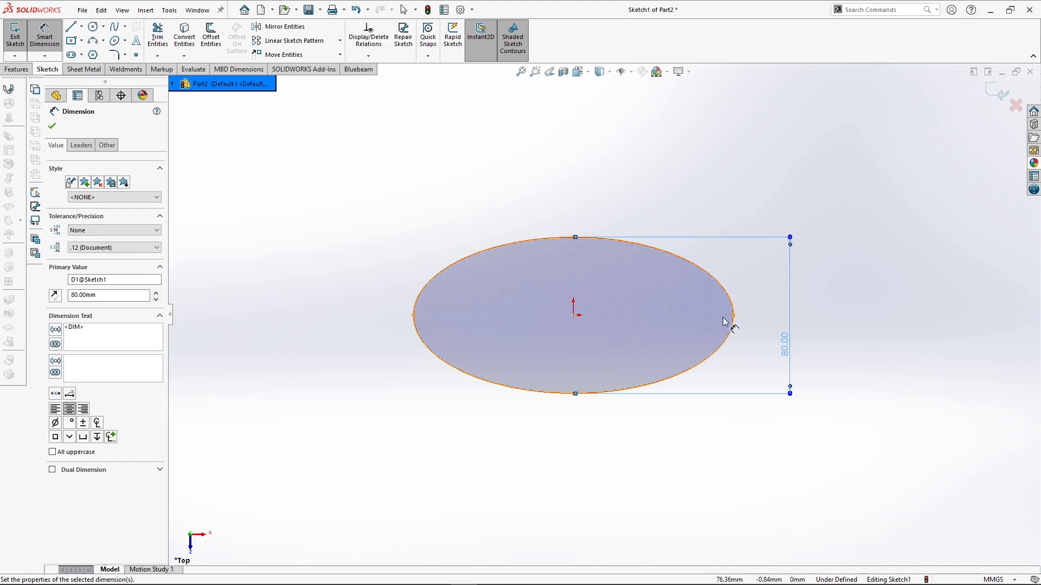
Step: Dimension the ellipse's major axis between its left and right vertices as 160 mm
left_click(733, 315)
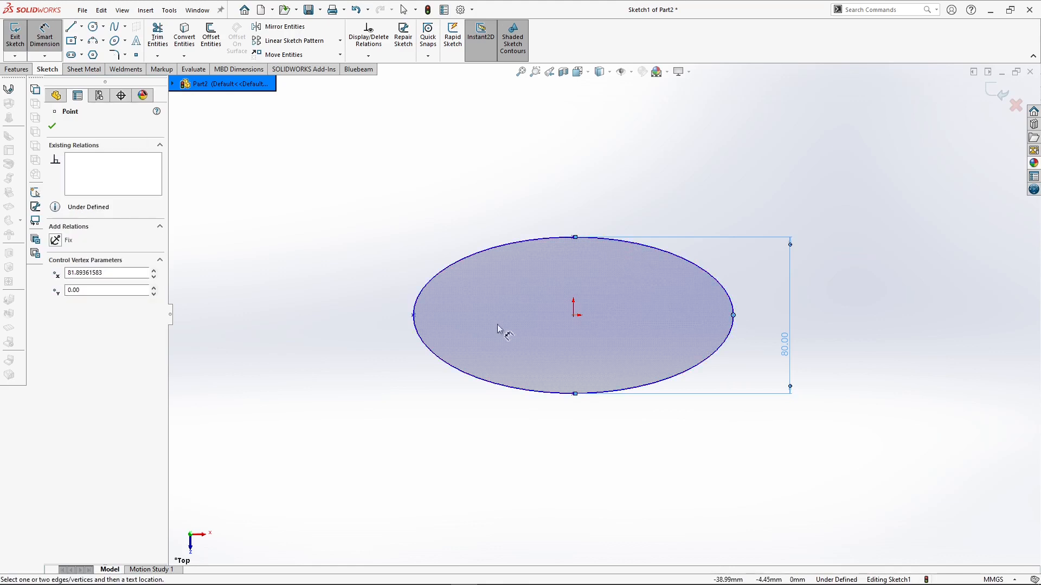
left_click(413, 315)
left_click(569, 196)
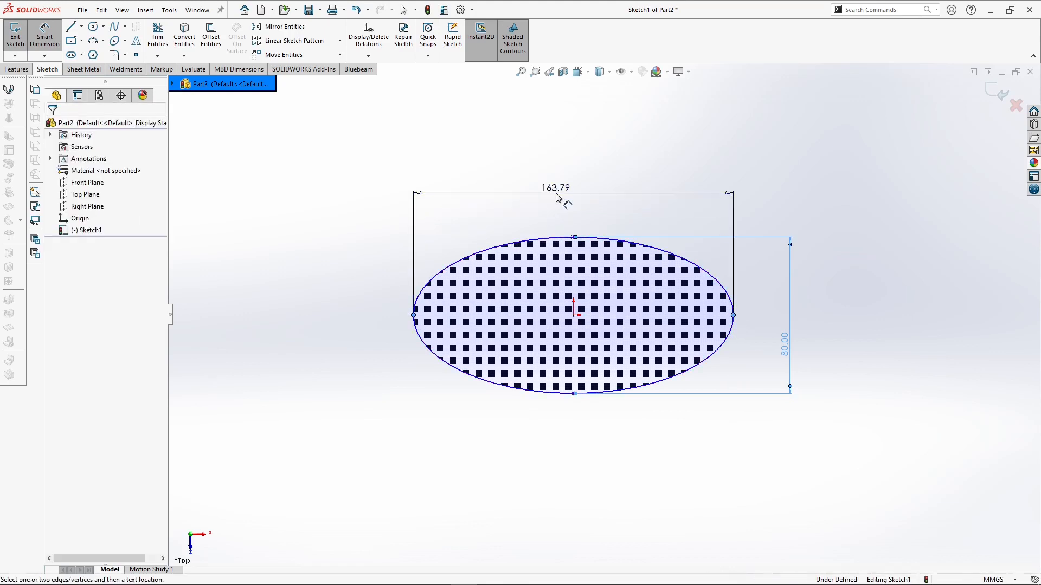
type("160")
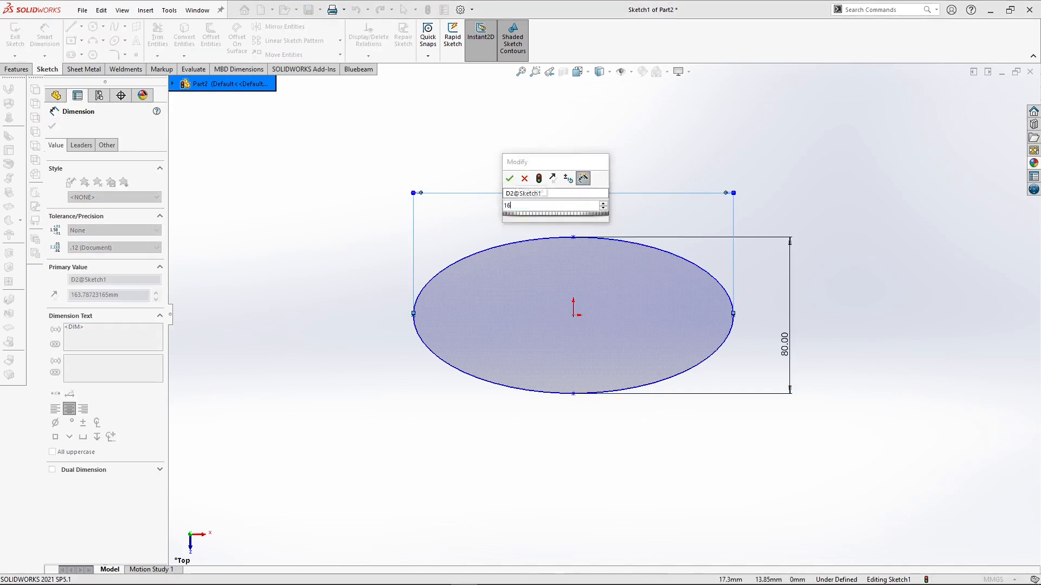
key("Return")
left_click(825, 285)
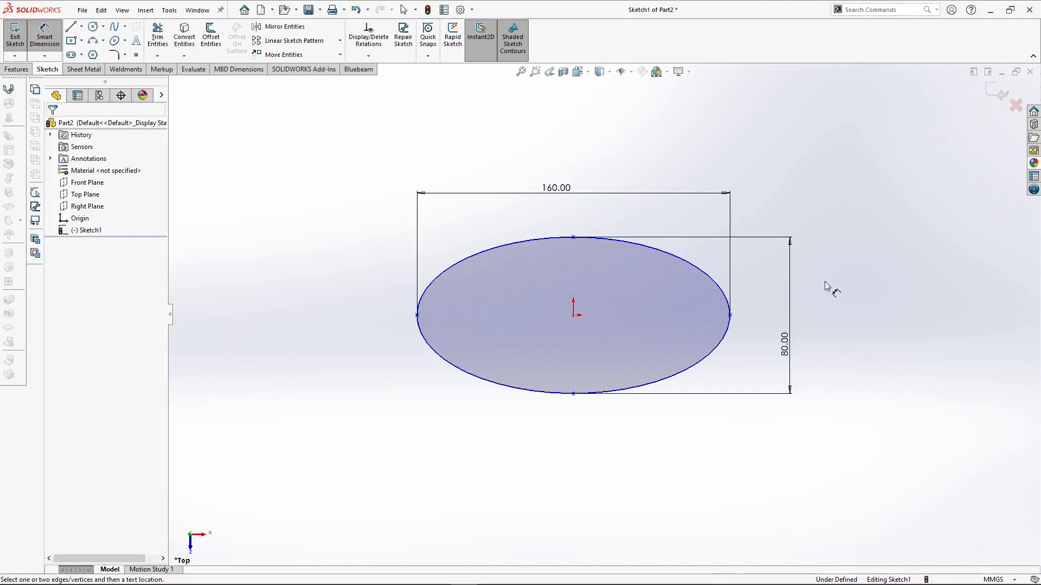
key("Escape")
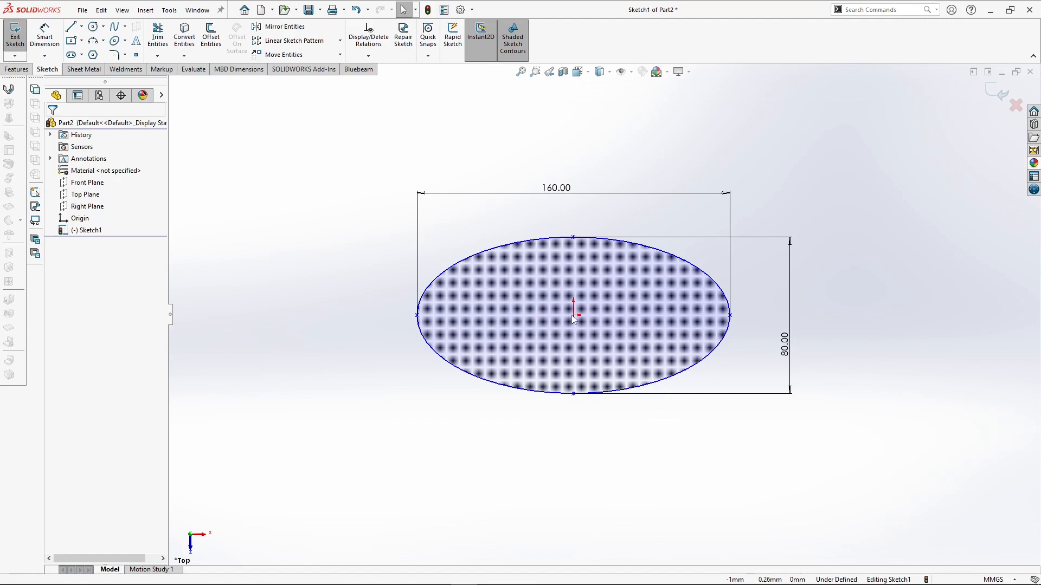
Step: Test the ellipse's freedom by moving its right vertex, and add a Horizontal relation between that vertex and the centre point
left_click(573, 317)
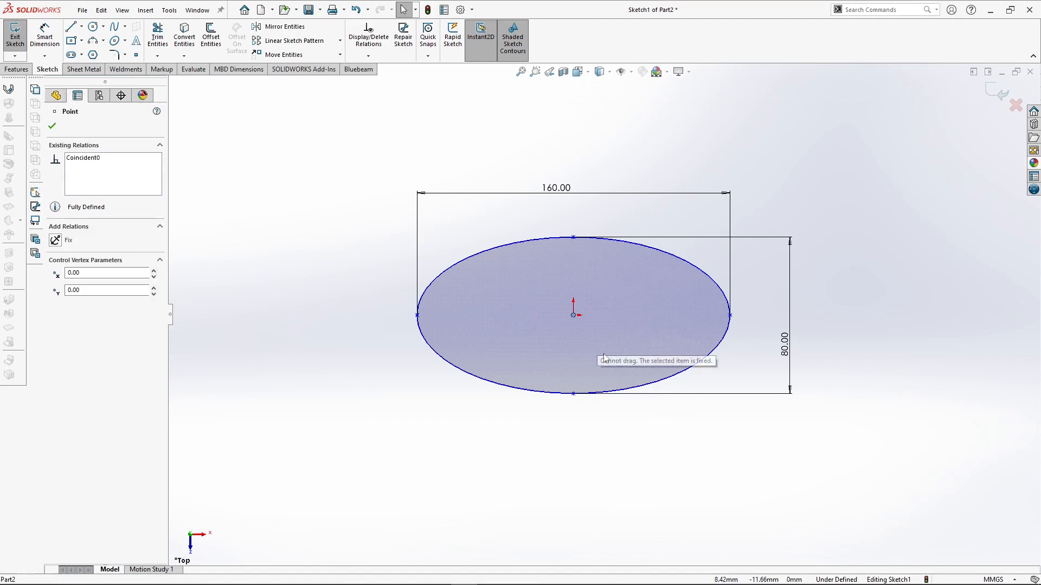
left_click(741, 324)
left_click_drag(730, 316, 753, 333)
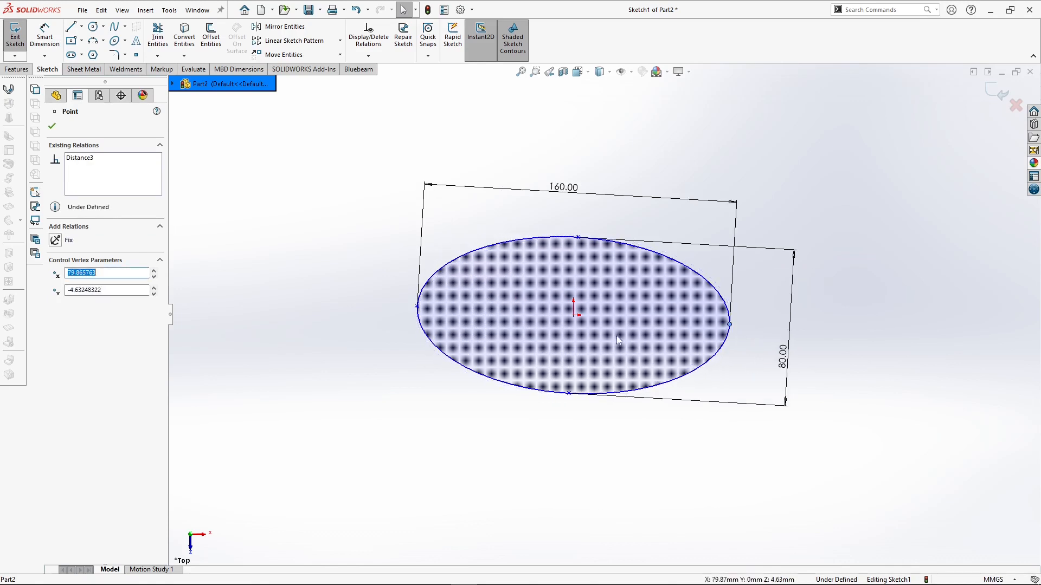
left_click(574, 316, "ctrl")
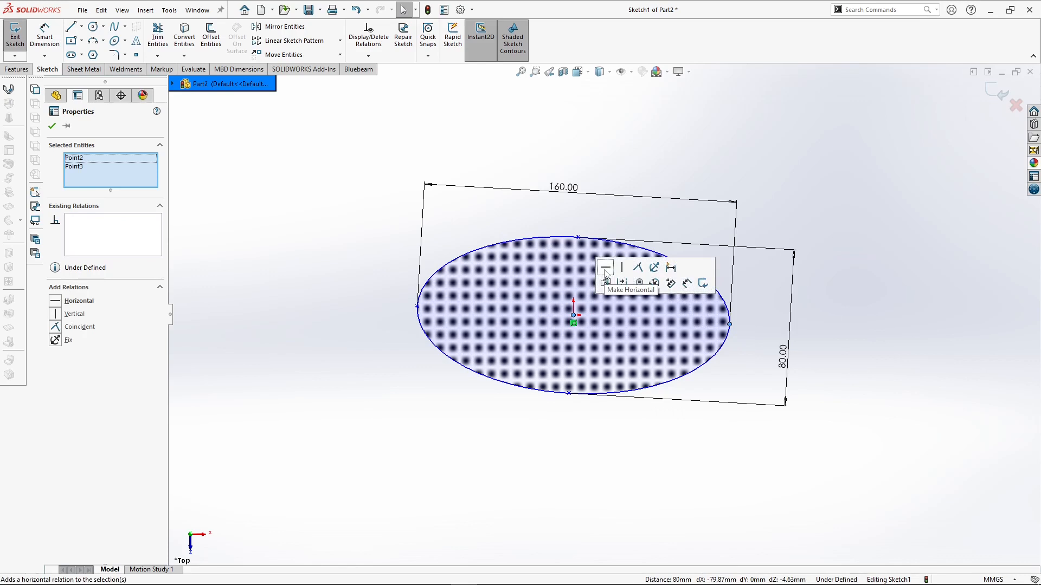
left_click(609, 282)
left_click(720, 480)
Step: Exit the ellipse sketch, keeping its changes, and clear the selection
scroll(676, 332, "down", 5)
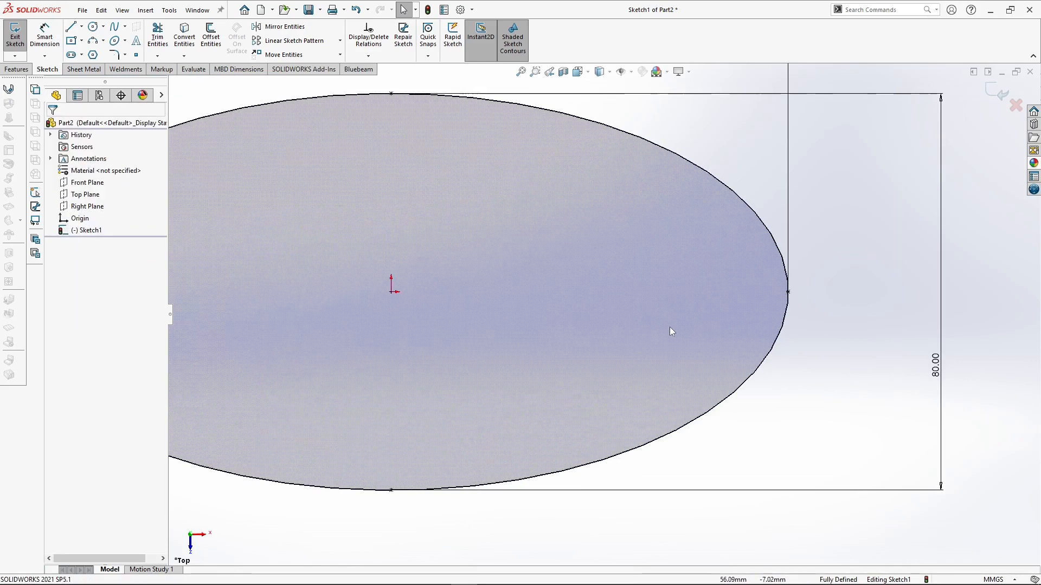
scroll(668, 328, "up", 4)
scroll(415, 274, "down", 3)
scroll(622, 317, "up", 3)
scroll(728, 307, "down", 1)
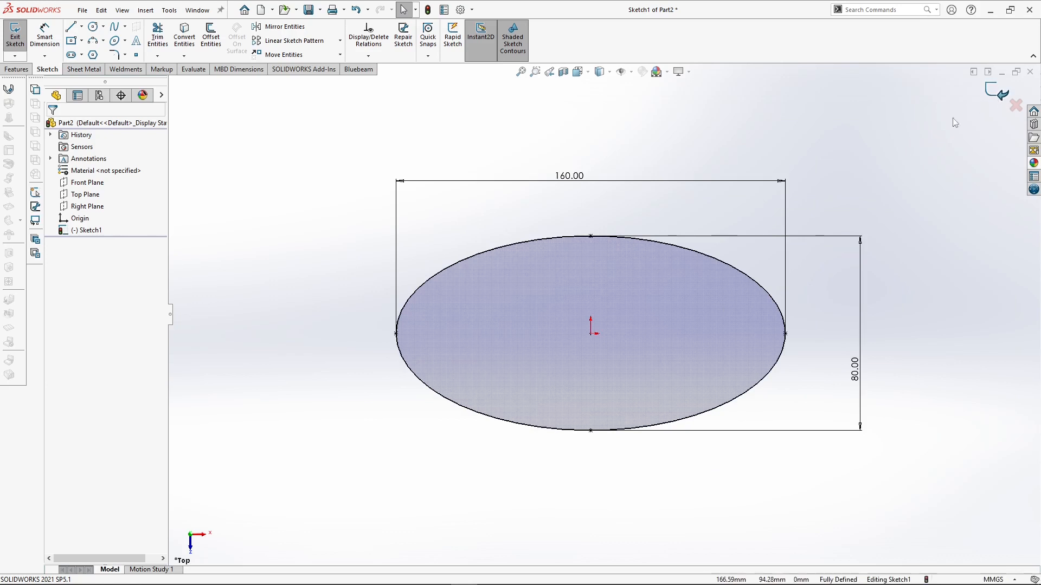
left_click(996, 91)
mouse_move(623, 286)
middle_mouse_down()
mouse_move(590, 290)
mouse_move(560, 211)
middle_mouse_up()
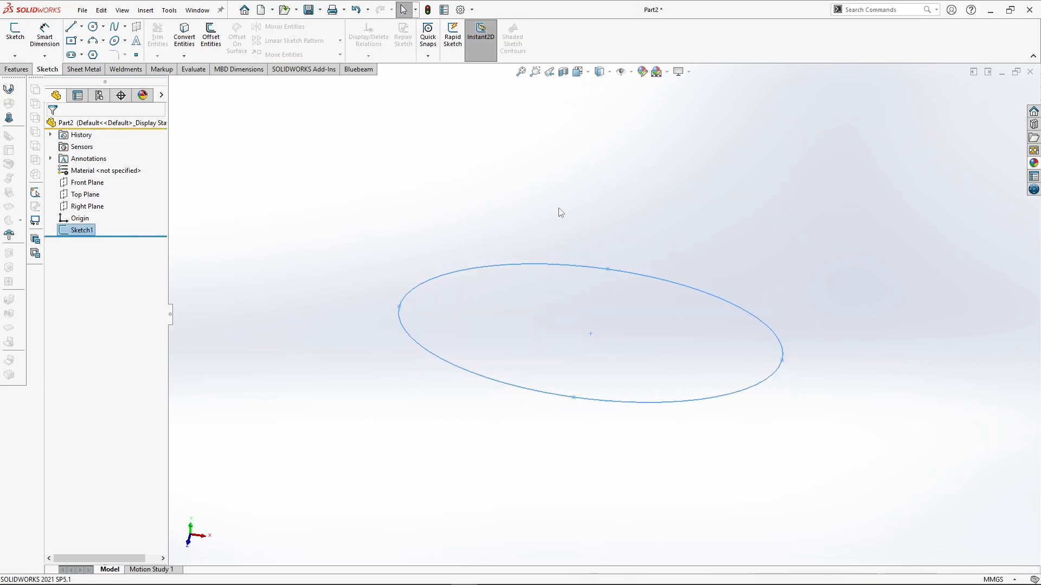
left_click(355, 185)
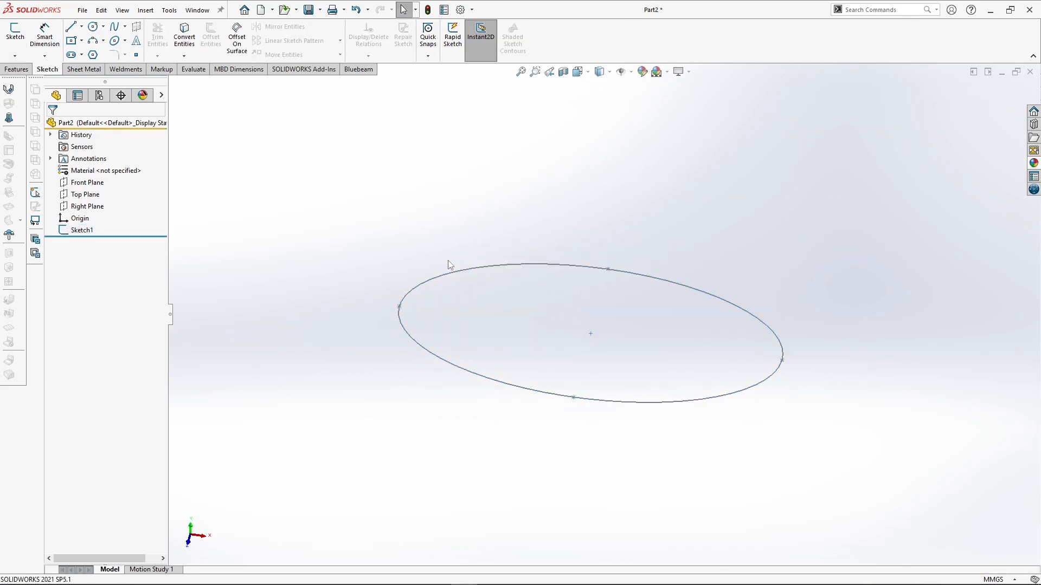
Step: Show the reference planes and start a new sketch on the Front Plane, viewed normal to it
middle_click_drag(449, 265, 432, 267)
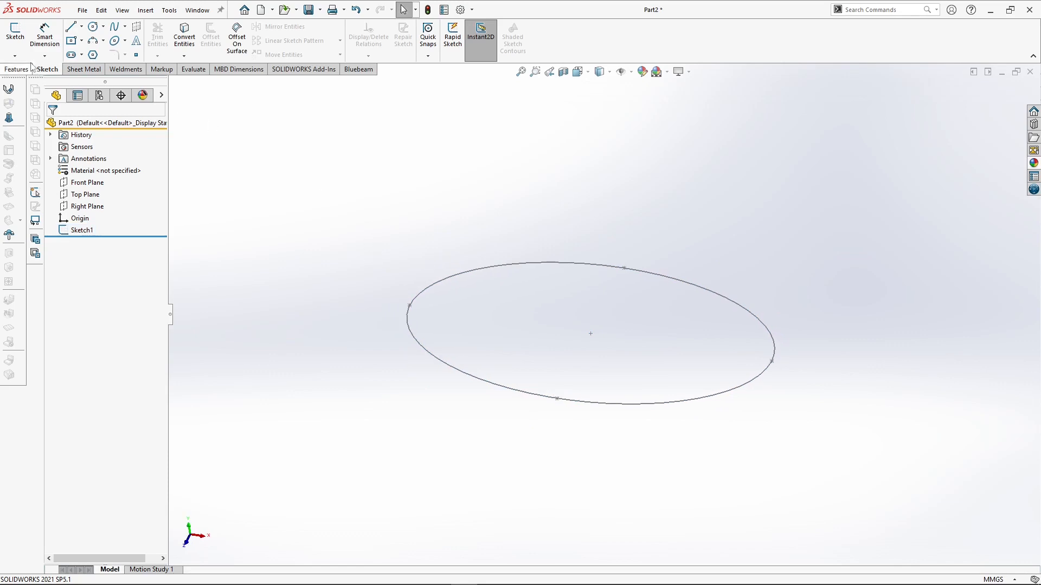
left_click(16, 32)
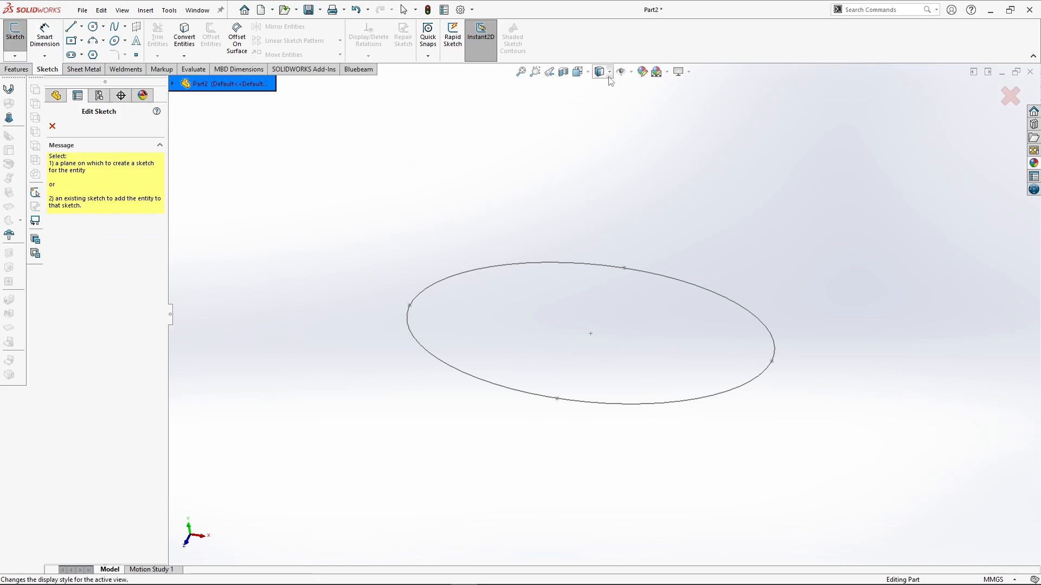
left_click(631, 72)
left_click(637, 87)
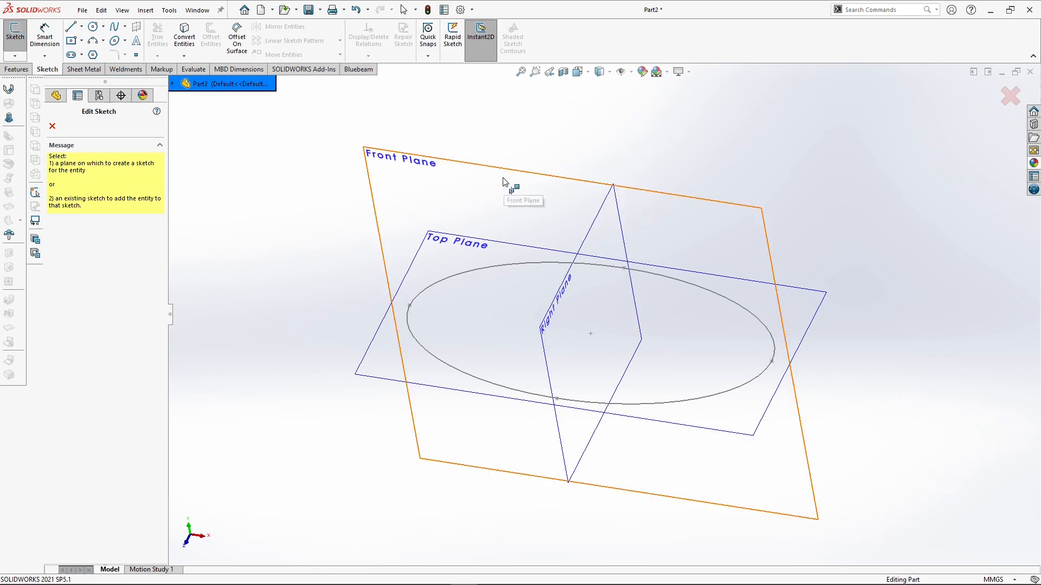
left_click(470, 169)
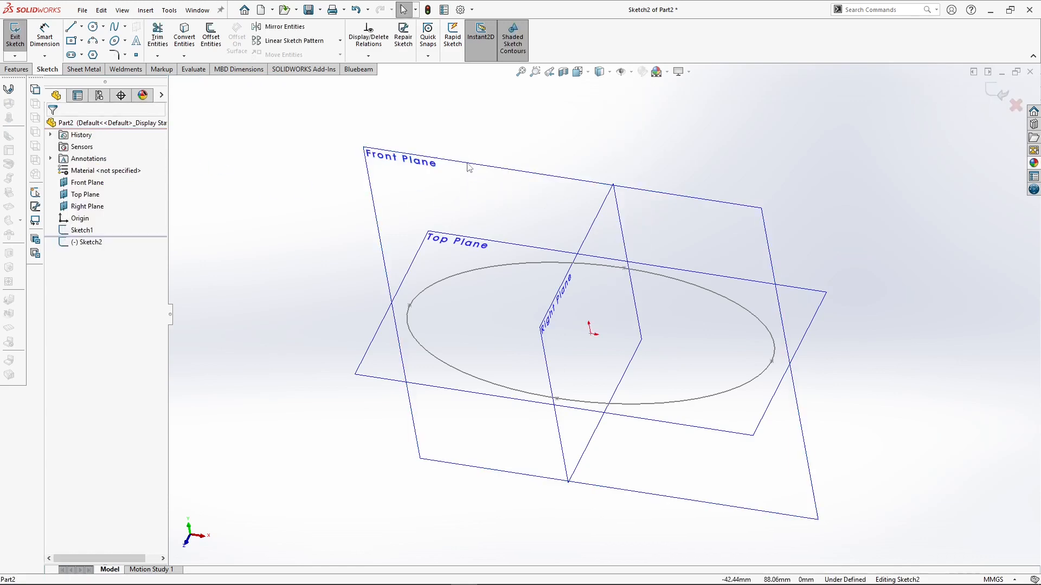
key("space")
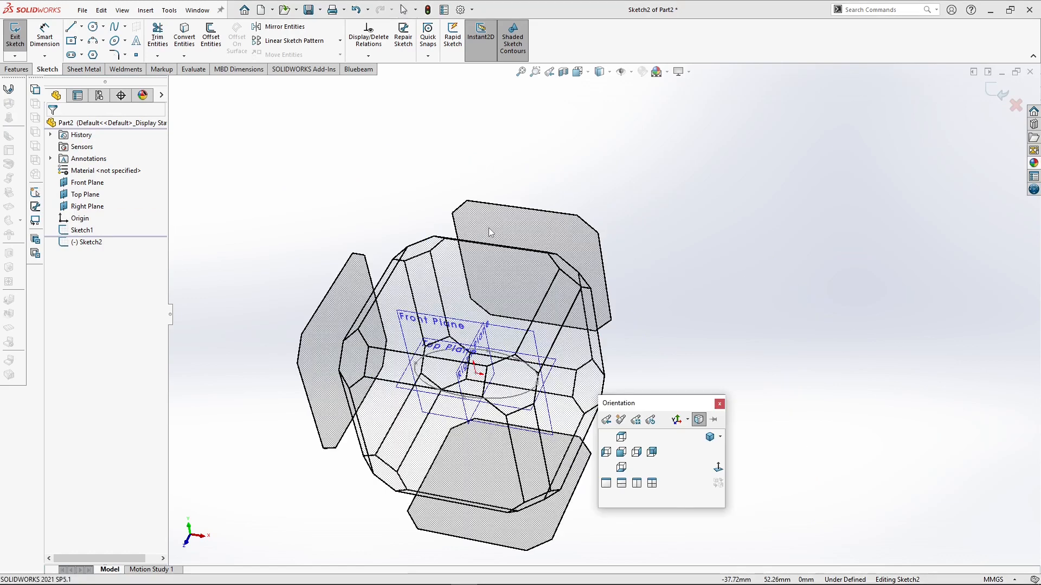
left_click(724, 465)
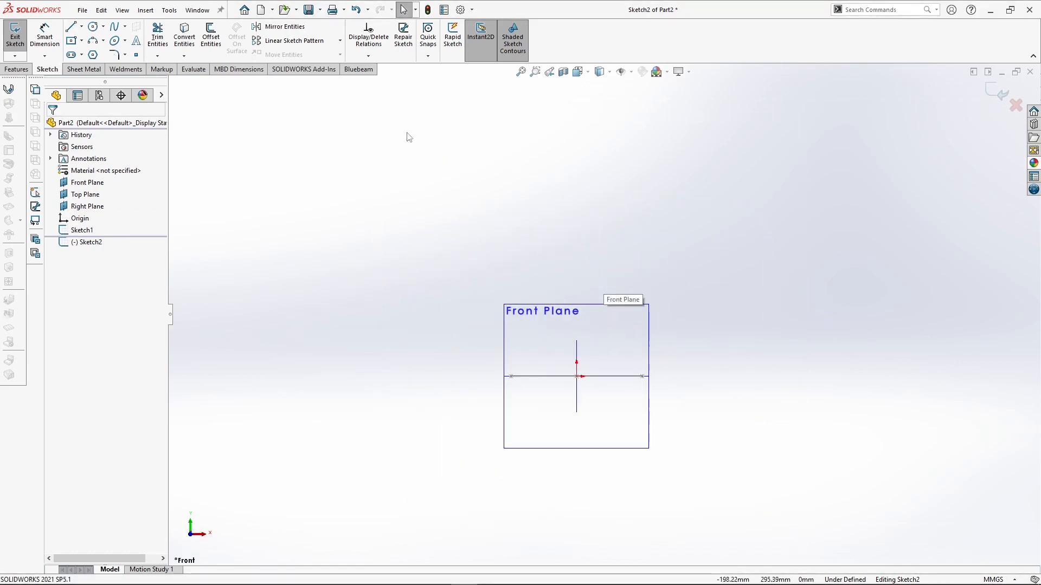
Step: Sketch a vertical line upward from the origin, extending well above the Front Plane's outline
left_click(71, 27)
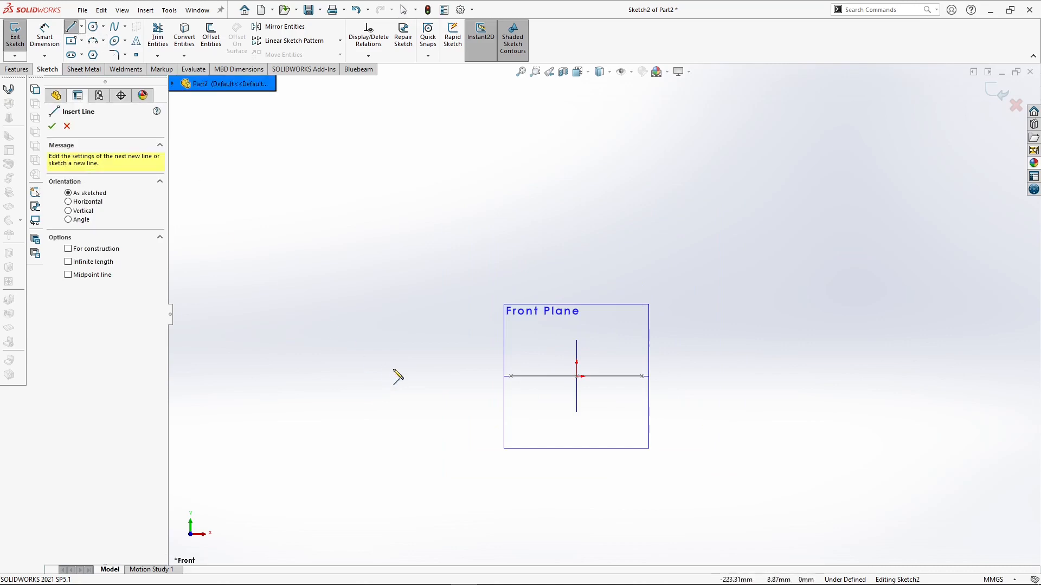
left_click(577, 376)
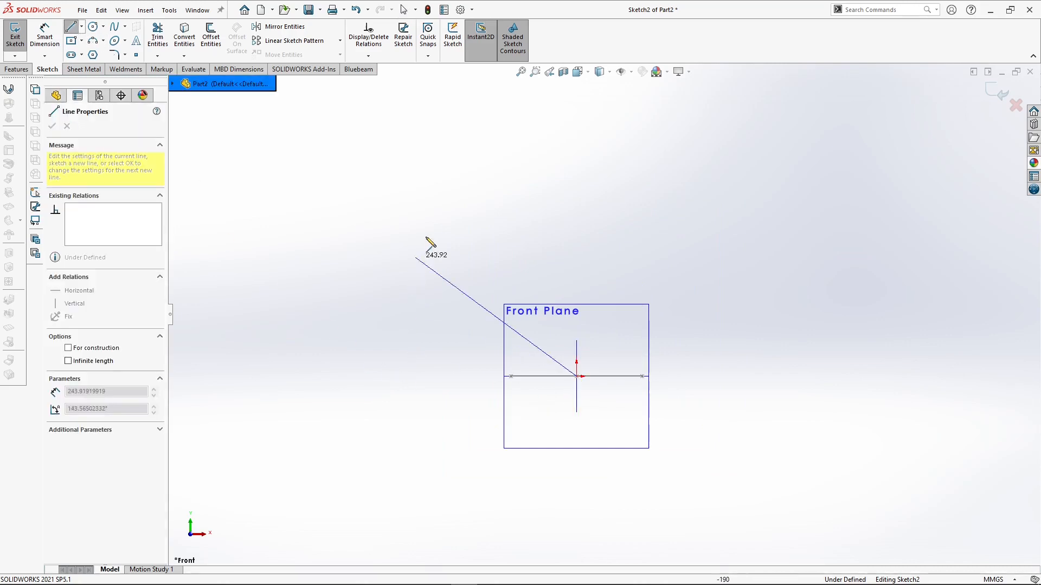
scroll(575, 130, "down", 2)
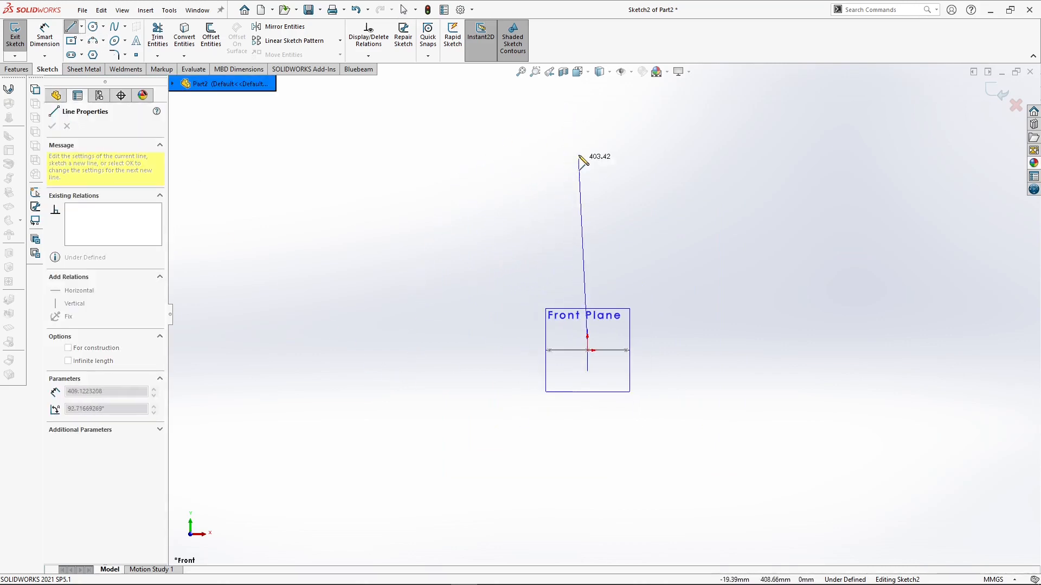
left_click(588, 105)
key("Escape")
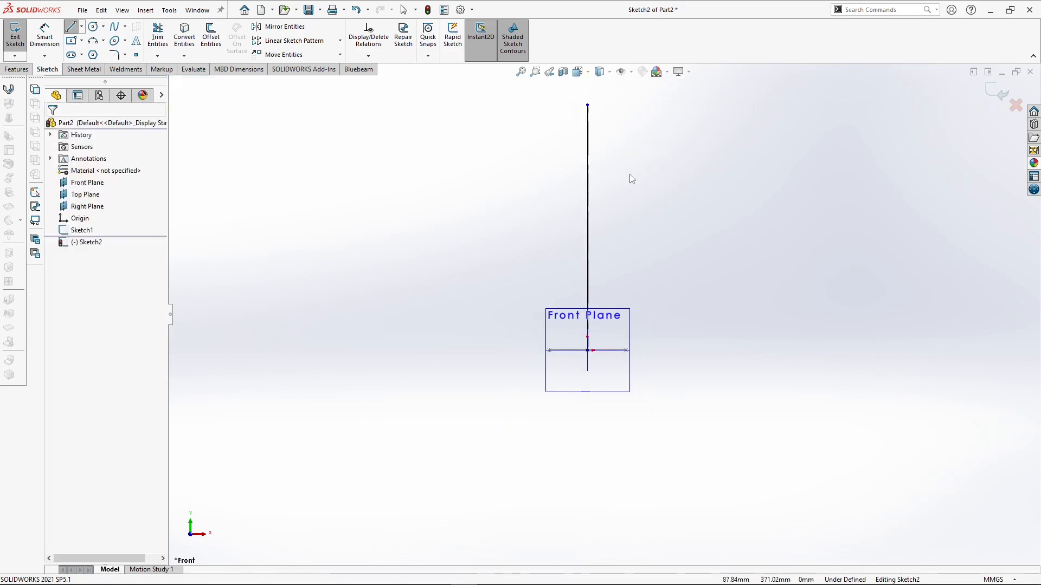
Step: Dimension the vertical line to a length of 800 mm and exit the sketch
left_click(45, 36)
left_click(589, 214)
left_click(683, 228)
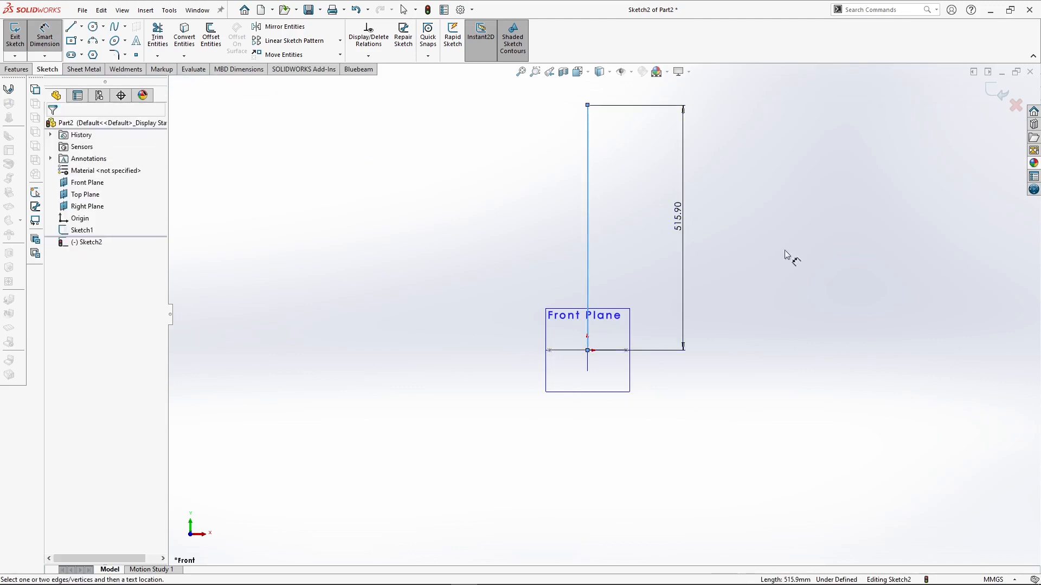
type("600")
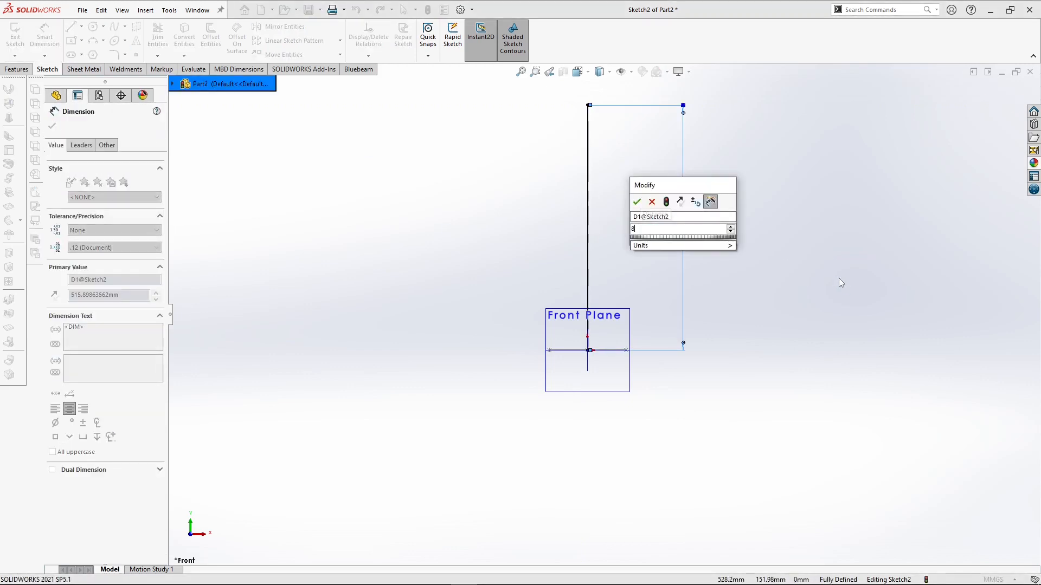
key("Return")
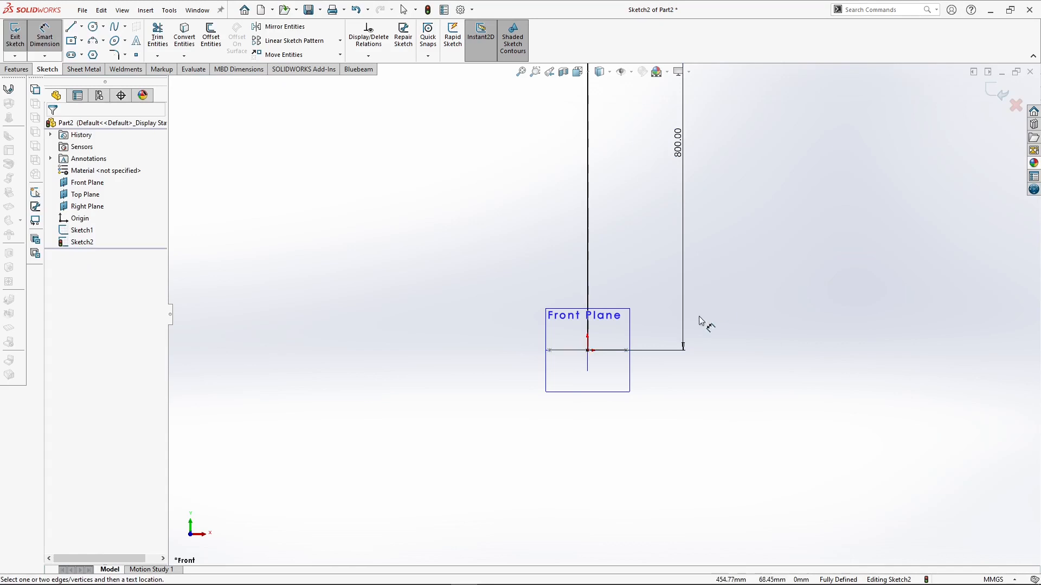
left_click(994, 97)
mouse_move(641, 237)
middle_mouse_down()
mouse_move(574, 283)
mouse_move(568, 234)
mouse_move(544, 262)
mouse_move(530, 253)
middle_mouse_up()
left_click(453, 232)
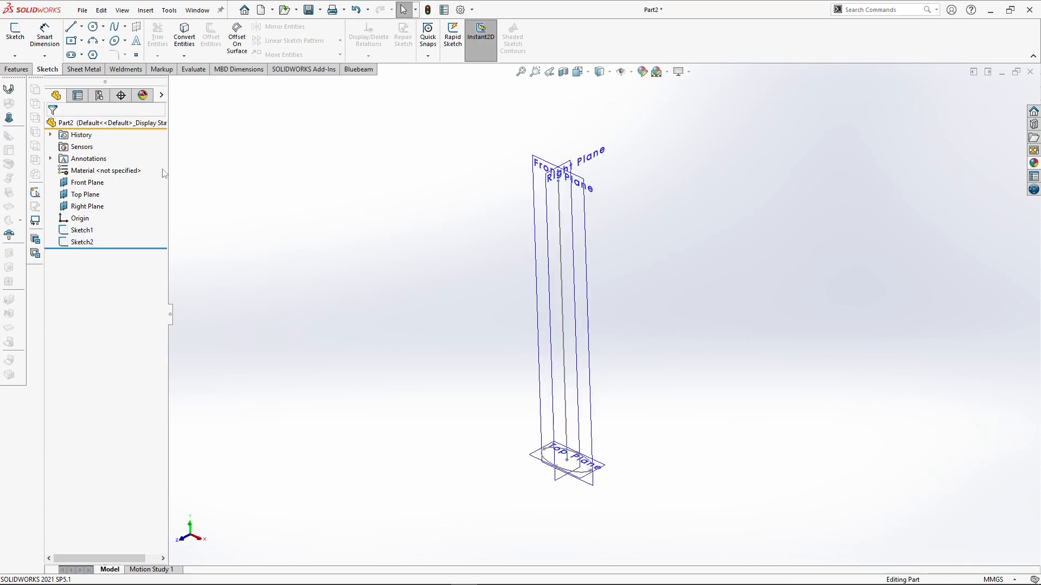
left_click(24, 72)
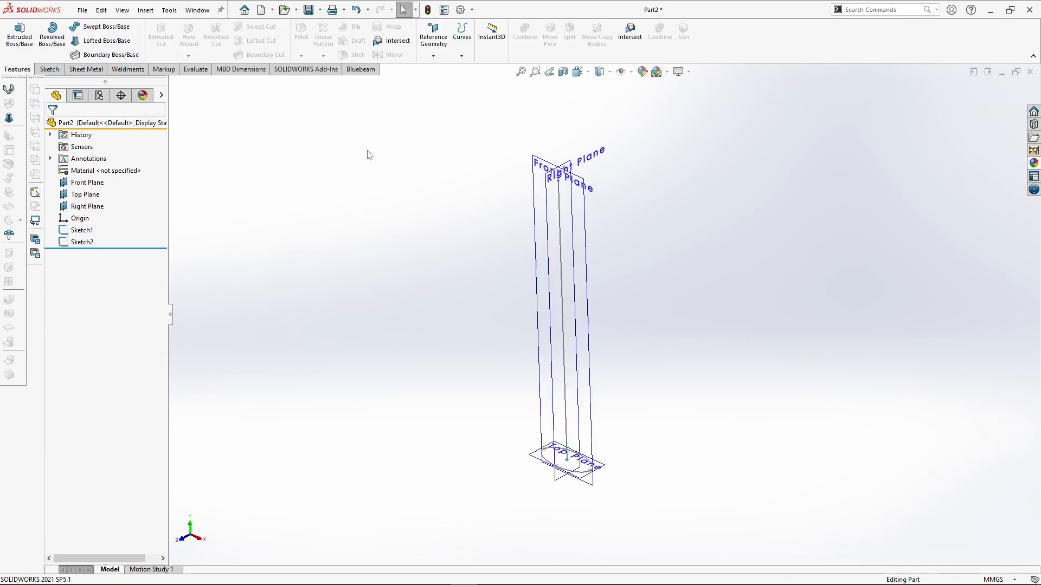
left_click(98, 28)
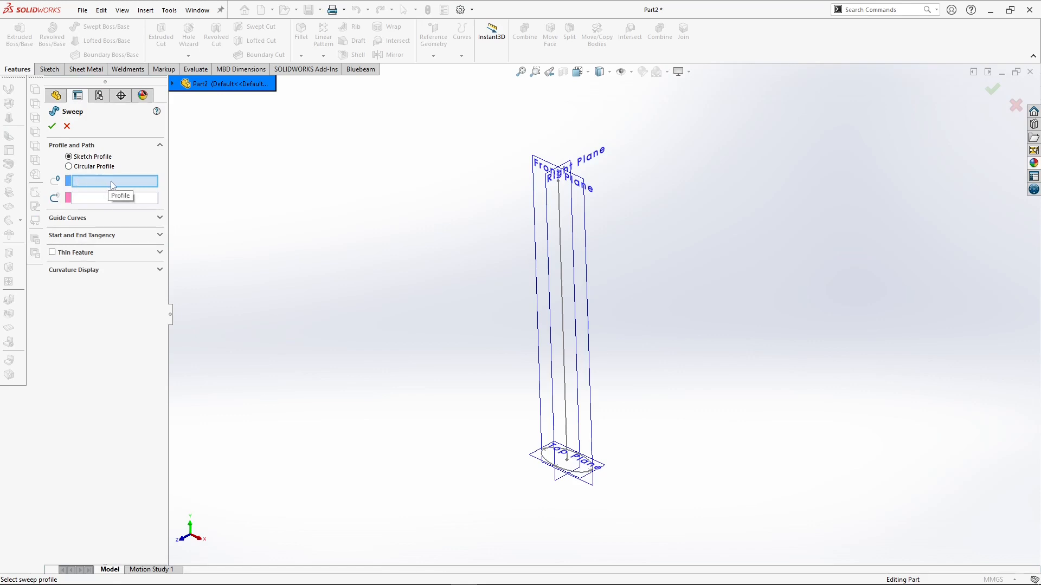
scroll(525, 457, "down", 6)
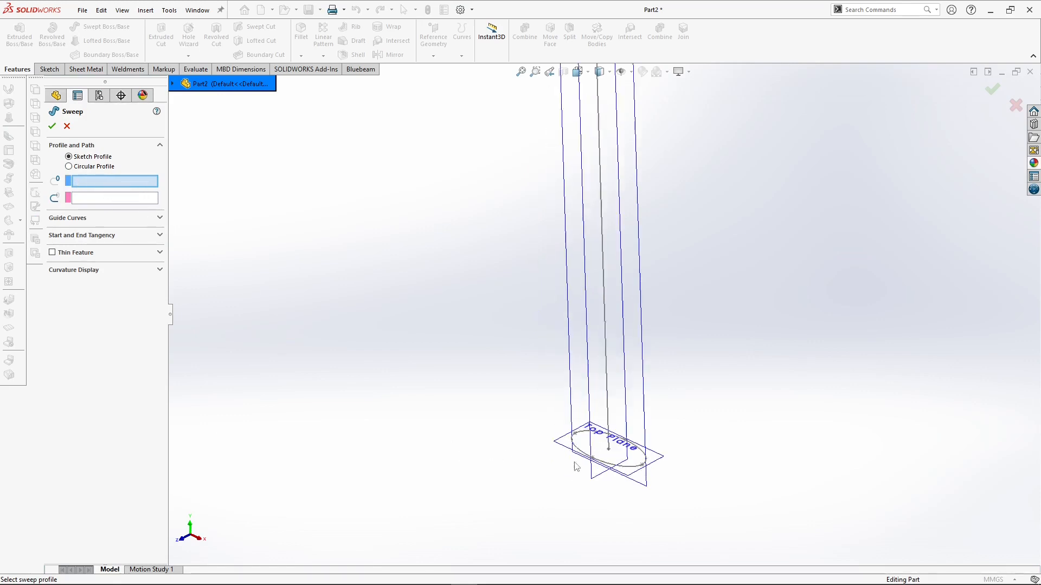
left_click(576, 402)
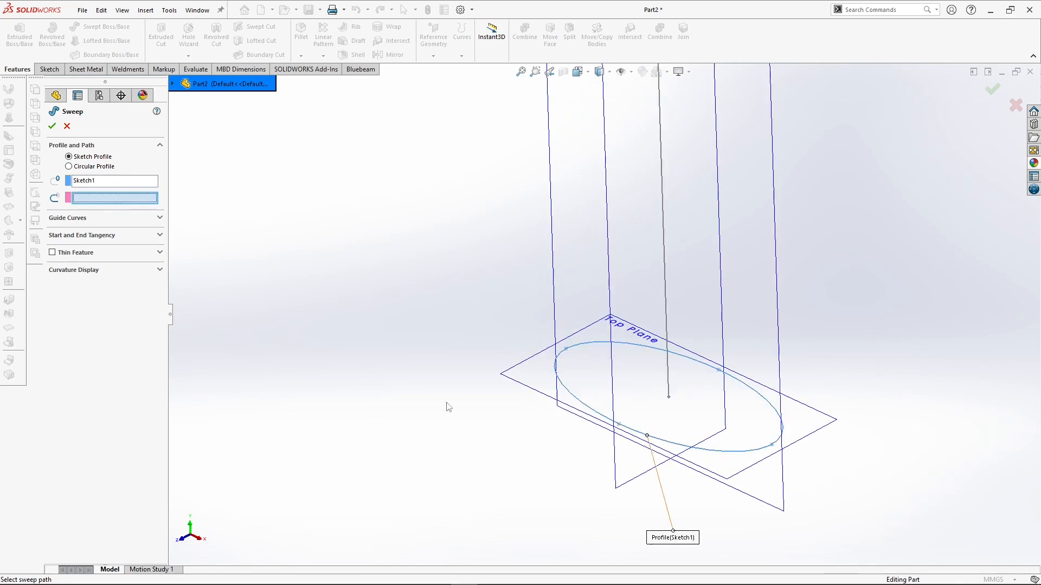
scroll(577, 299, "up", 2)
left_click(654, 275)
scroll(655, 338, "up", 3)
middle_click_drag(654, 338, 580, 268)
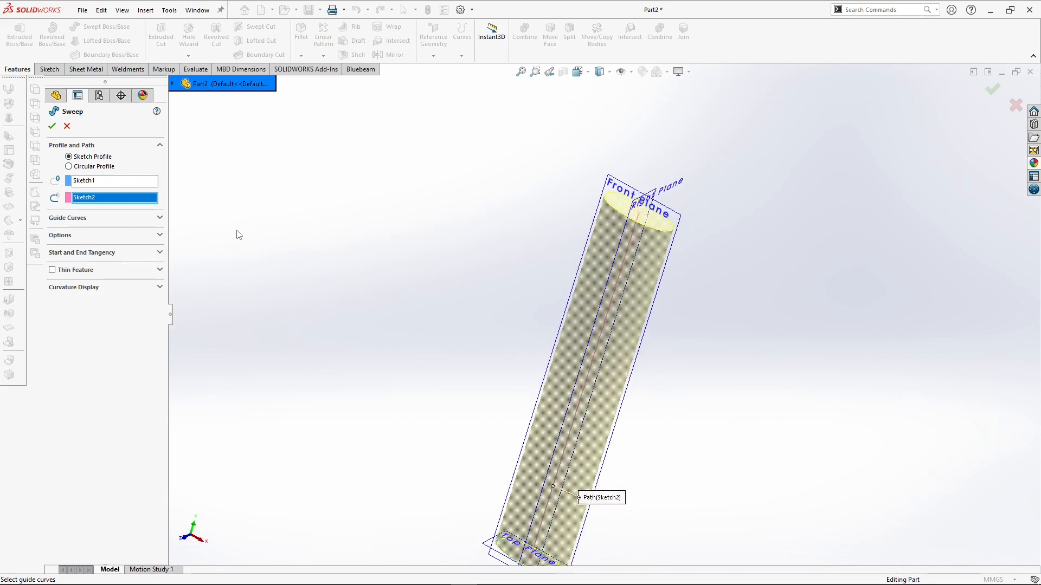
left_click(160, 218)
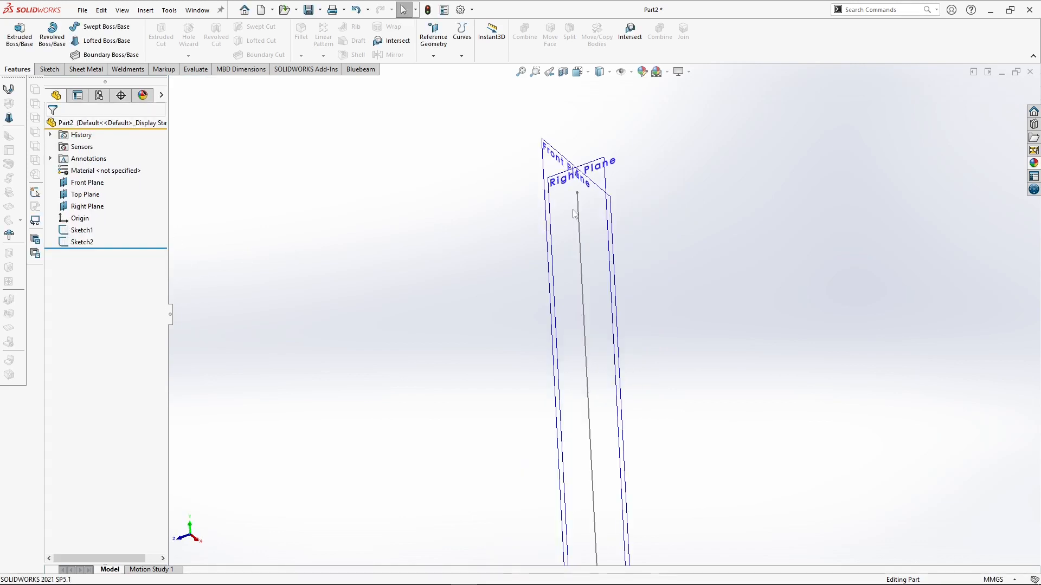
Step: Start a new sketch on the Front Plane and view it normal to the plane
scroll(576, 208, "up", 3)
scroll(577, 210, "down", 6)
left_click(581, 247)
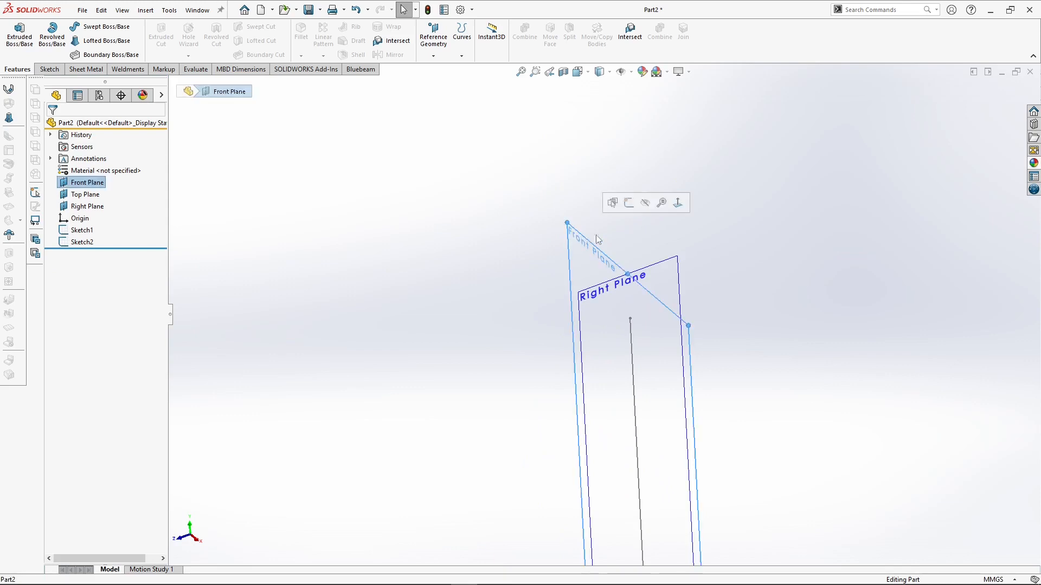
left_click(627, 211)
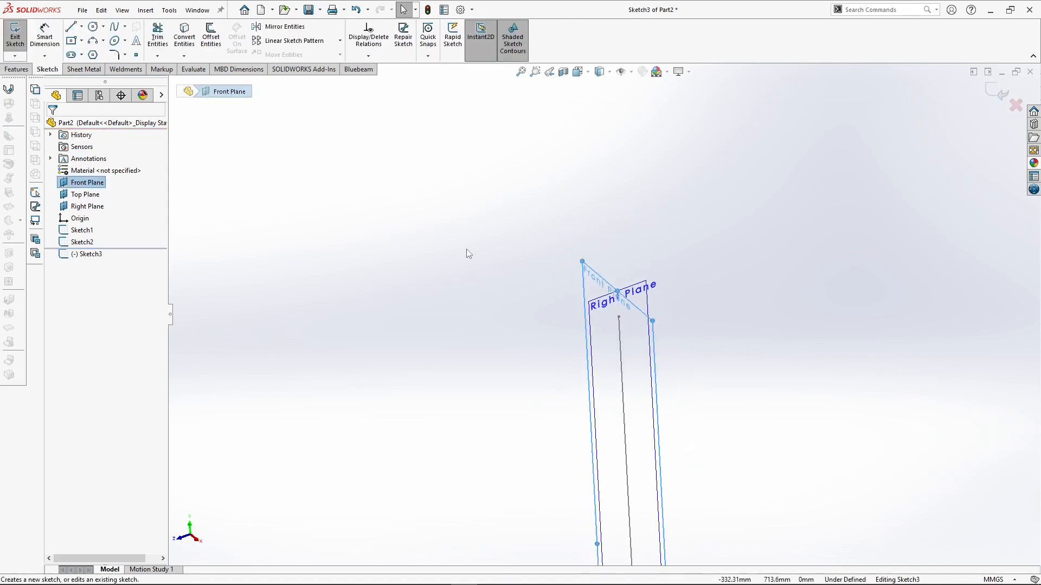
key("space")
left_click(677, 442)
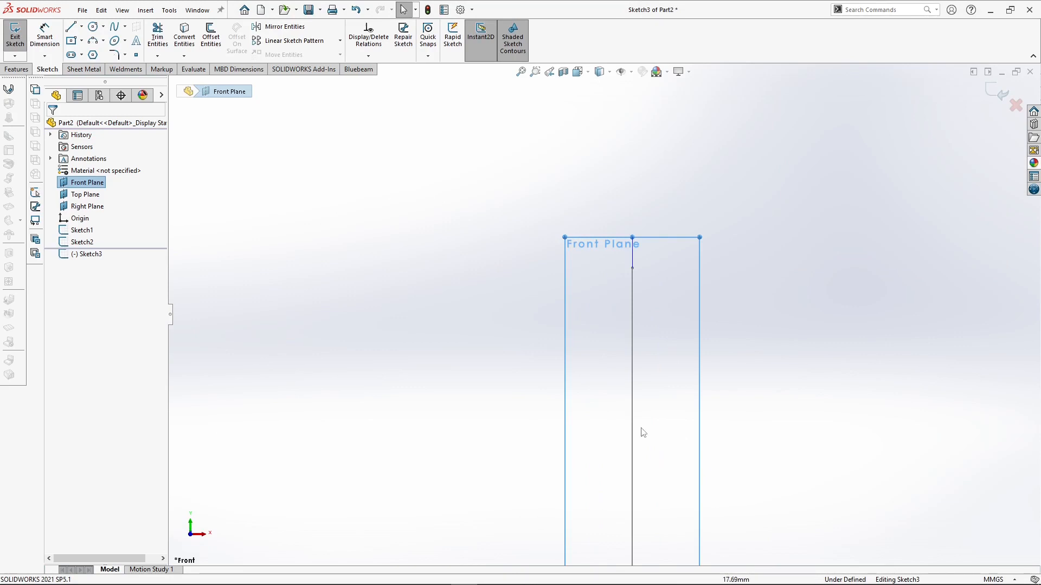
scroll(623, 340, "up", 7)
scroll(643, 457, "down", 4)
scroll(617, 219, "up", 2)
scroll(620, 222, "down", 1)
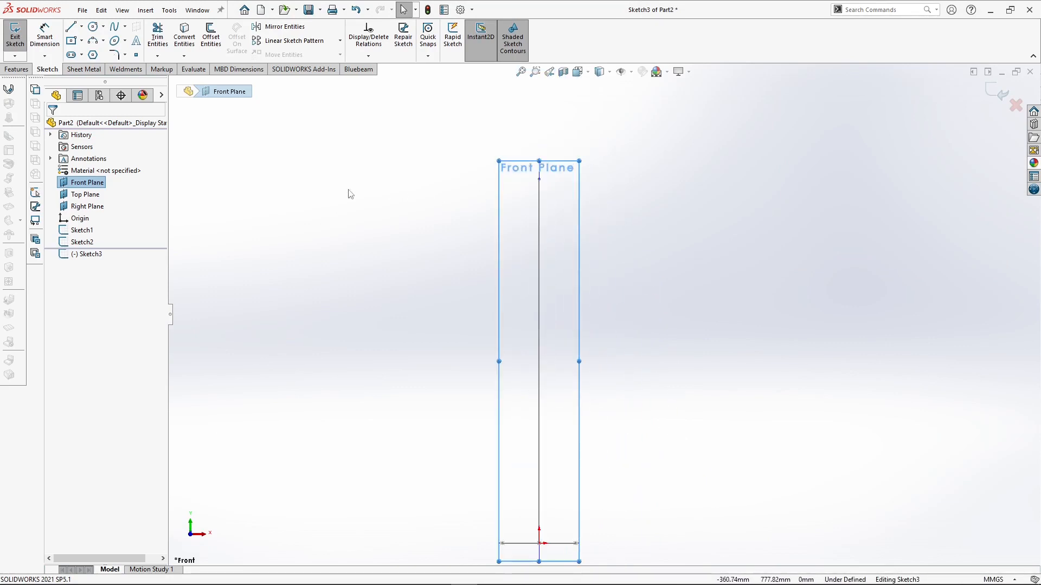
Step: Sketch a wavy four-point spline to the right of the vertical line, from its top level down to the ellipse's level
left_click(115, 29)
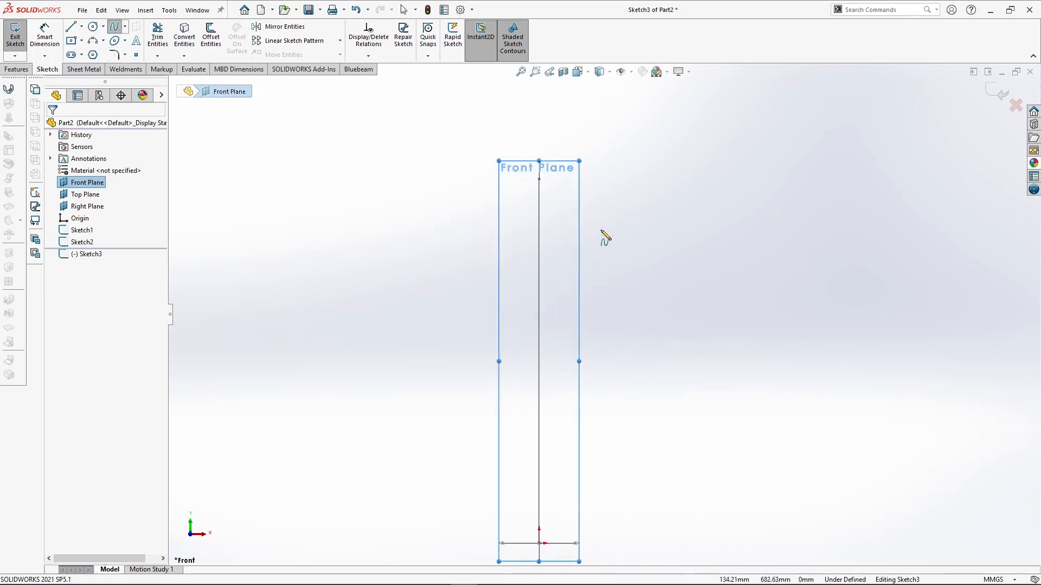
left_click(590, 179)
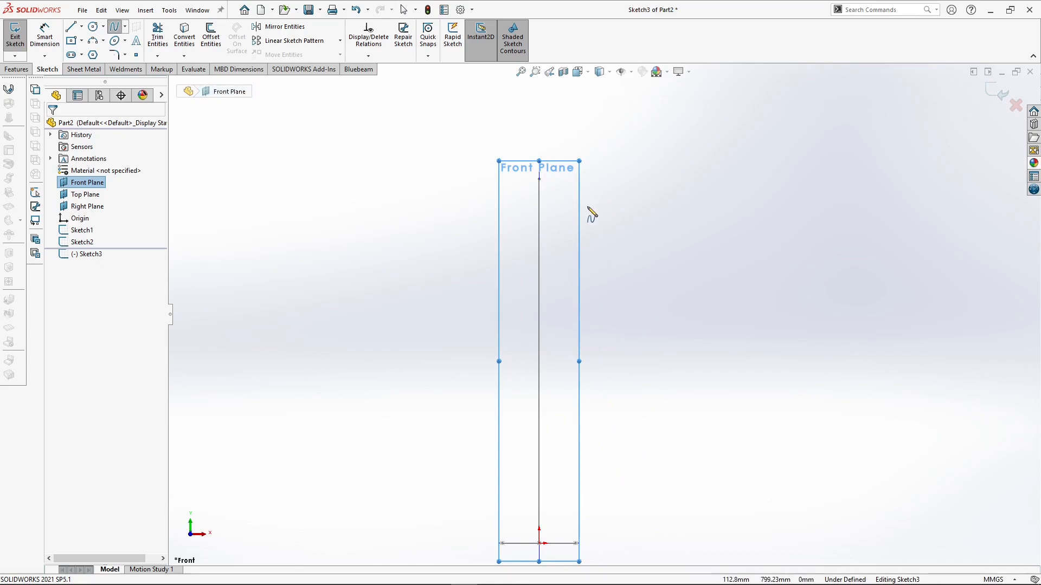
left_click(576, 274)
left_click(609, 401)
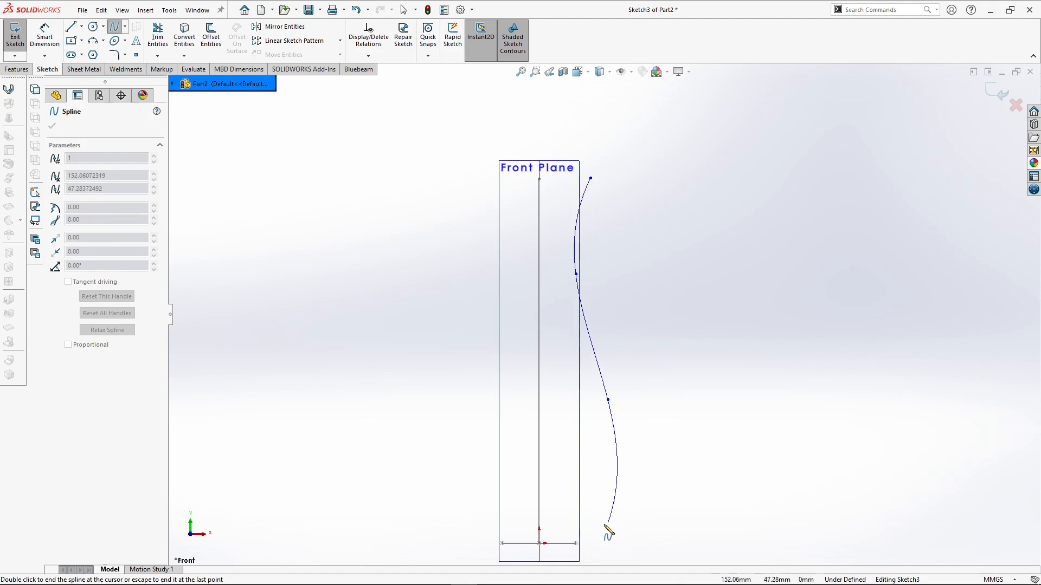
left_click(575, 543)
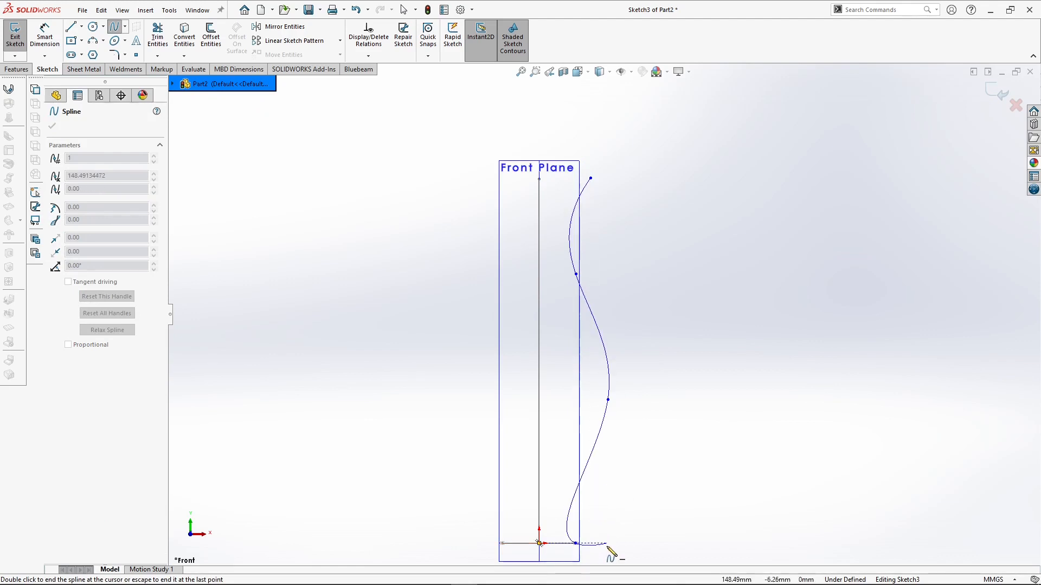
right_click(611, 553)
left_click(629, 485)
scroll(611, 517, "up", 2)
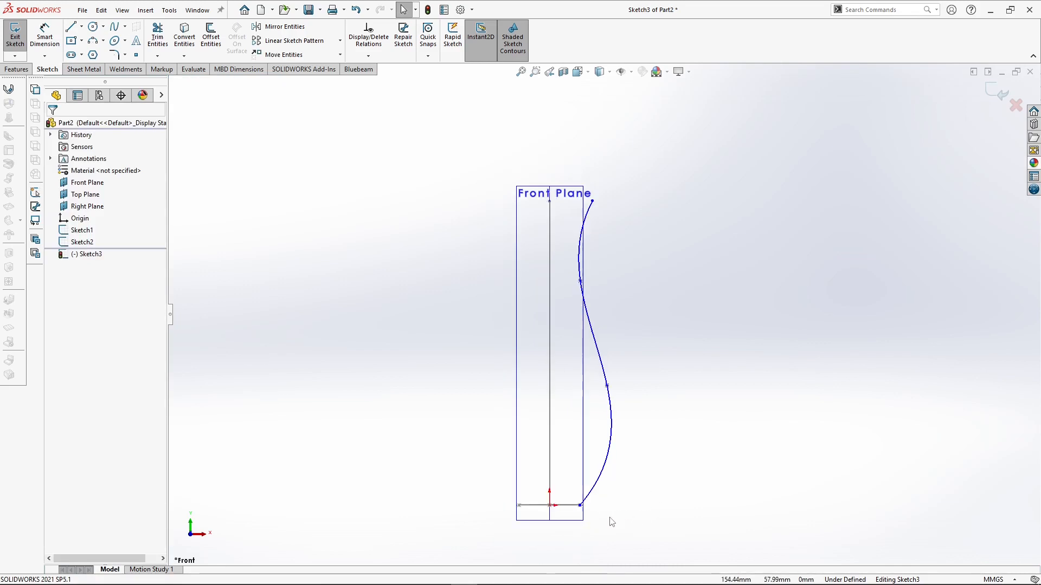
Step: Add a Pierce relation between the spline's lower endpoint and the ellipse, and exit the sketch
middle_click_drag(595, 452, 583, 504)
scroll(584, 501, "down", 6)
scroll(578, 434, "down", 5)
scroll(580, 337, "down", 12)
scroll(591, 313, "up", 12)
scroll(613, 320, "down", 12)
scroll(613, 322, "up", 3)
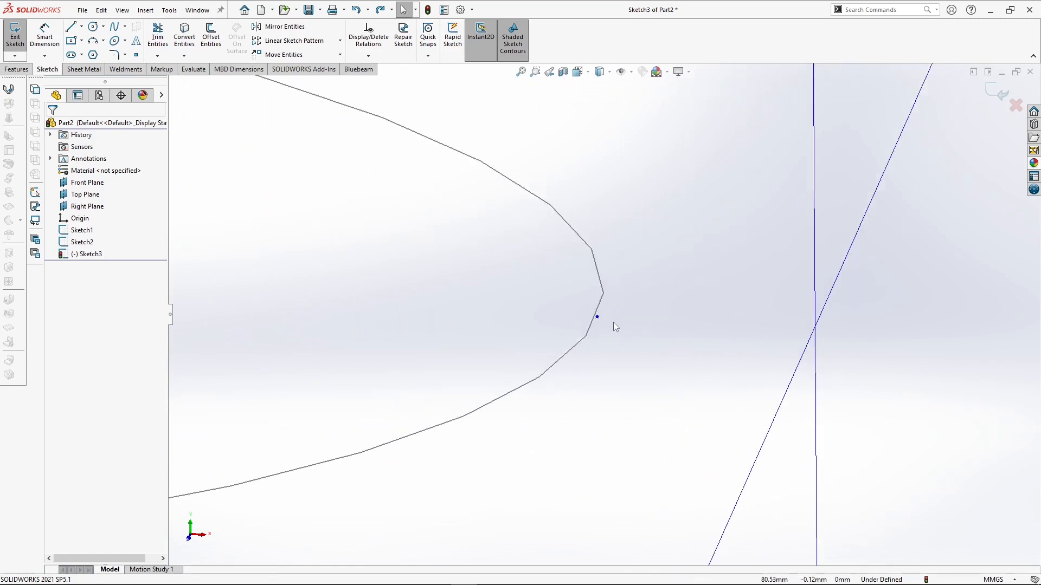
left_click(599, 316)
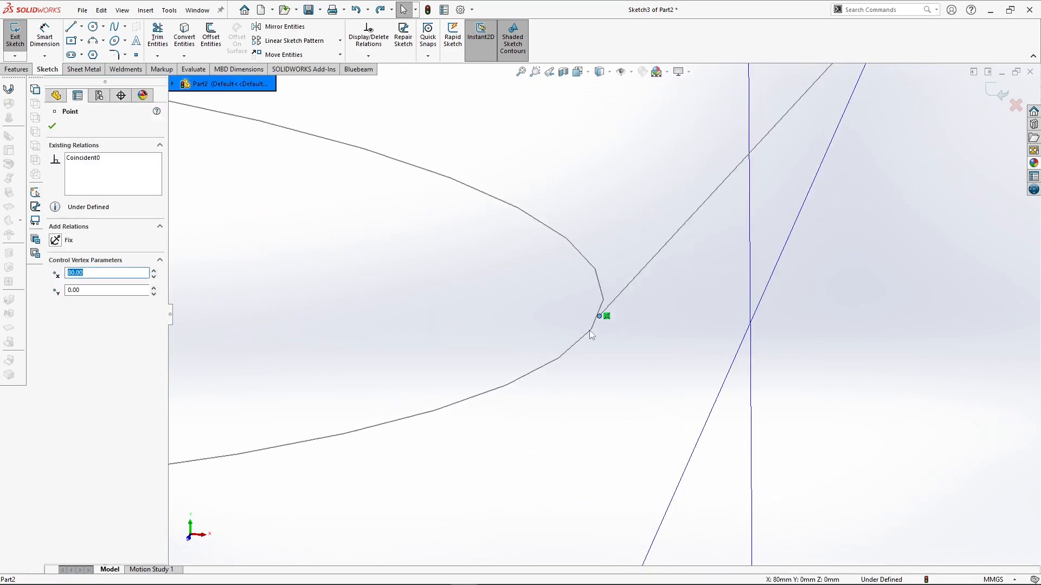
left_click(591, 330, "ctrl")
left_click(670, 283)
middle_click_drag(772, 343, 727, 340)
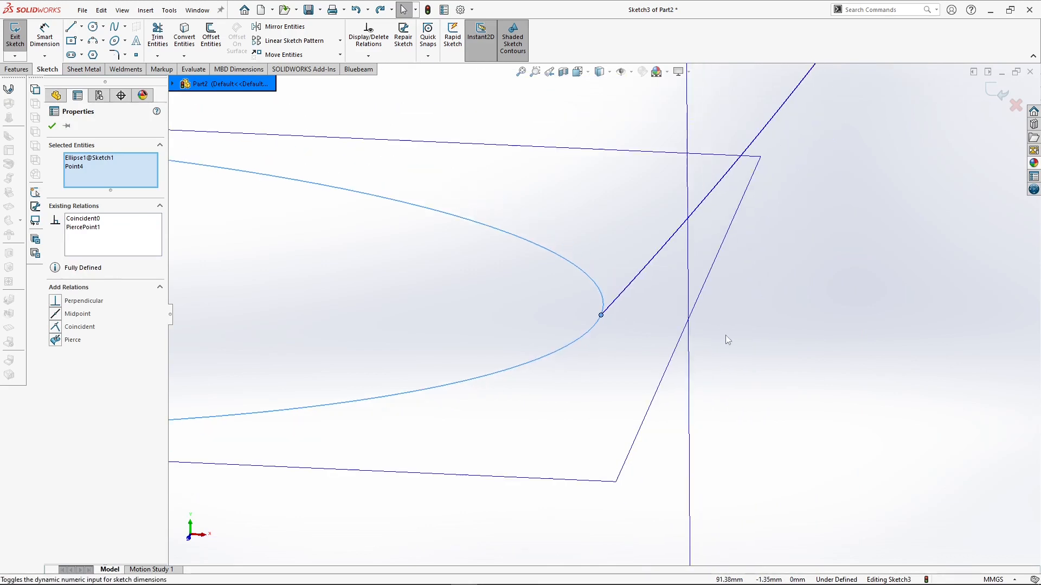
mouse_move(606, 323)
middle_mouse_down()
mouse_move(532, 284)
mouse_move(479, 275)
middle_mouse_up()
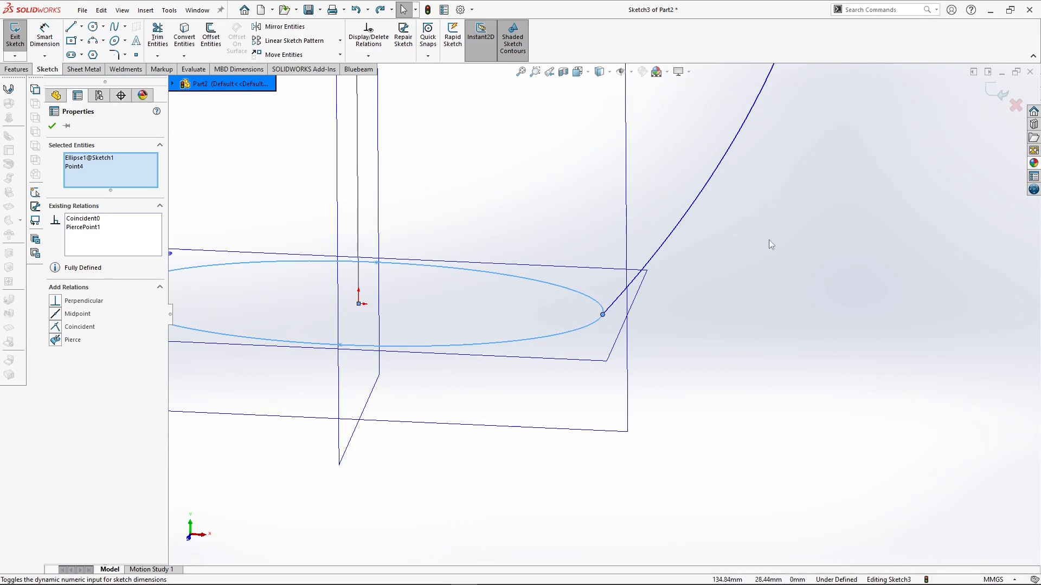
left_click(785, 272)
scroll(846, 197, "up", 3)
left_click(997, 91)
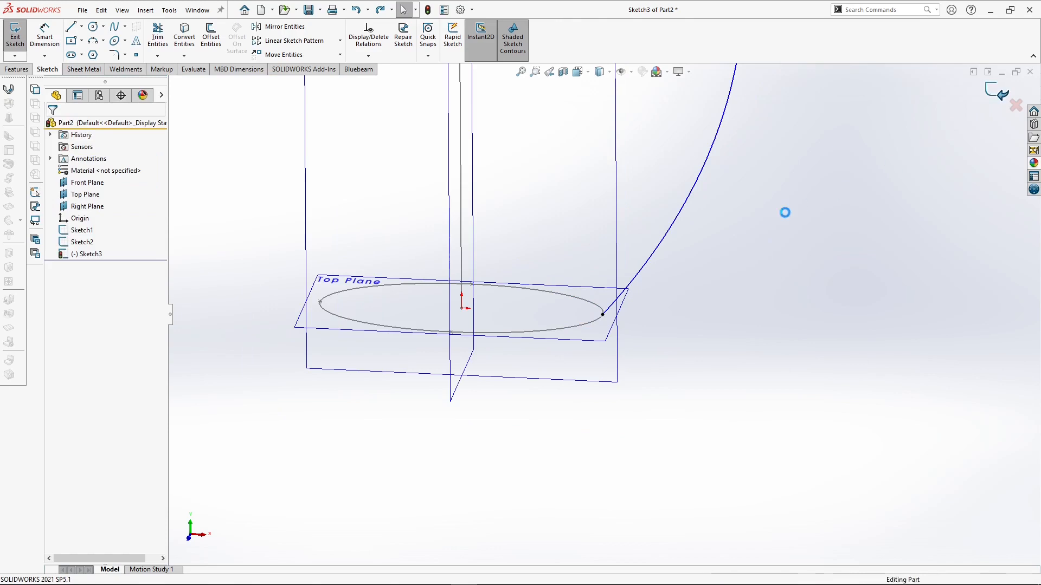
Step: Start a new sketch on the Right Plane and view it normal to the plane
mouse_move(579, 280)
middle_mouse_down()
mouse_move(560, 256)
mouse_move(539, 281)
mouse_move(600, 263)
middle_mouse_up()
scroll(539, 222, "down", 1)
middle_click_drag(562, 185, 574, 194)
scroll(575, 193, "down", 4)
scroll(656, 214, "down", 3)
left_click(647, 207)
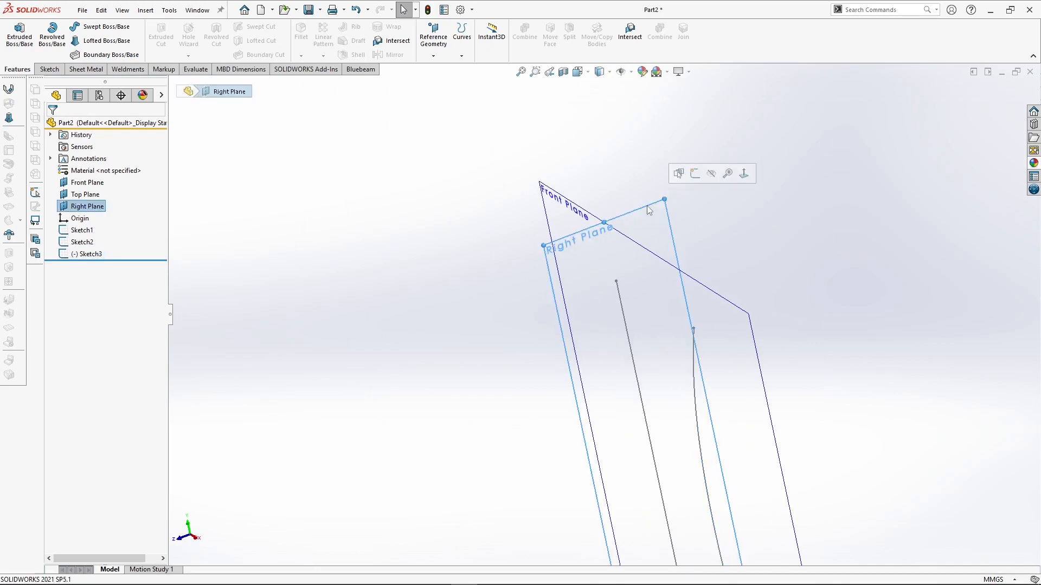
right_click(649, 210)
left_click(663, 188)
scroll(583, 244, "up", 5)
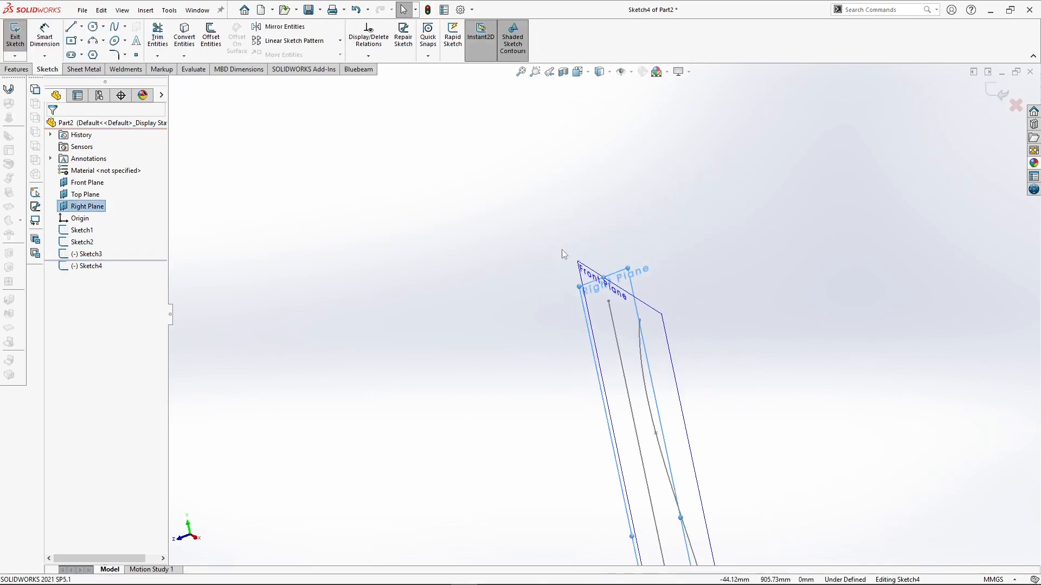
key("space")
left_click(715, 466)
scroll(574, 302, "up", 4)
scroll(649, 400, "down", 2)
scroll(603, 316, "up", 4)
scroll(616, 288, "down", 4)
scroll(596, 277, "down", 4)
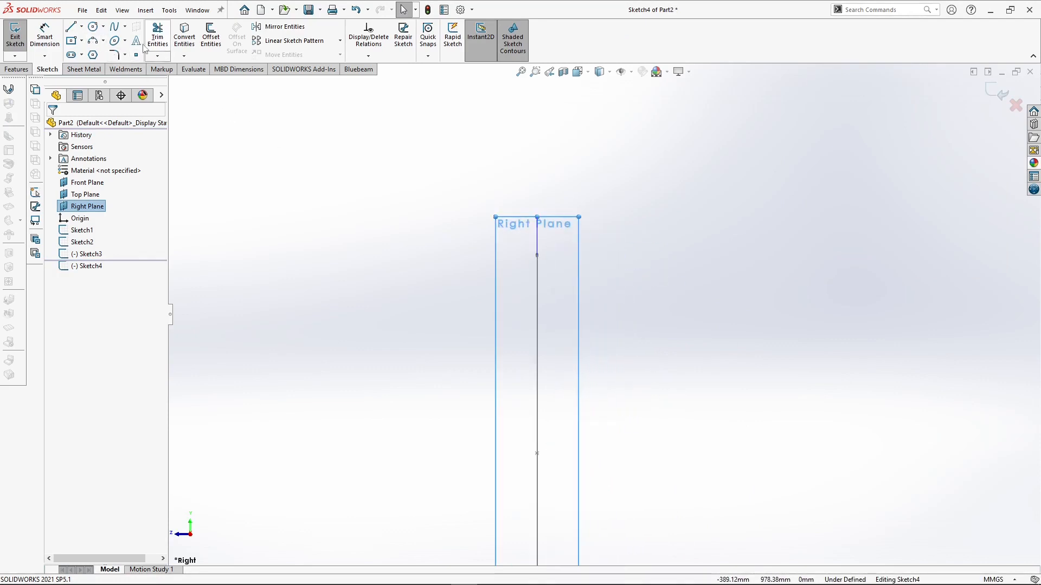
Step: Sketch a second four-point spline to the right of the vertical line, from its top level down to the ellipse's level
left_click(117, 30)
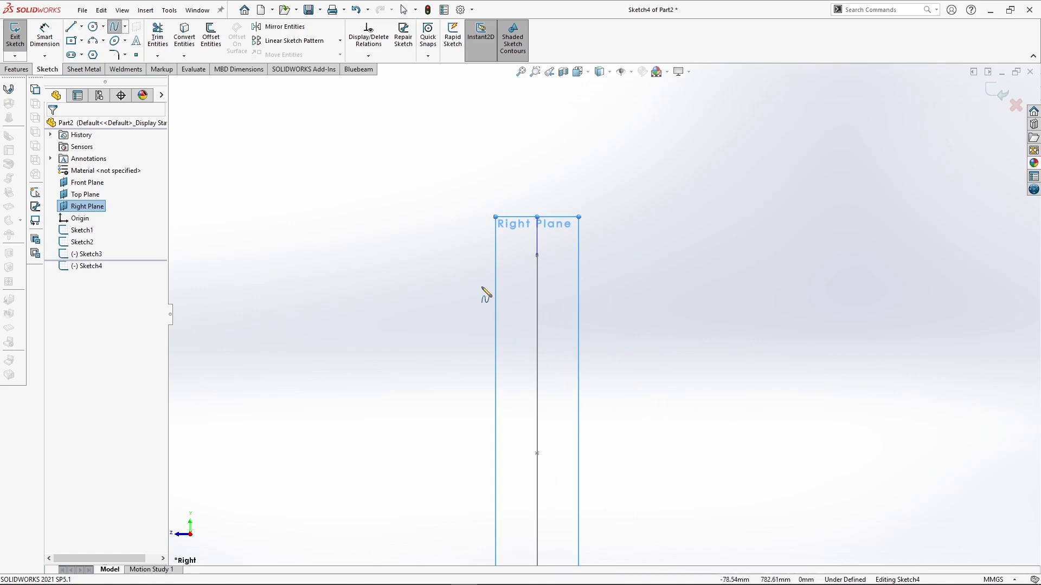
left_click(581, 256)
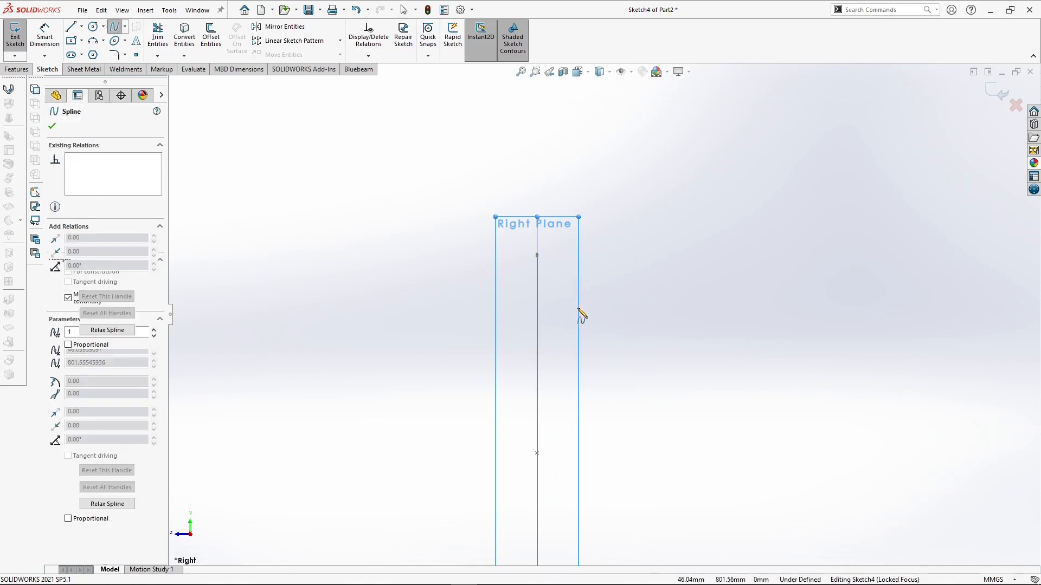
scroll(583, 315, "up", 3)
left_click(583, 389)
scroll(603, 435, "up", 4)
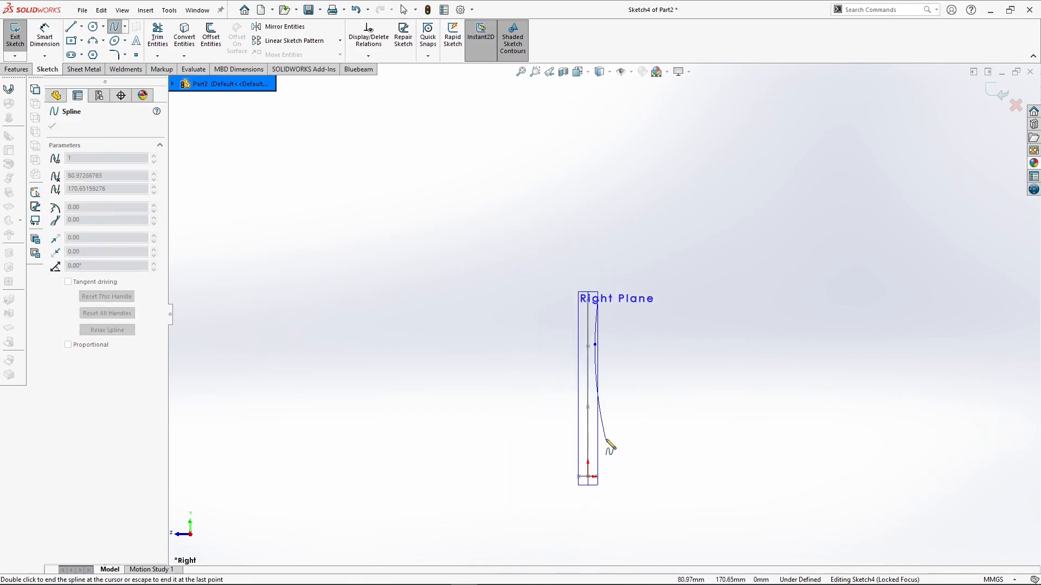
left_click(610, 418)
scroll(608, 475, "down", 5)
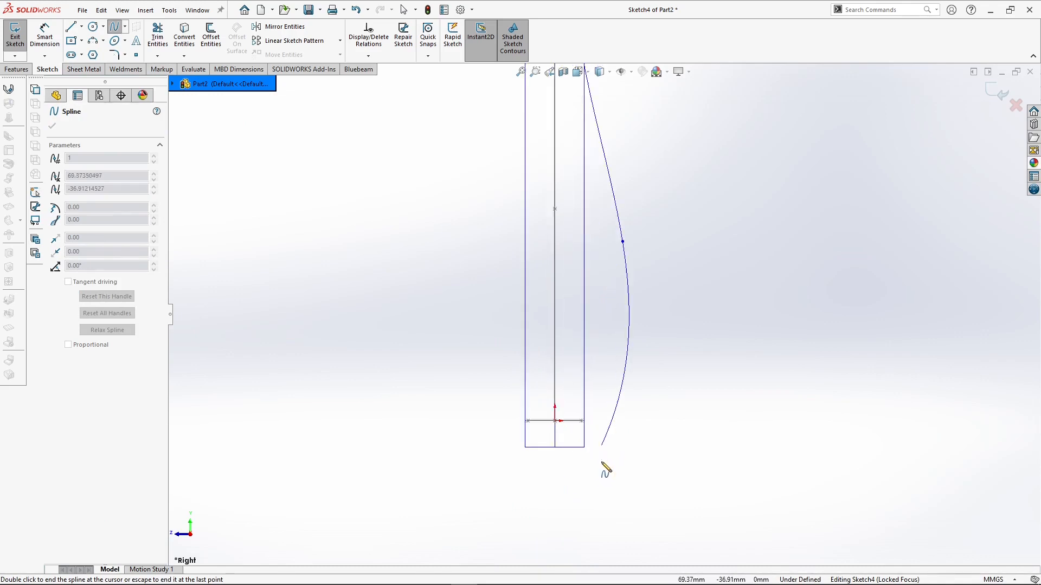
right_click(580, 408)
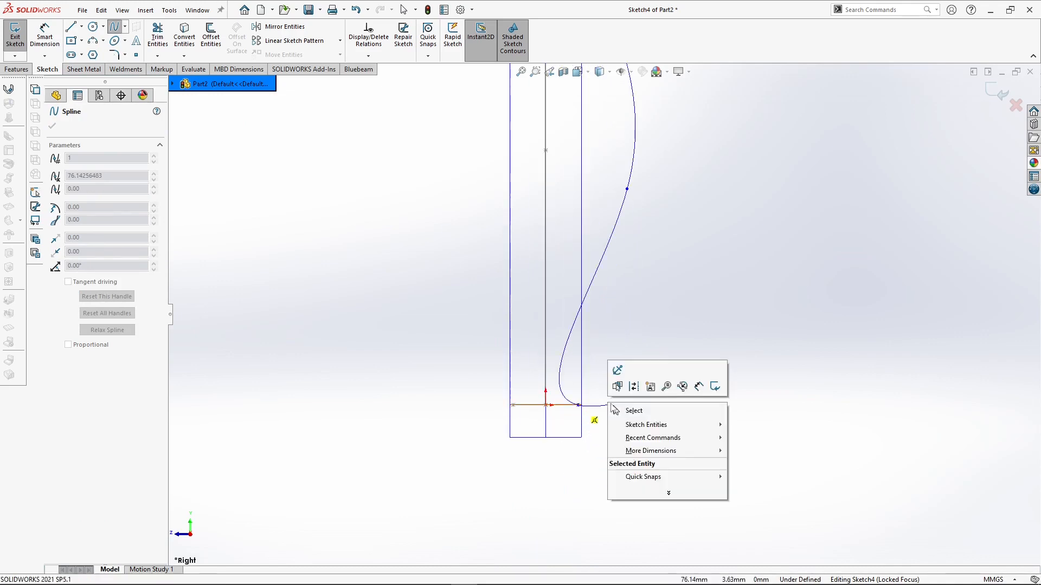
left_click(635, 409)
Step: Add a Coincident relation between the lower endpoint of the Right Plane spline and the ellipse
scroll(593, 408, "down", 4)
scroll(594, 409, "down", 10)
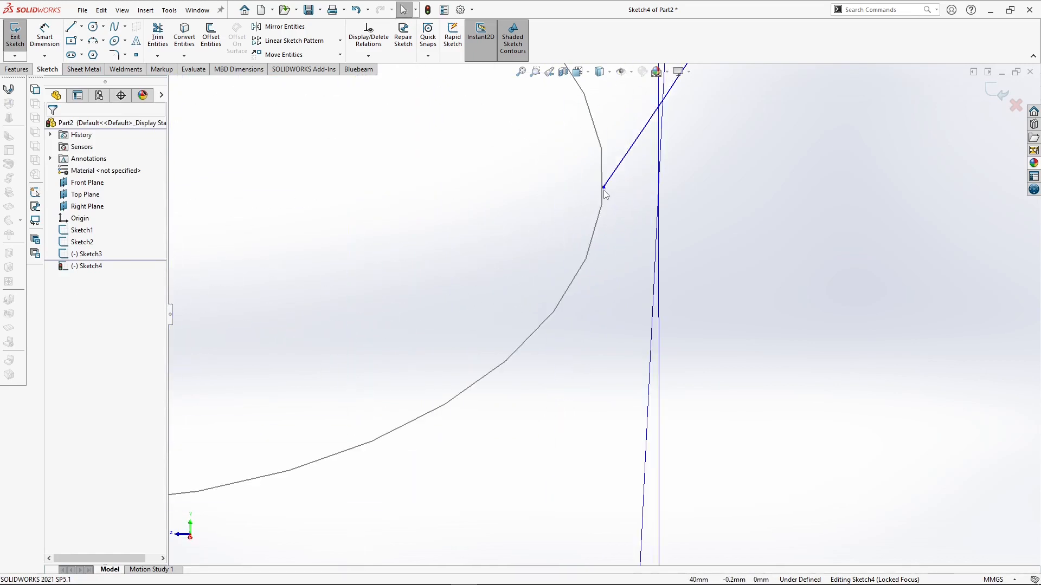
left_click(603, 187)
left_click(601, 205, "ctrl")
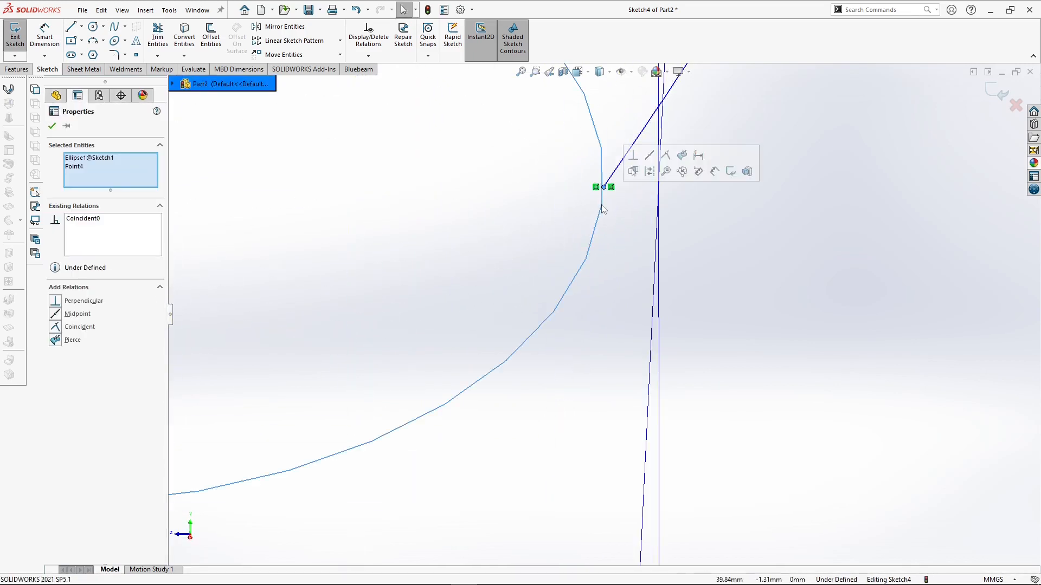
left_click(667, 159)
scroll(713, 265, "up", 8)
scroll(611, 250, "up", 6)
scroll(609, 146, "down", 3)
mouse_move(574, 170)
middle_mouse_down()
mouse_move(584, 122)
mouse_move(576, 210)
mouse_move(530, 250)
mouse_move(582, 232)
mouse_move(503, 245)
mouse_move(391, 295)
mouse_move(574, 253)
mouse_move(623, 262)
middle_mouse_up()
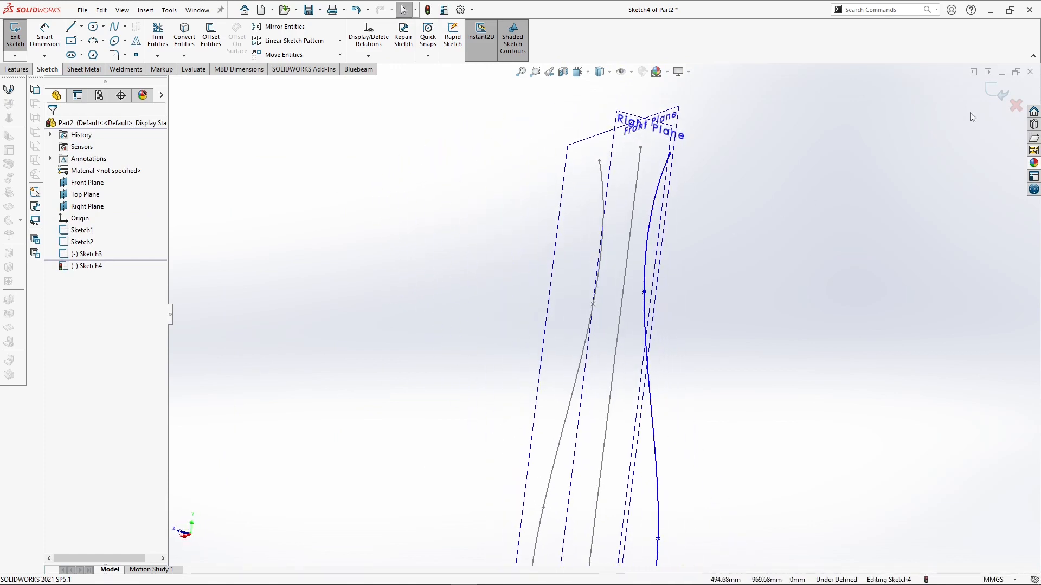
Step: Exit the Right Plane sketch and display the profile, path and guide curve sketches without the reference planes
left_click(996, 92)
mouse_move(913, 131)
middle_mouse_down()
mouse_move(682, 249)
mouse_move(591, 266)
mouse_move(635, 148)
middle_mouse_up()
left_click(621, 72)
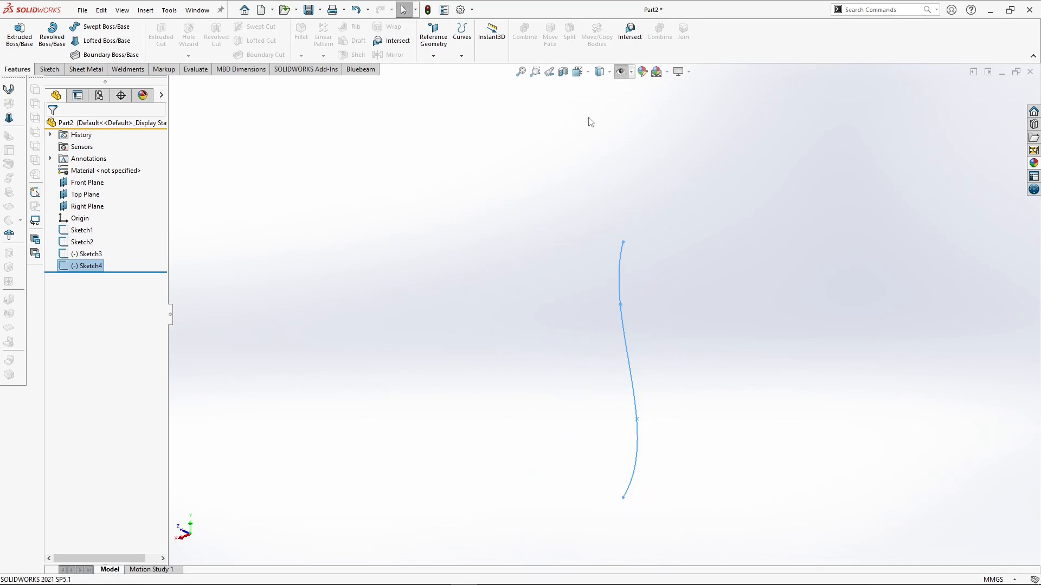
left_click(620, 71)
Step: Start a Swept Boss/Base with the ellipse as the profile and the vertical line as the path
left_click(103, 26)
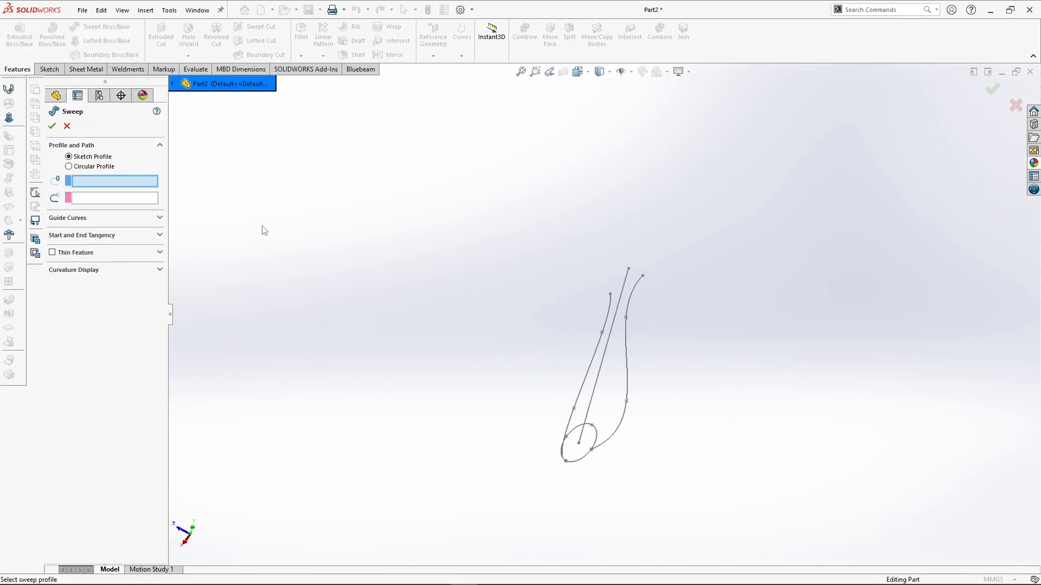
scroll(559, 477, "down", 5)
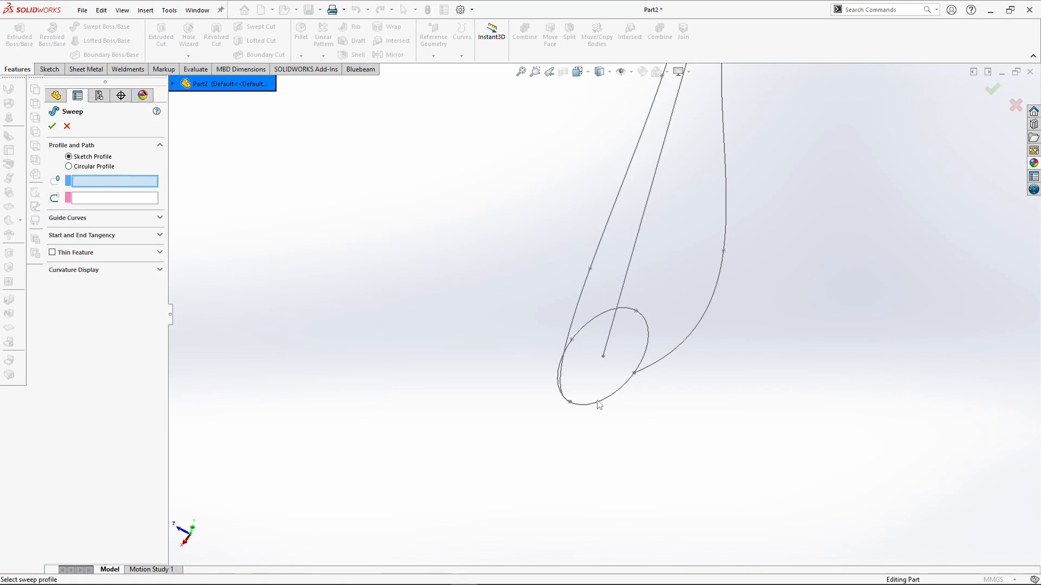
left_click(599, 405)
mouse_move(599, 411)
middle_mouse_down()
mouse_move(527, 349)
mouse_move(541, 326)
mouse_move(678, 302)
middle_mouse_up()
scroll(677, 304, "down", 2)
left_click(652, 310)
scroll(557, 292, "up", 3)
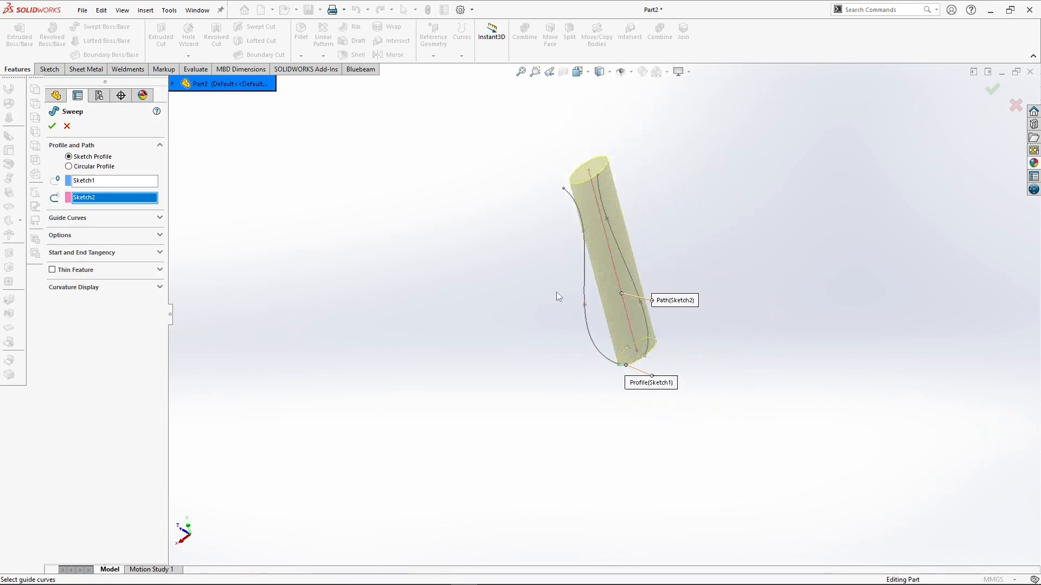
Step: Try the Front Plane spline as the sweep's guide curve, and cancel the sweep
left_click(145, 222)
scroll(585, 320, "down", 2)
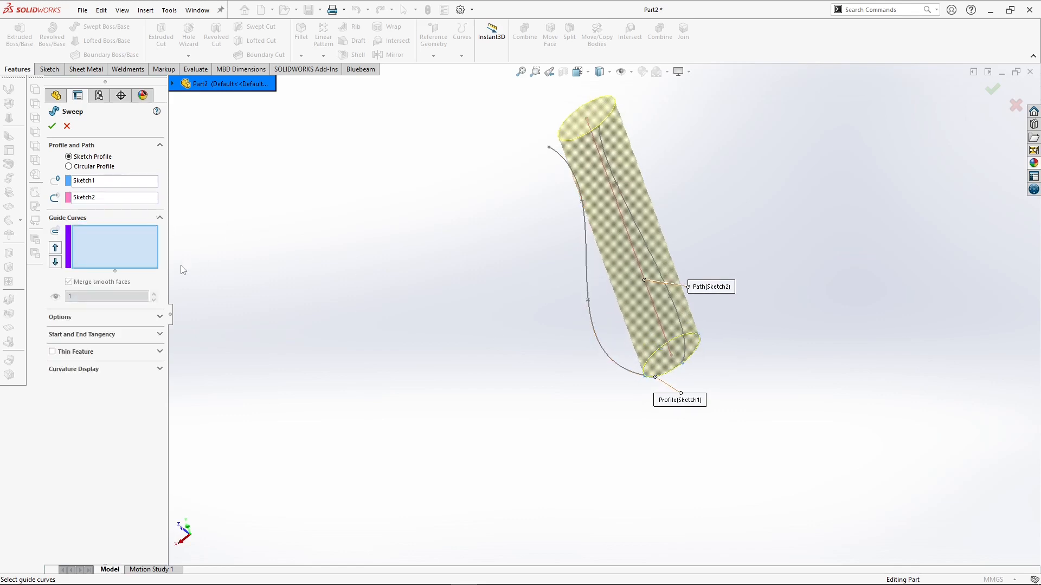
left_click(616, 368)
middle_click_drag(596, 406, 629, 332)
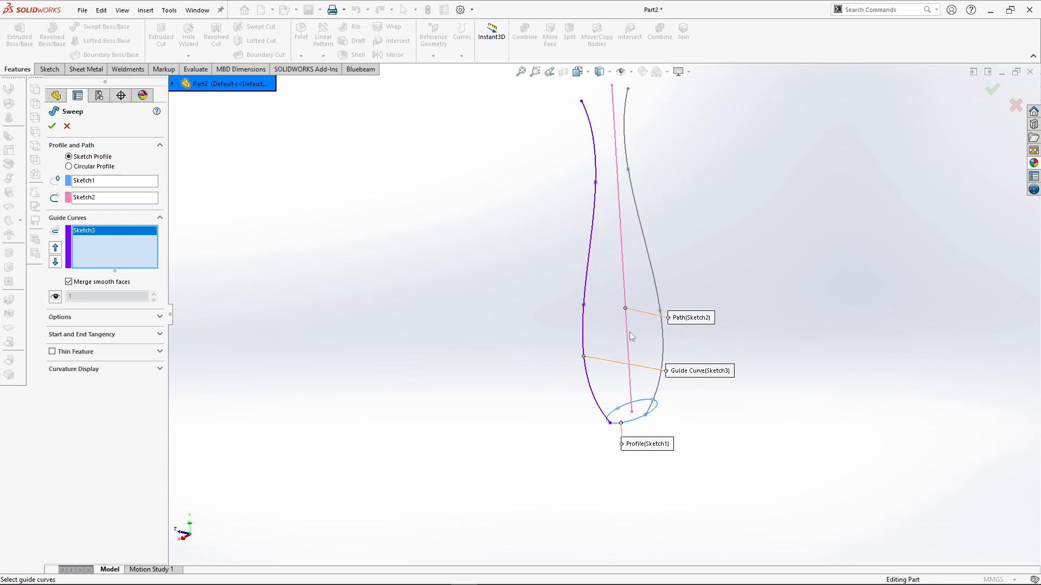
scroll(630, 332, "up", 3)
scroll(623, 262, "down", 4)
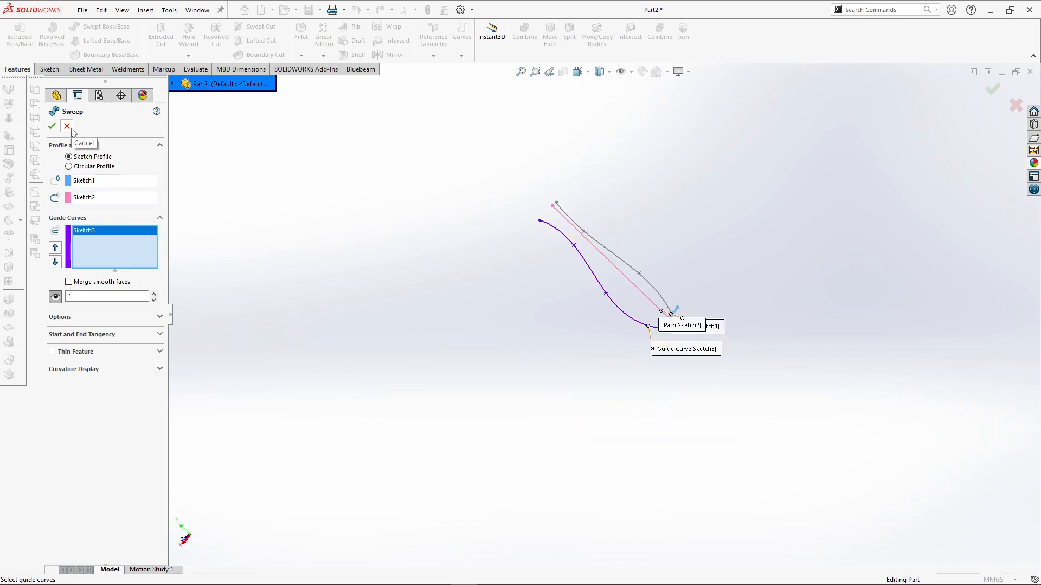
left_click(71, 129)
Step: Open the ellipse profile sketch for editing
middle_click_drag(564, 274, 685, 210)
scroll(632, 286, "down", 2)
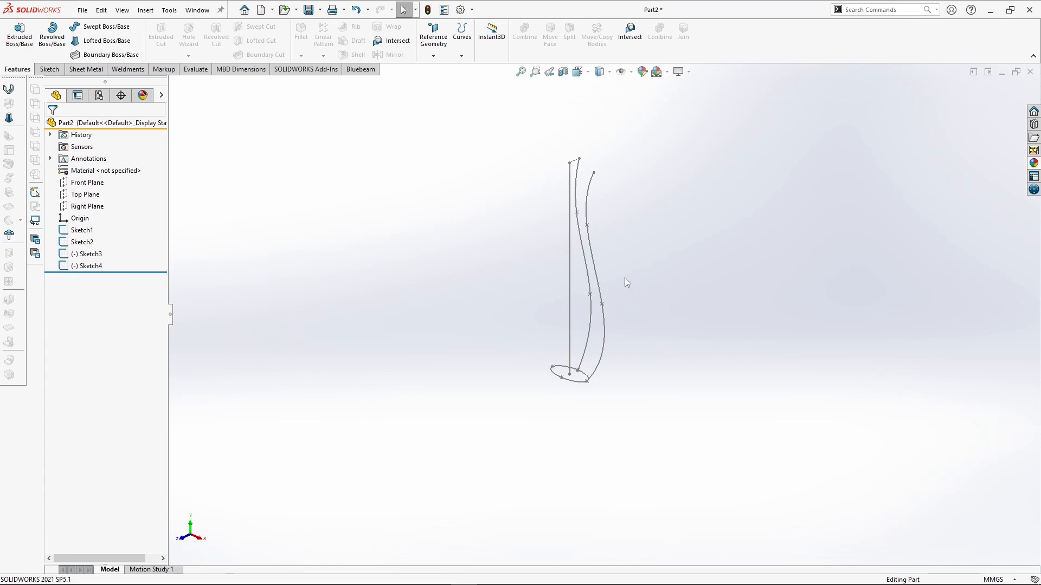
scroll(572, 373, "down", 3)
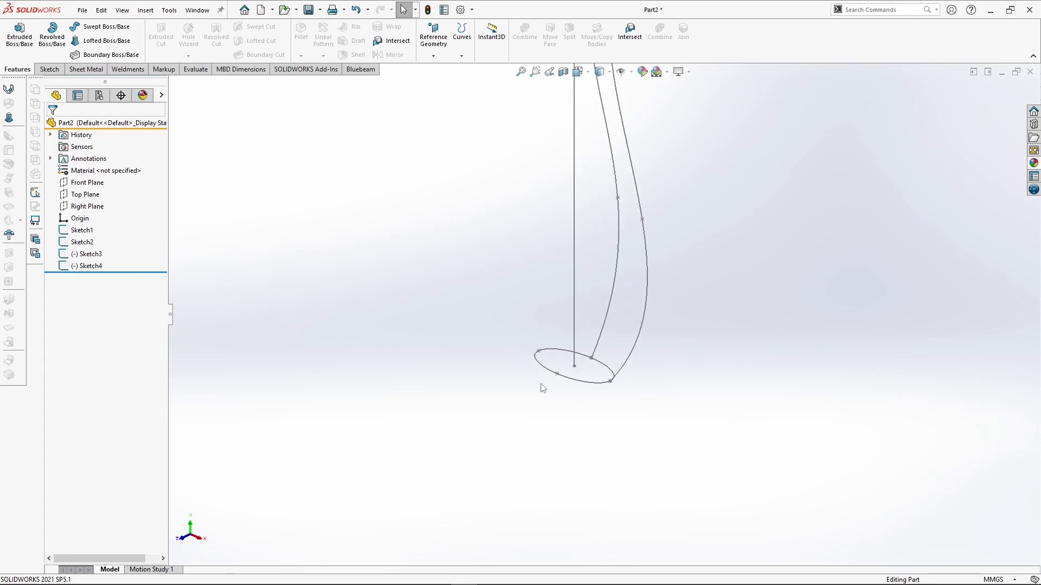
scroll(584, 386, "down", 1)
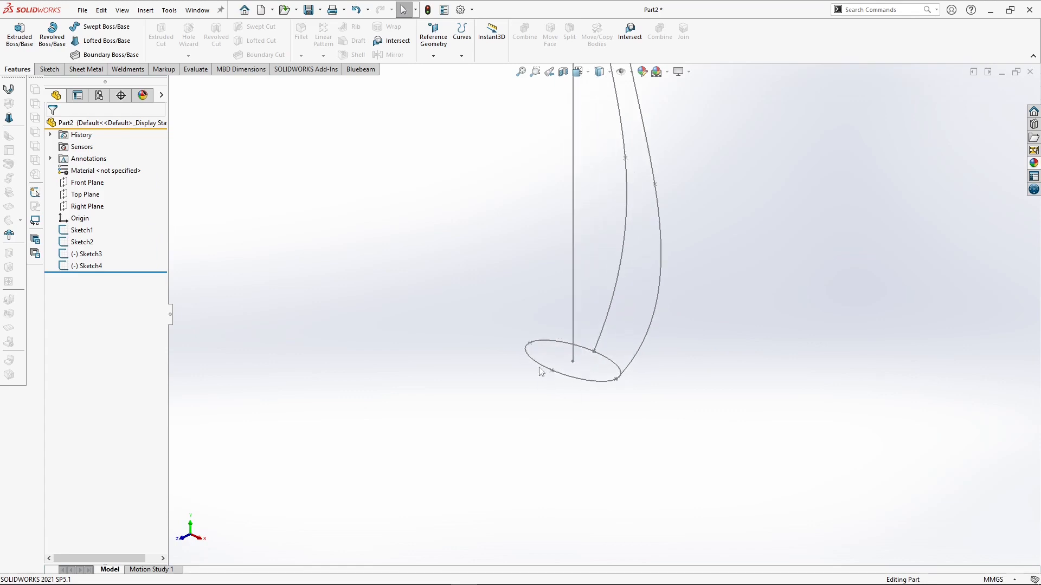
left_click(81, 232)
right_click(80, 236)
left_click(87, 201)
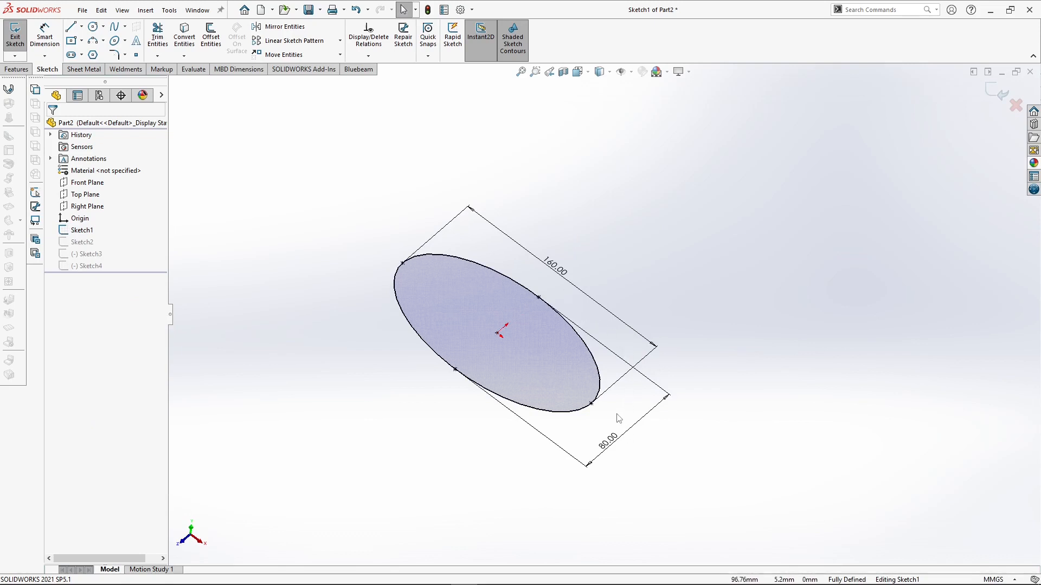
Step: Delete the 160 mm and 80 mm dimensions from the ellipse and exit the sketch
mouse_move(632, 381)
middle_mouse_down()
mouse_move(579, 387)
mouse_move(588, 414)
middle_mouse_up()
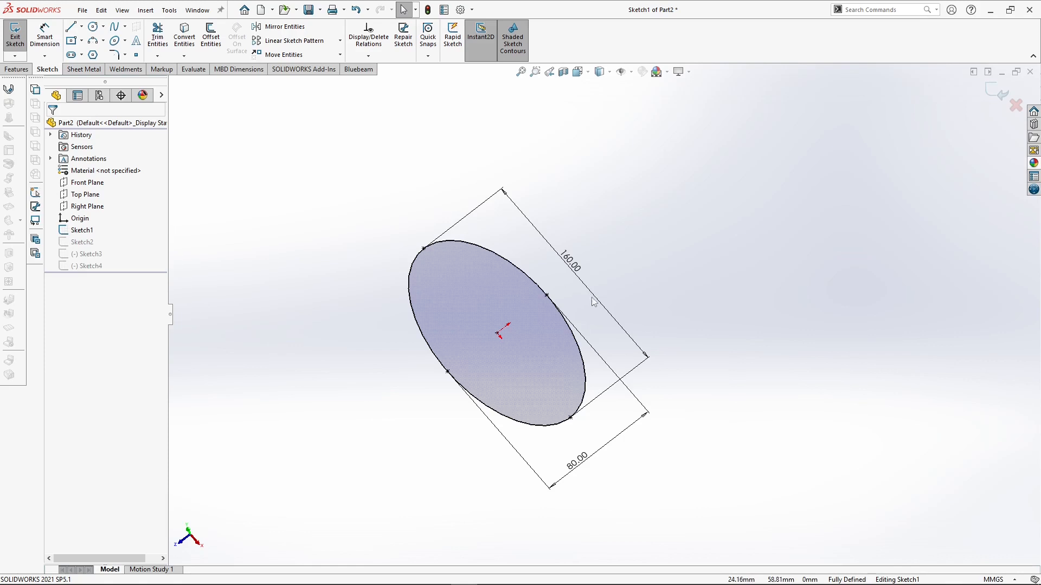
left_click(569, 262)
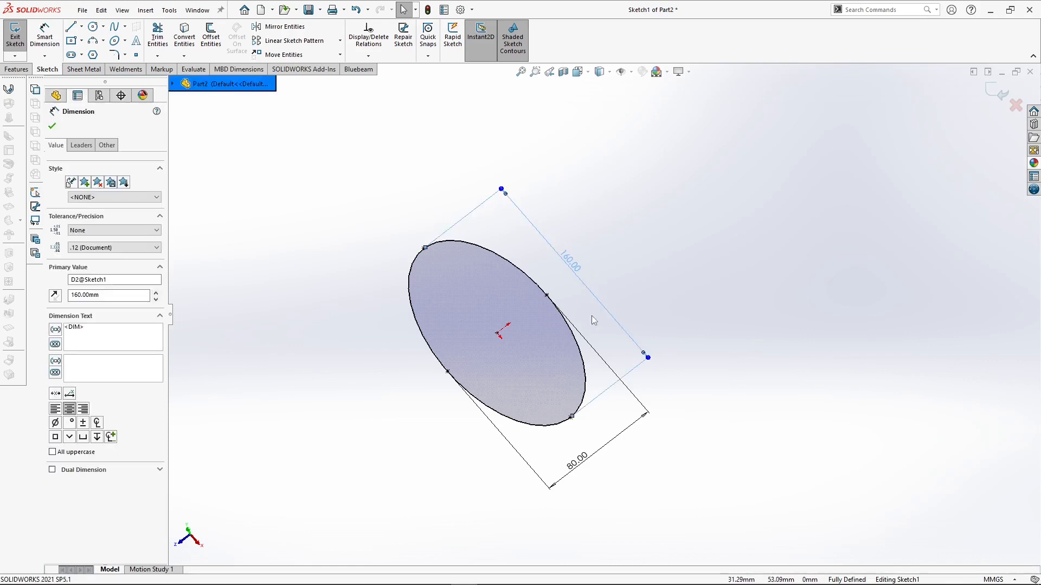
key("Delete")
left_click(619, 442)
key("Delete")
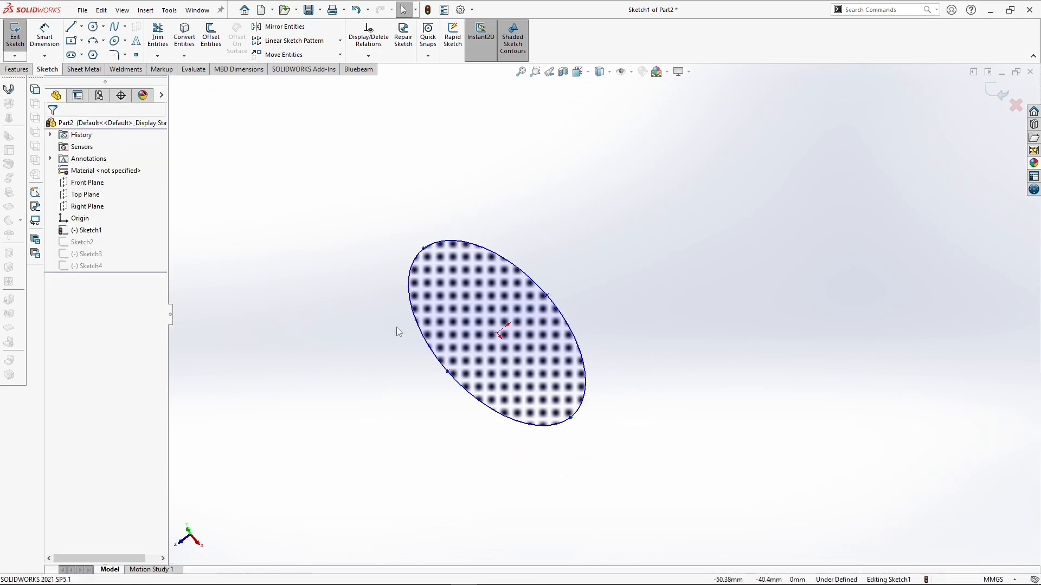
middle_click_drag(515, 350, 514, 267)
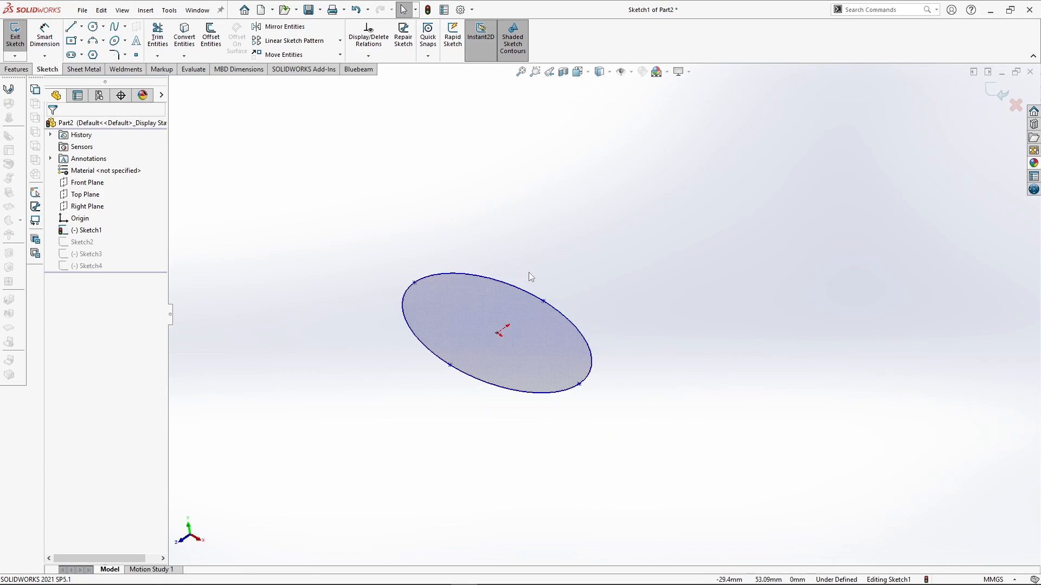
left_click(989, 97)
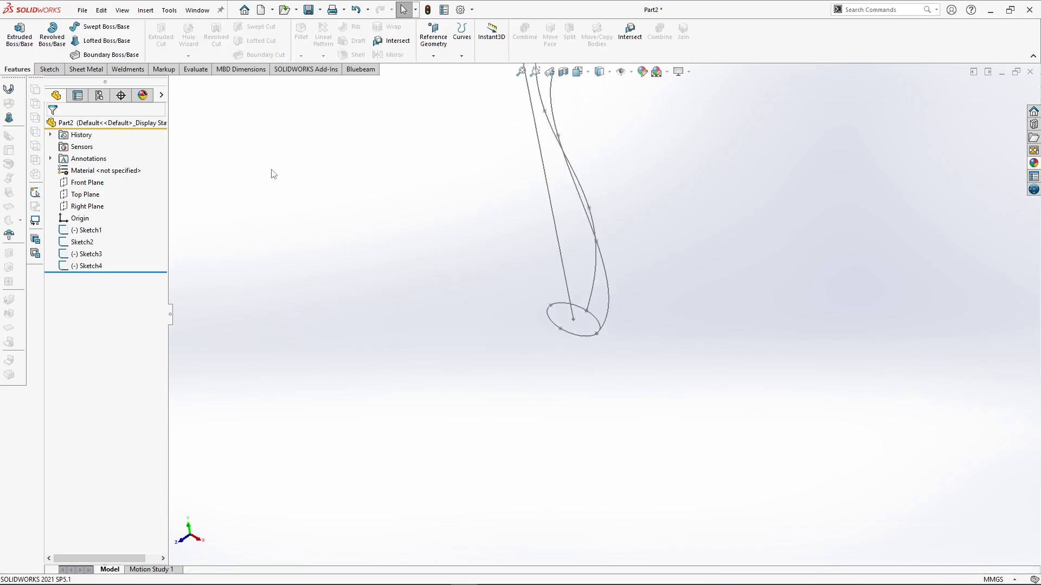
Step: Start a new Swept Boss/Base using the undimensioned ellipse as the profile and the vertical line as the path
left_click(103, 27)
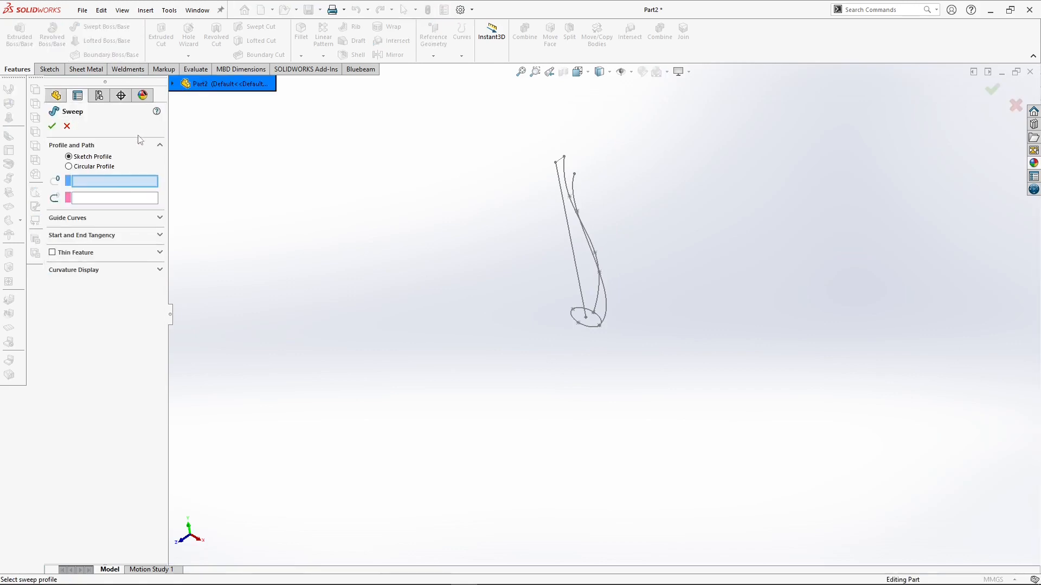
scroll(562, 316, "down", 4)
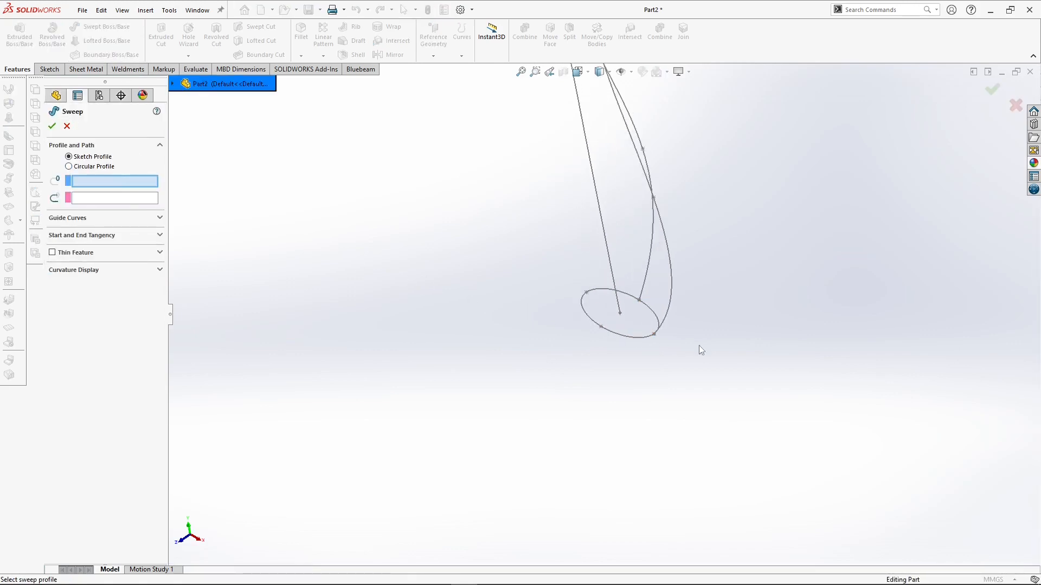
left_click(629, 337)
scroll(606, 251, "up", 1)
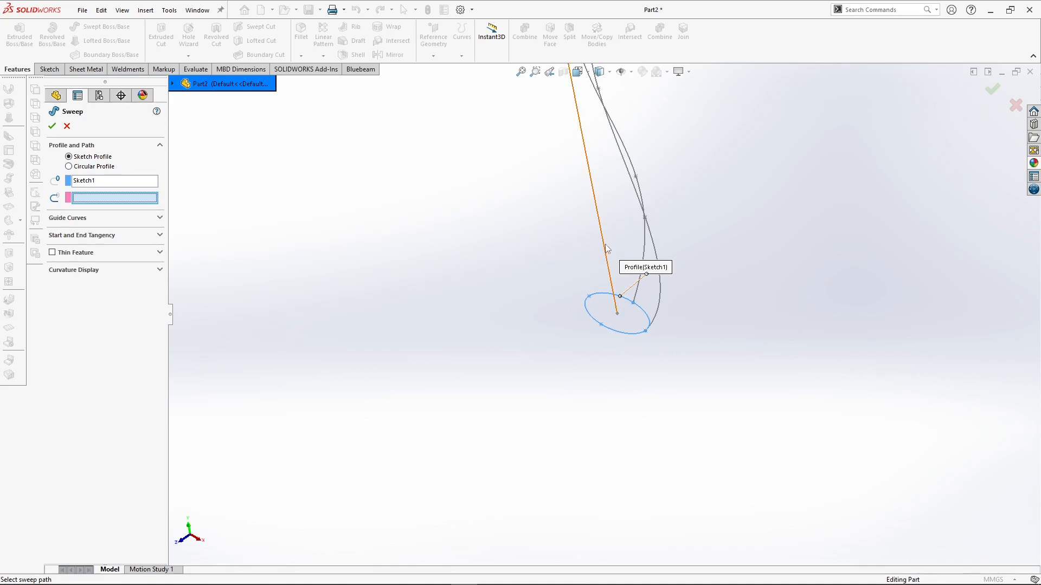
left_click(606, 249)
Step: Add the Right Plane spline and the Front Plane spline as the sweep's guide curves, in that order
mouse_move(596, 238)
middle_mouse_down()
mouse_move(560, 221)
mouse_move(716, 223)
middle_mouse_up()
scroll(687, 213, "down", 3)
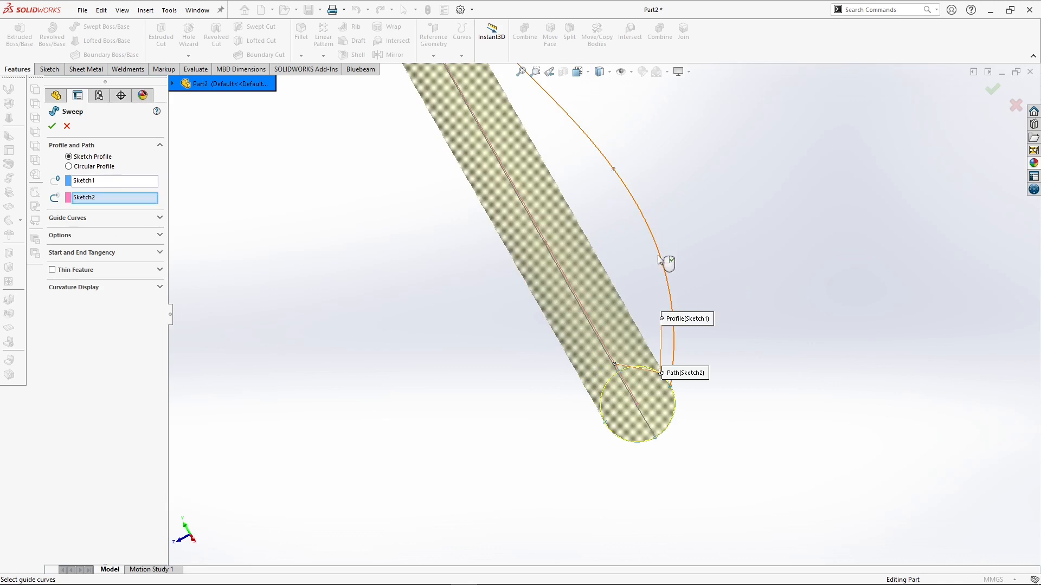
left_click(124, 220)
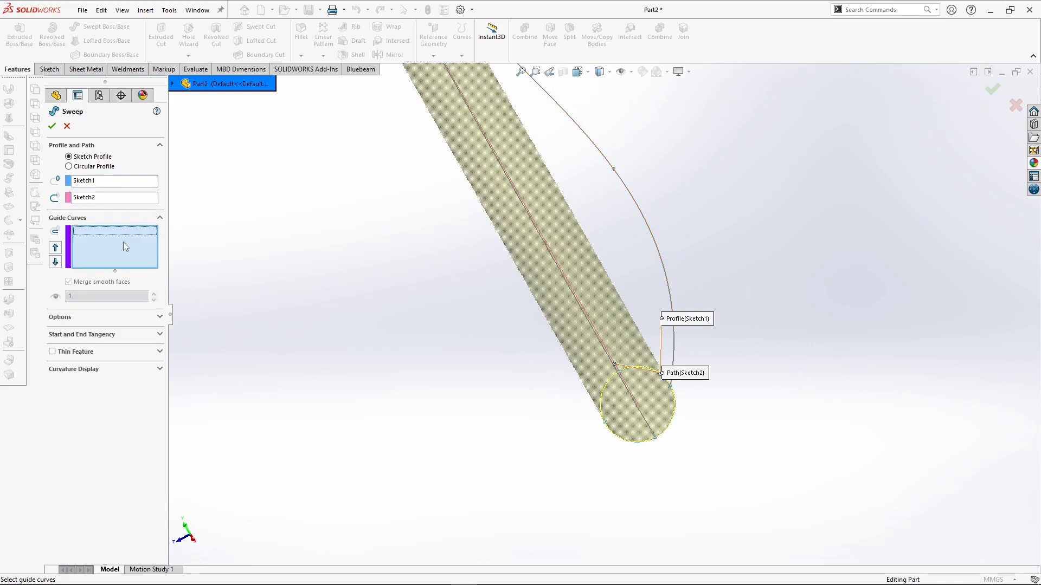
left_click(652, 244)
mouse_move(600, 267)
middle_mouse_down()
mouse_move(530, 301)
mouse_move(562, 312)
middle_mouse_up()
left_click(581, 302)
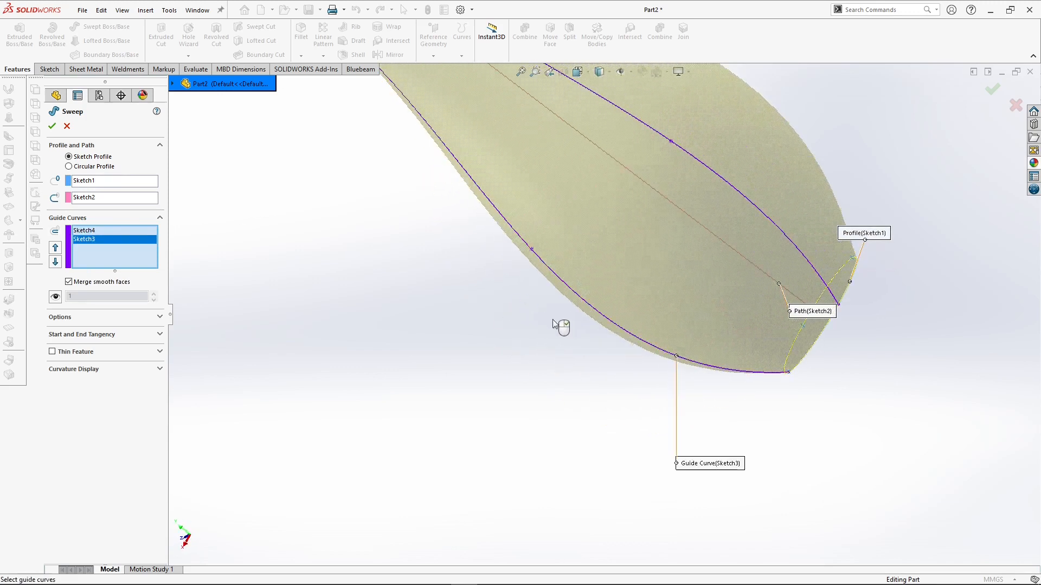
Step: Examine the sweep preview from several angles, including the base where the guide curves meet the elliptical profile
mouse_move(522, 282)
middle_mouse_down()
mouse_move(488, 255)
mouse_move(628, 145)
middle_mouse_up()
scroll(596, 197, "up", 5)
scroll(662, 265, "down", 6)
middle_click_drag(574, 250, 589, 232)
scroll(589, 232, "up", 5)
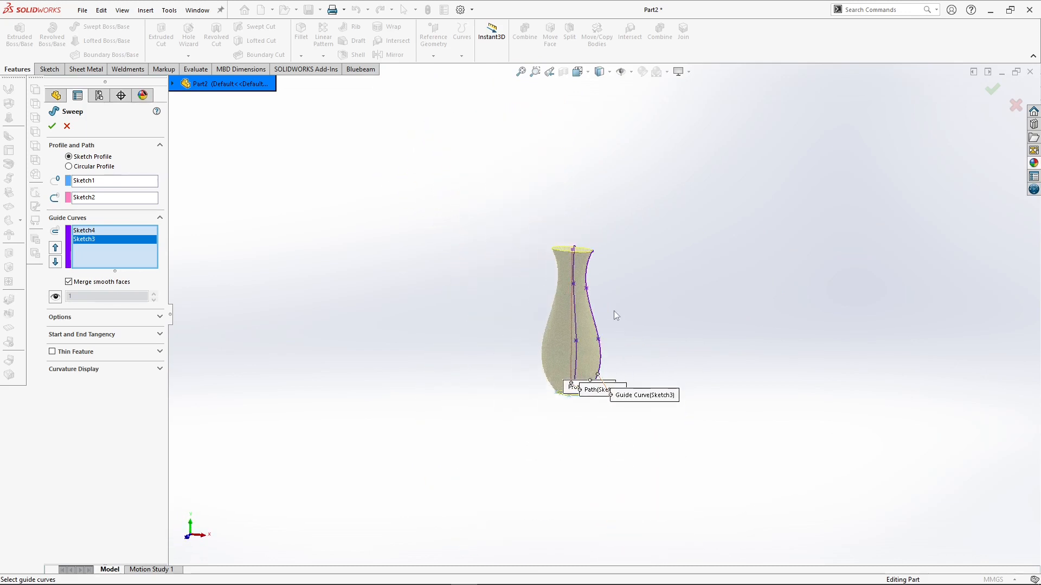
scroll(600, 337, "down", 3)
scroll(630, 286, "up", 4)
middle_click_drag(562, 349, 546, 406)
scroll(583, 363, "down", 5)
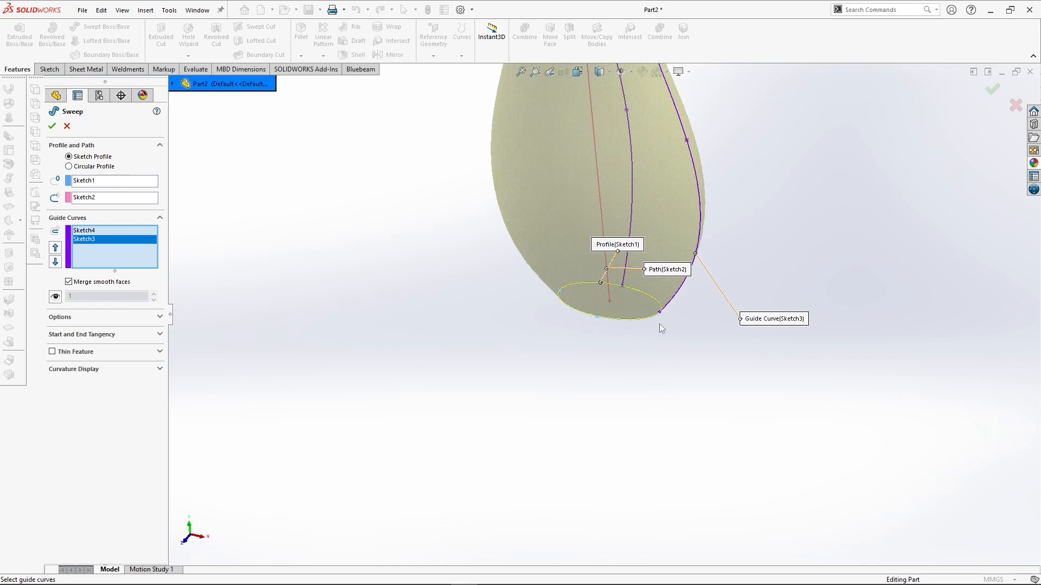
middle_click_drag(651, 320, 629, 316)
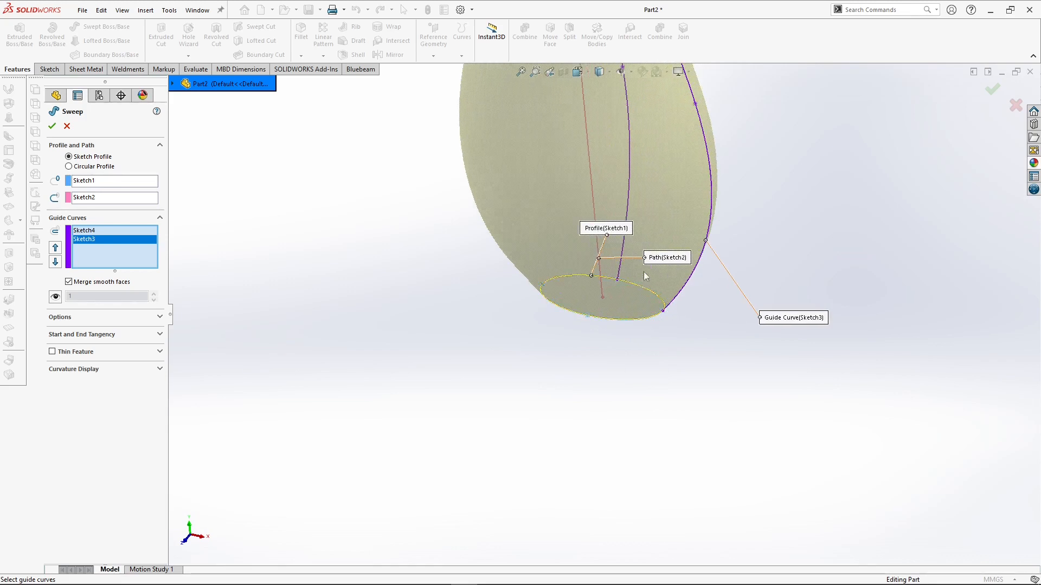
scroll(627, 272, "up", 2)
middle_click_drag(587, 127, 596, 261)
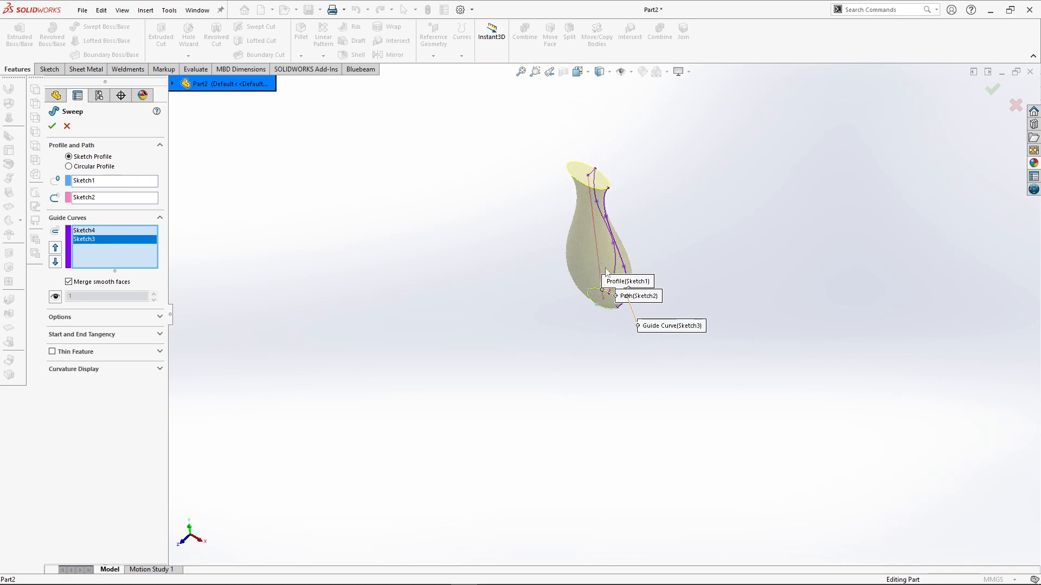
scroll(606, 271, "down", 7)
middle_click_drag(523, 262, 532, 242)
scroll(413, 260, "up", 4)
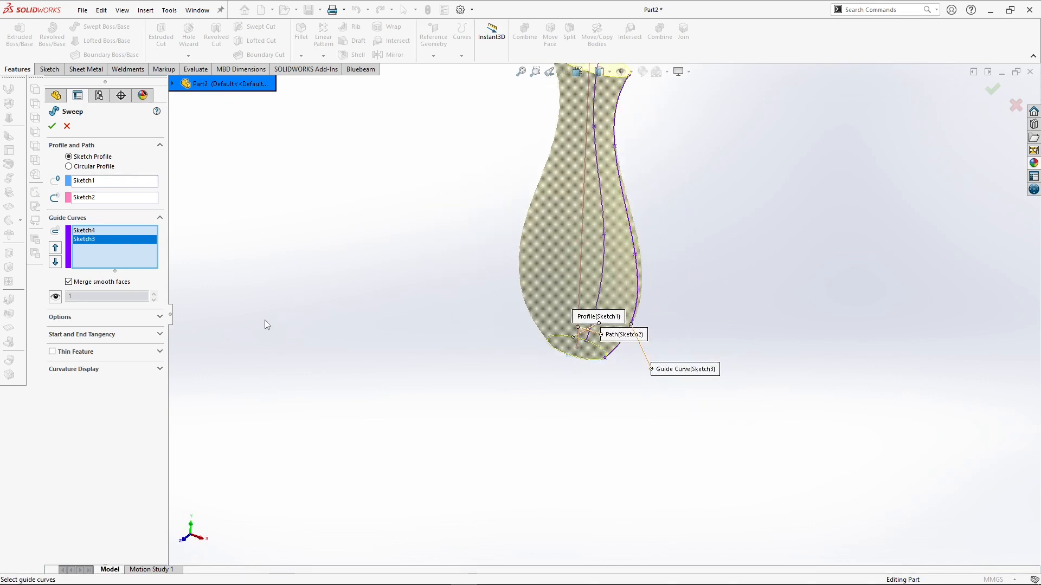
Step: Compare the sweep's profile orientations by switching between Keep Normal Constant and Follow Path, ending on Follow Path
left_click(139, 319)
scroll(607, 256, "up", 3)
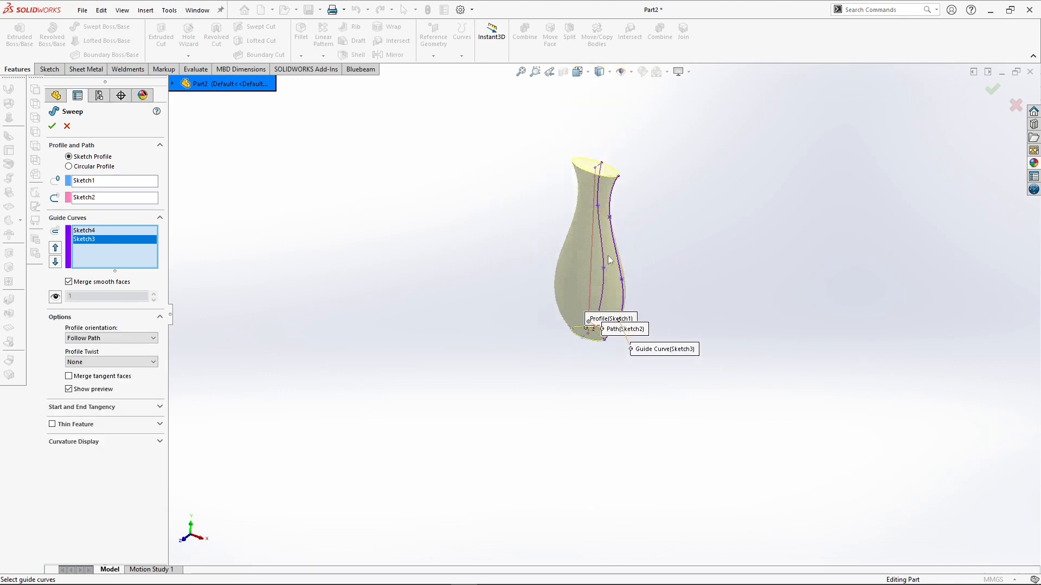
scroll(607, 256, "down", 2)
left_click(138, 343)
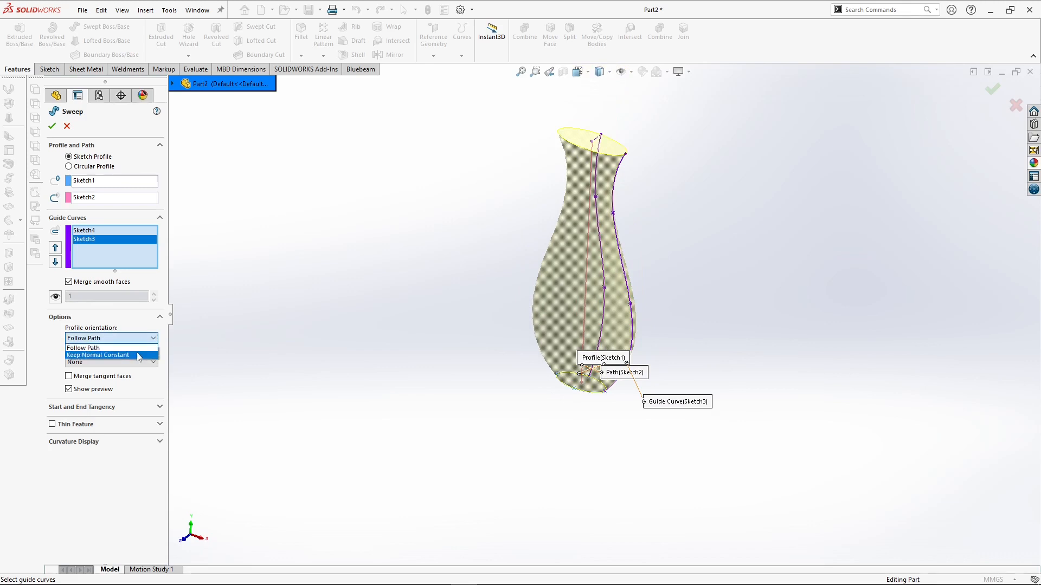
left_click(138, 355)
left_click(135, 340)
left_click(136, 348)
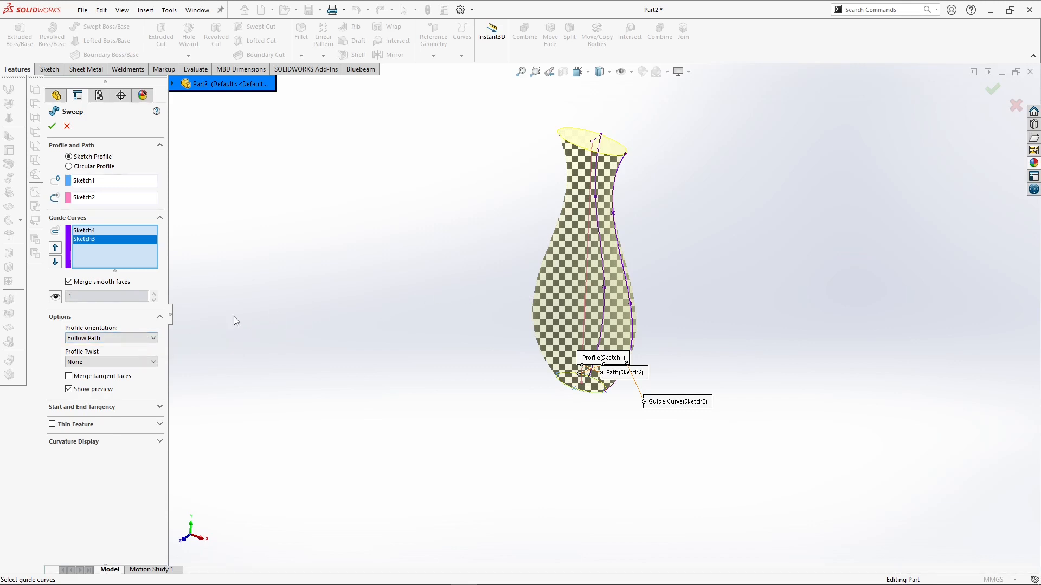
left_click(128, 341)
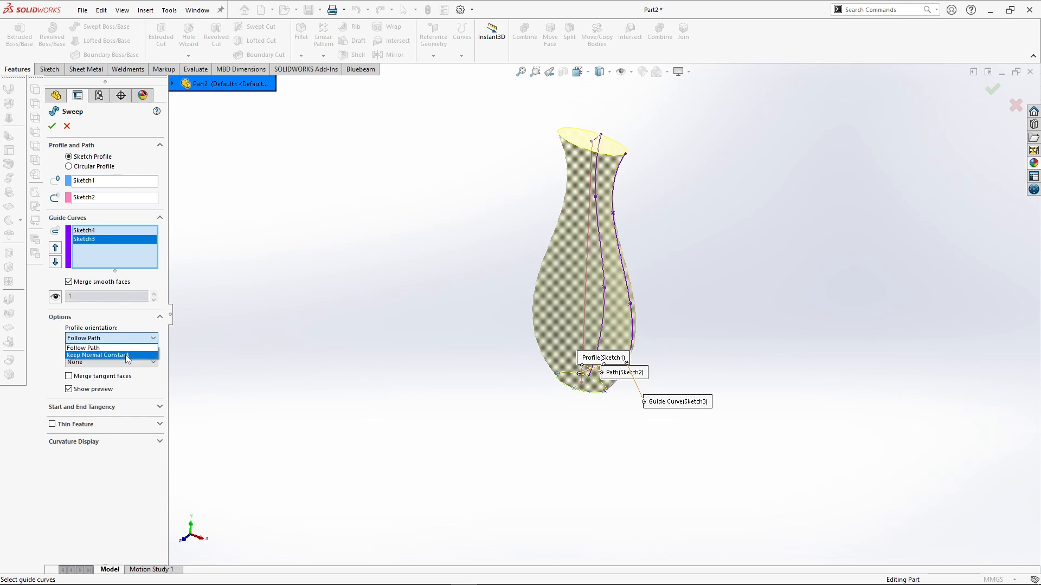
left_click(129, 355)
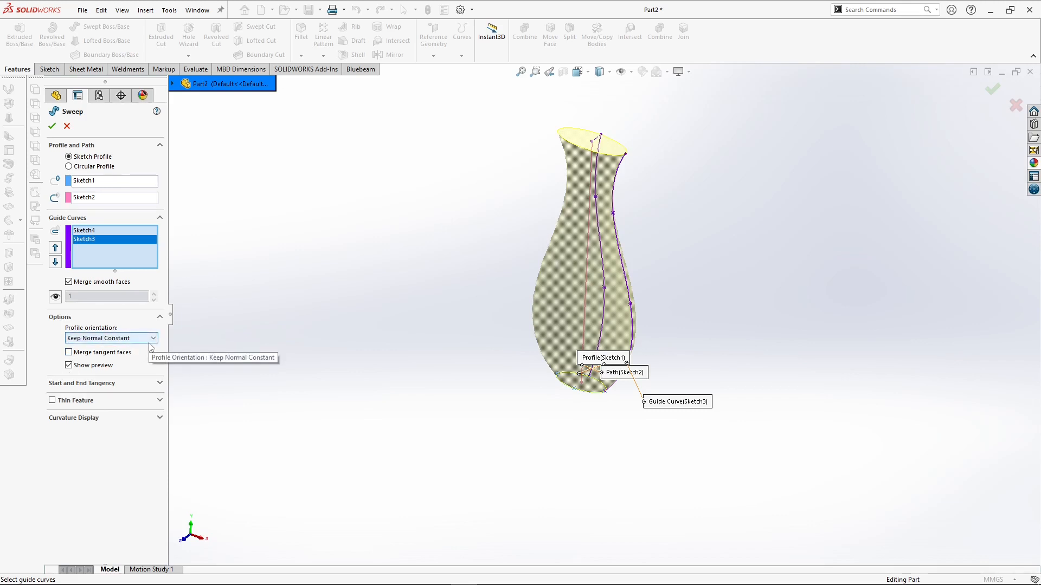
left_click(108, 341)
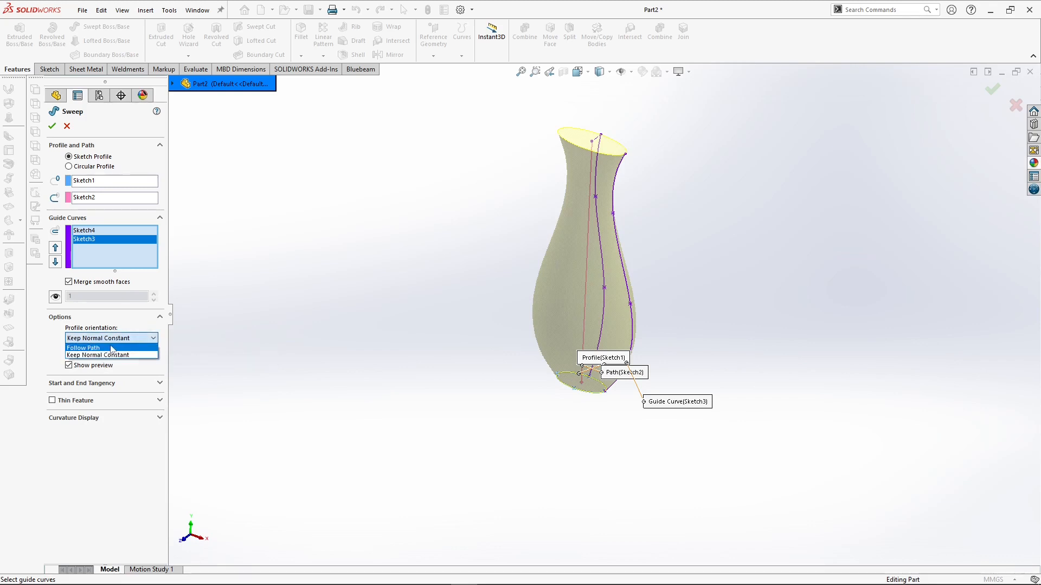
left_click(111, 348)
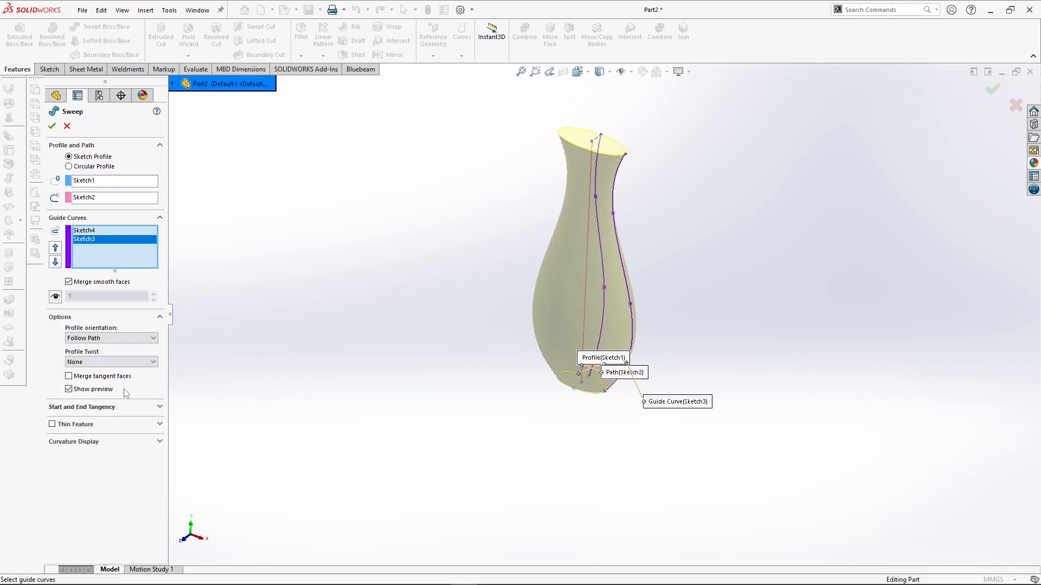
Step: Set the sweep's profile twist to Follow Path and First Guide Curve
left_click(122, 362)
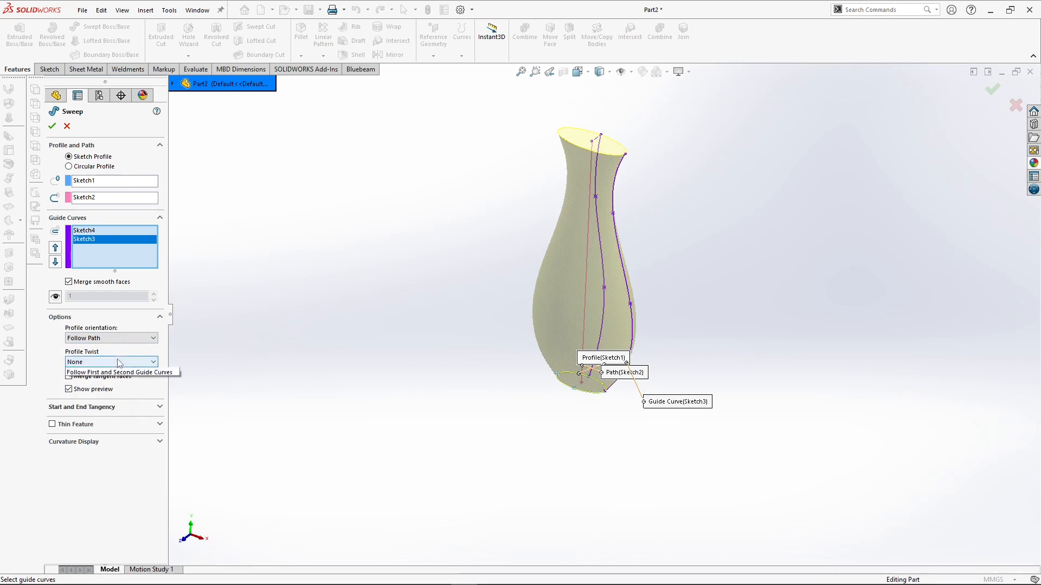
left_click(123, 363)
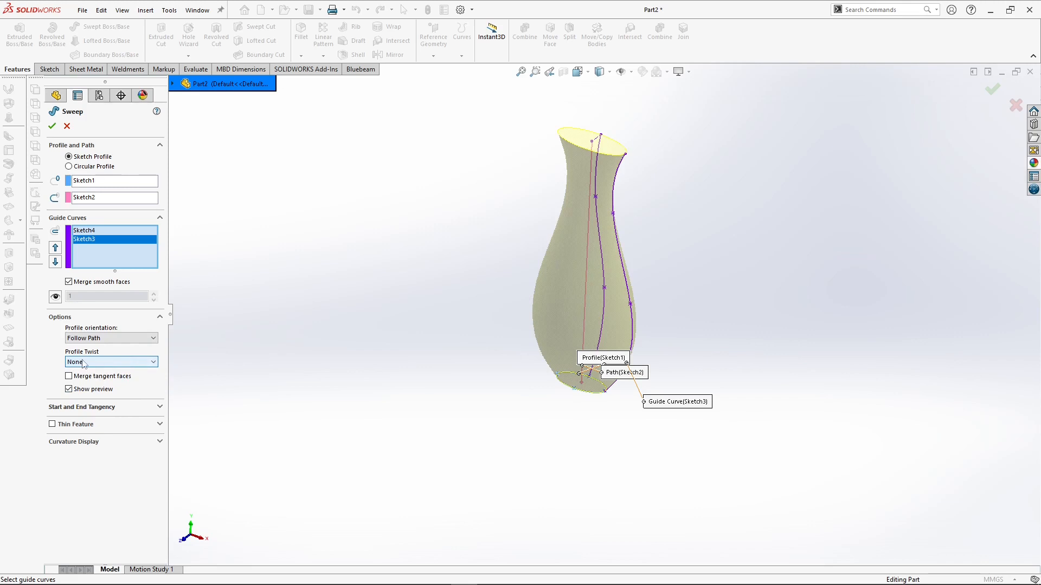
left_click(123, 362)
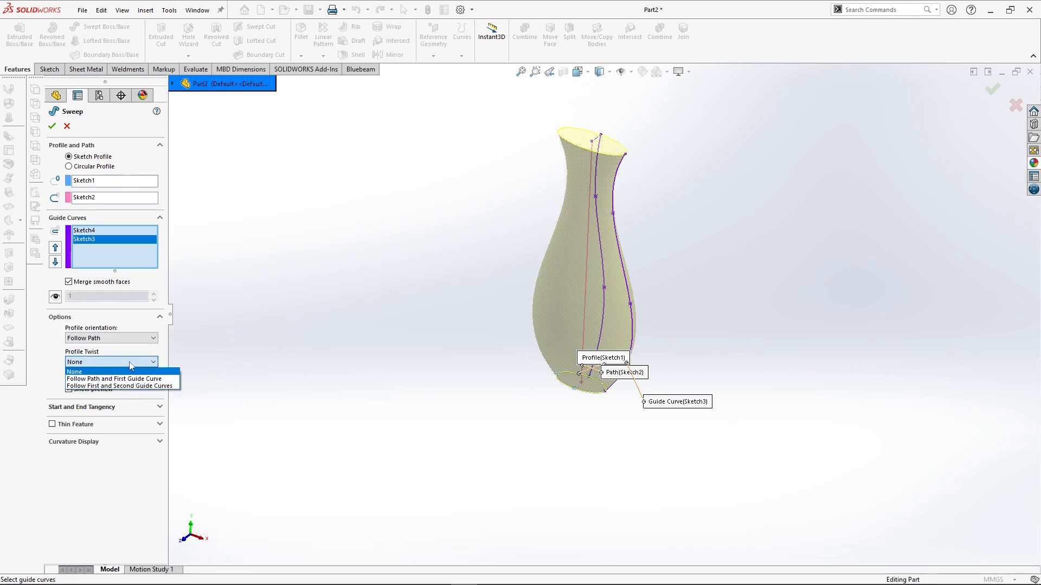
left_click(108, 377)
Step: Set the sweep's start tangency type to Path Tangent at the base of the vase
left_click(110, 411)
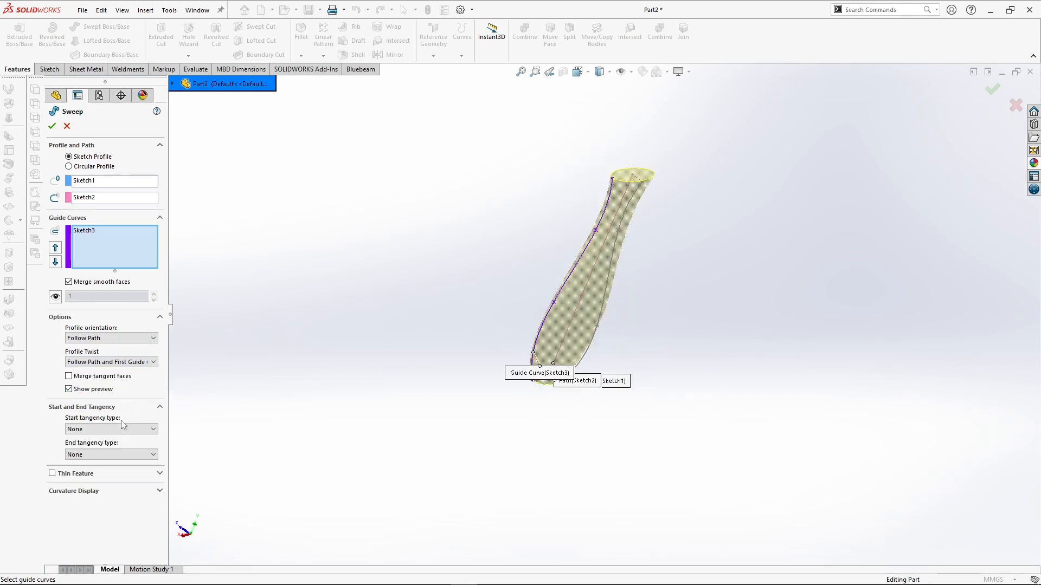
middle_click_drag(372, 383, 316, 346)
scroll(653, 350, "up", 3)
scroll(576, 338, "up", 1)
scroll(509, 328, "down", 4)
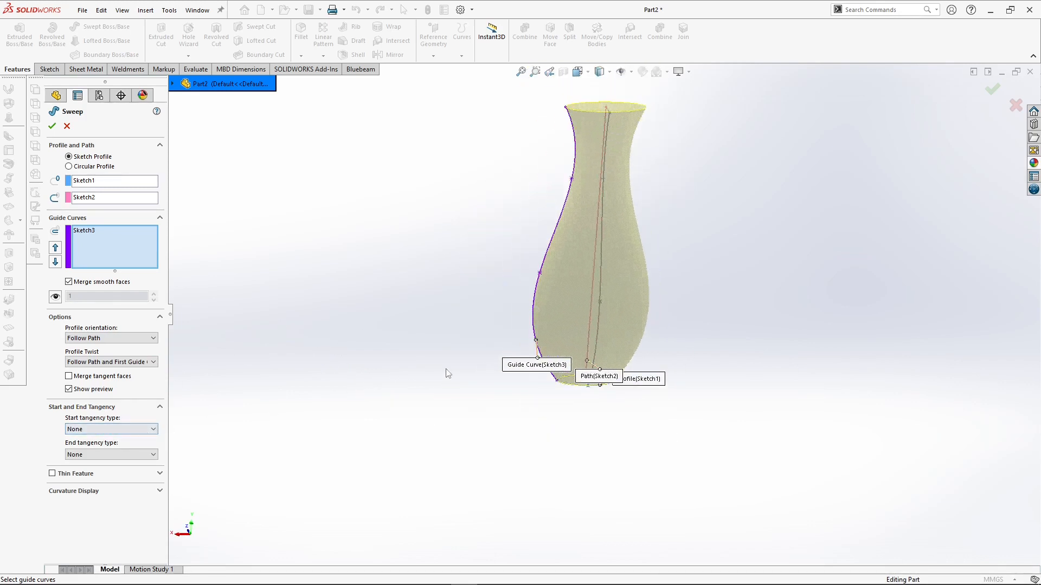
scroll(451, 328, "down", 3)
scroll(584, 321, "up", 2)
key("space")
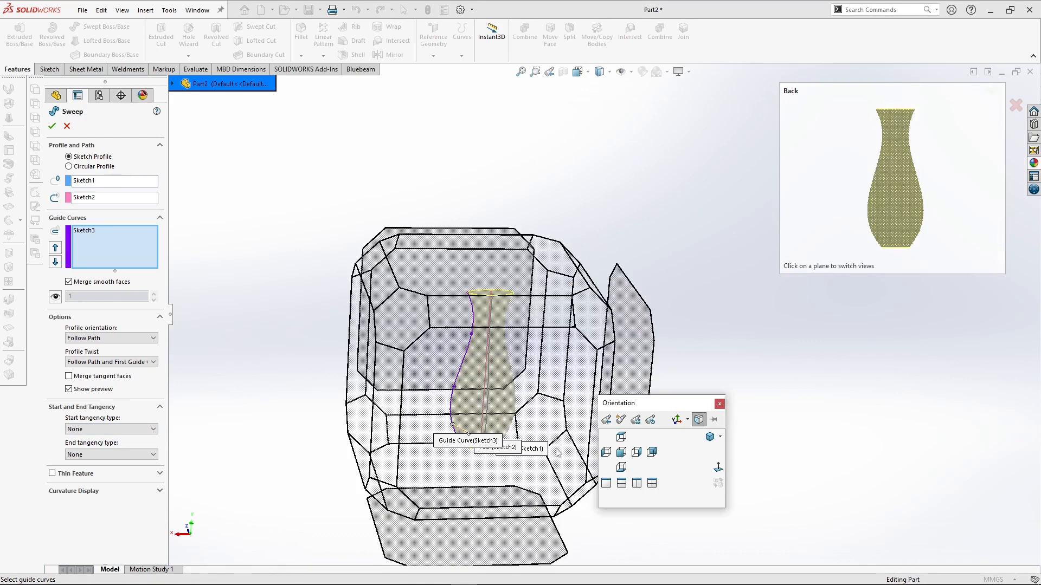
left_click(556, 452)
scroll(572, 355, "up", 2)
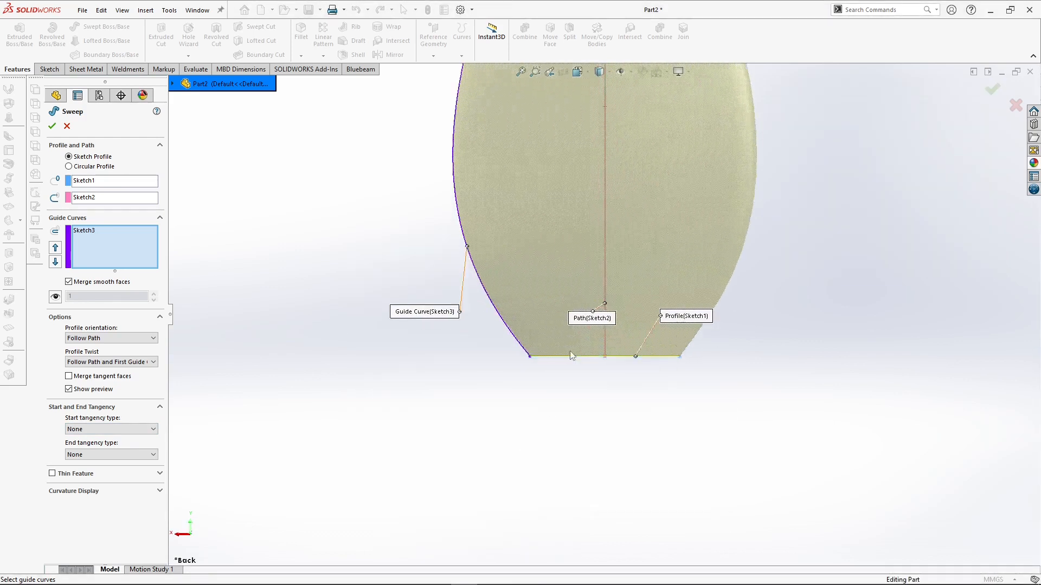
scroll(572, 355, "up", 3)
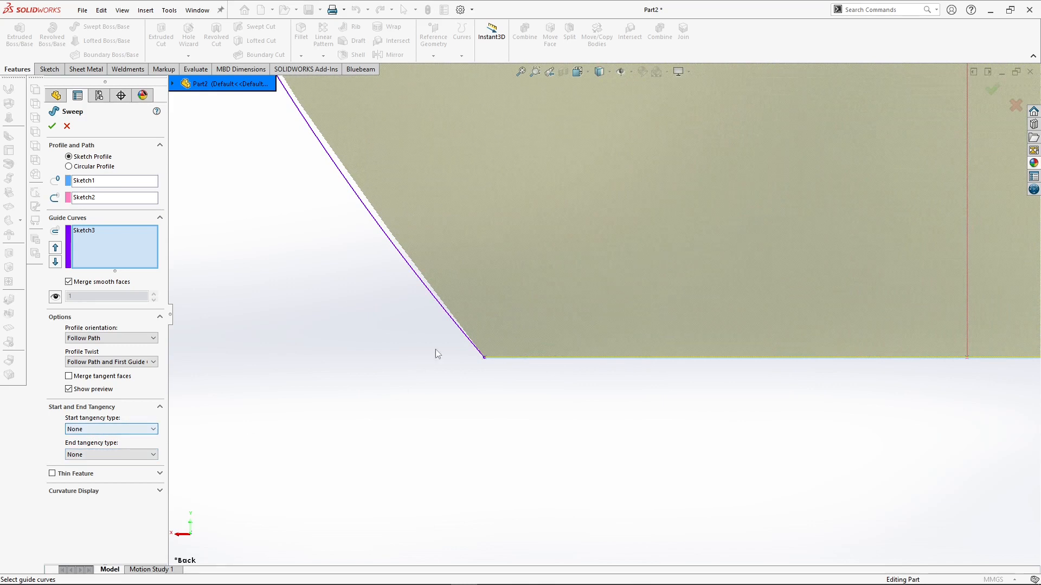
left_click(107, 438)
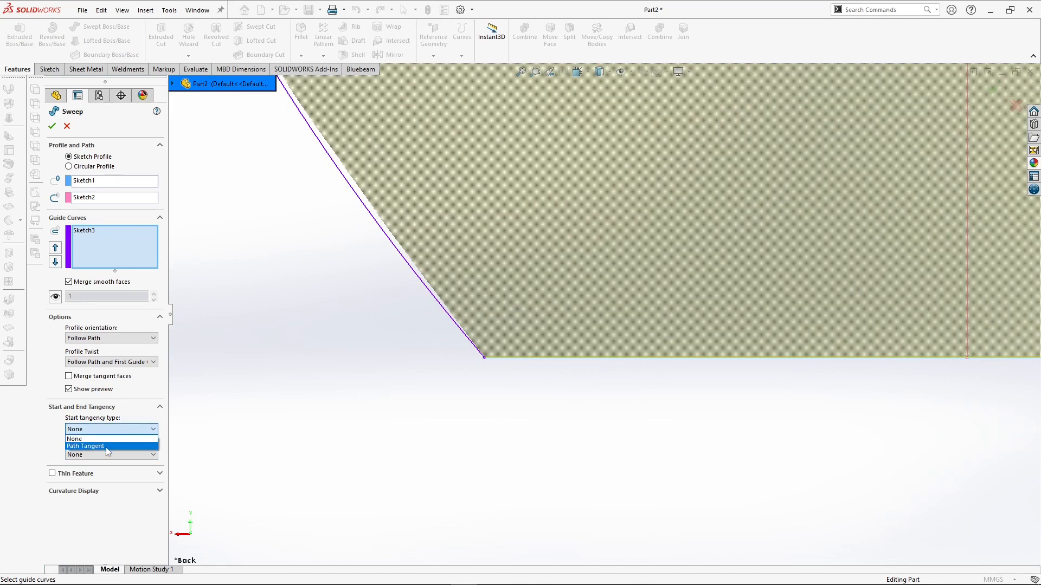
left_click(107, 446)
scroll(360, 413, "up", 5)
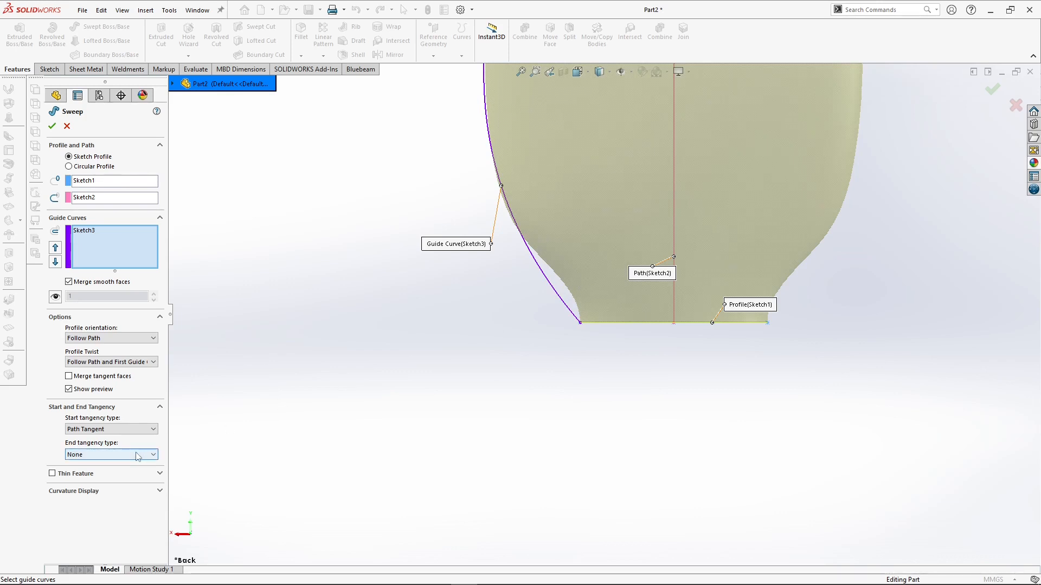
Step: Set the sweep's end tangency type to Path Tangent at the mouth of the vase
key("f")
scroll(597, 174, "down", 10)
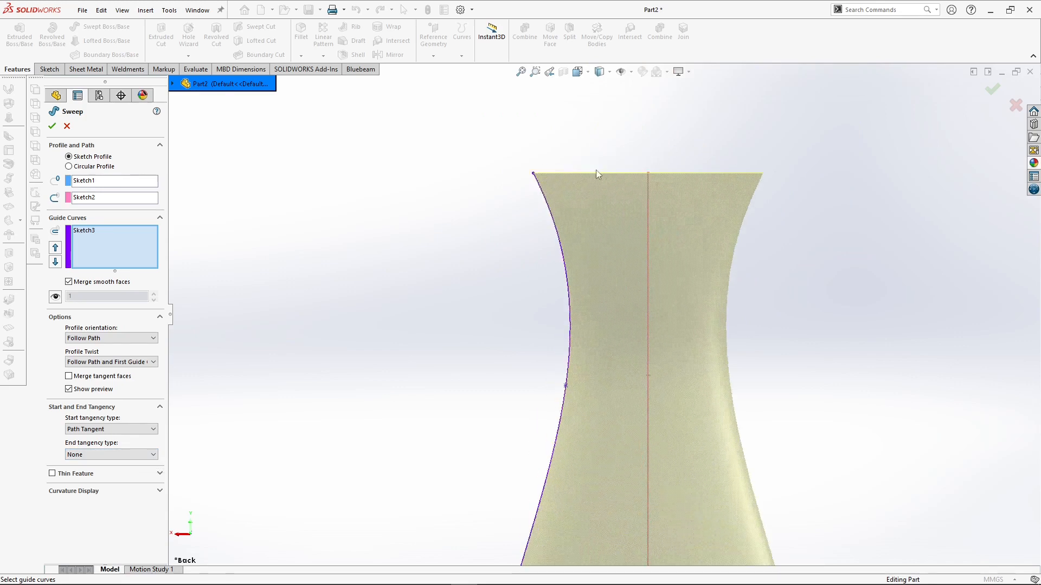
scroll(597, 174, "down", 5)
left_click(120, 454)
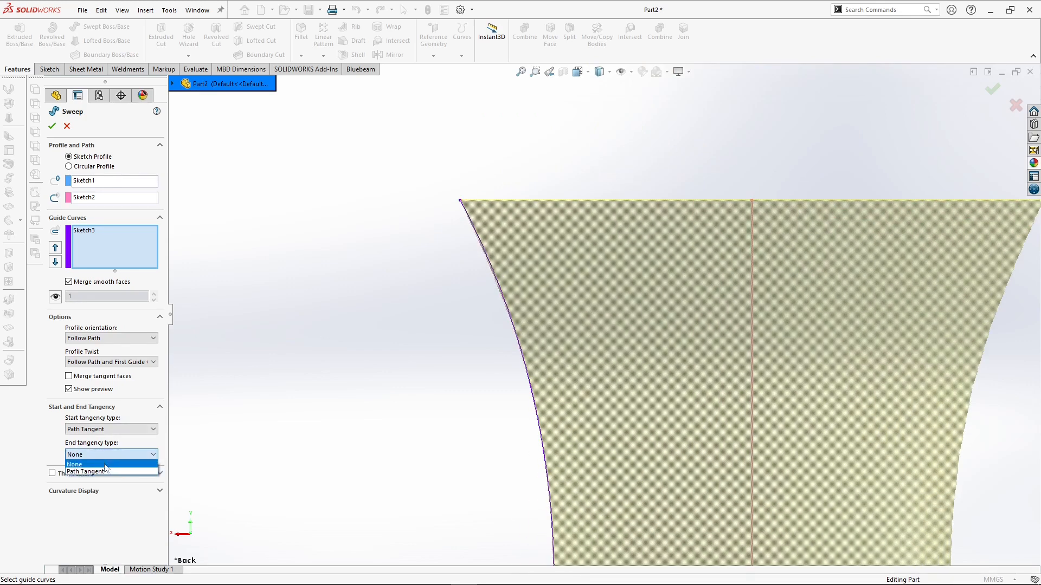
left_click(106, 474)
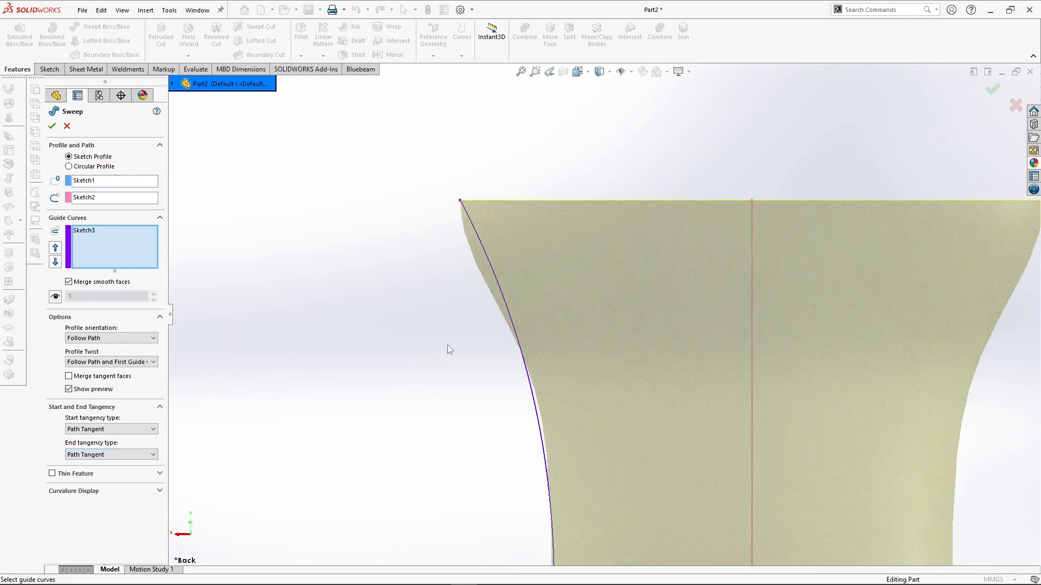
Step: Add the Right Plane spline as the sweep's second guide curve
scroll(448, 349, "up", 3)
middle_click_drag(515, 337, 586, 353)
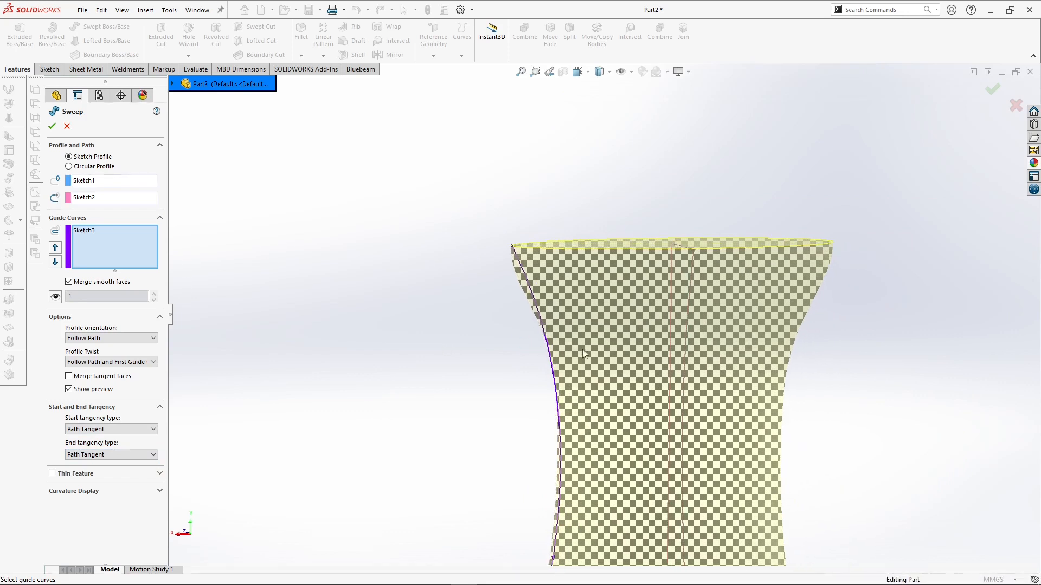
middle_click_drag(539, 330, 608, 338)
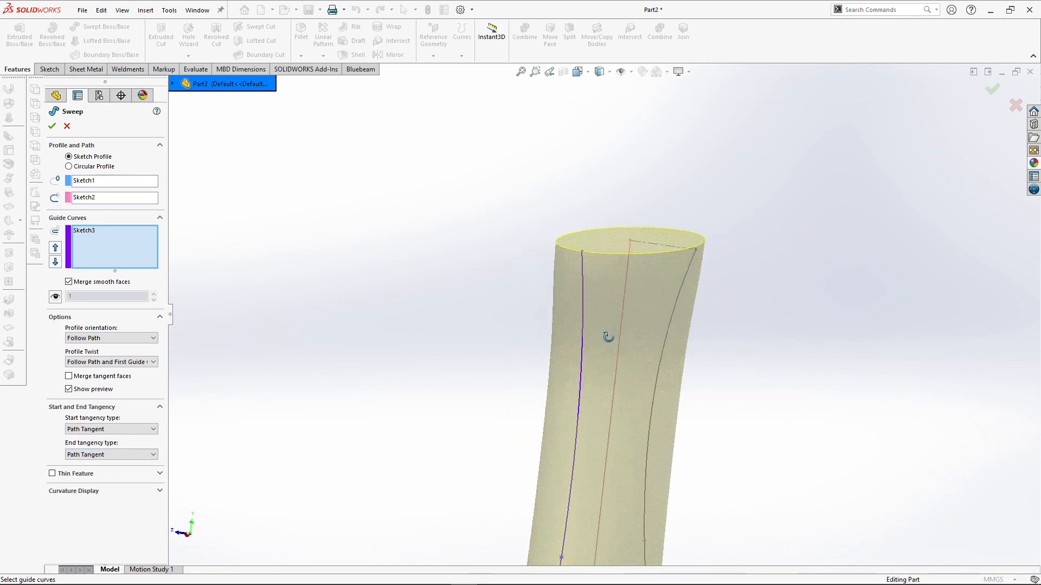
left_click(675, 310)
mouse_move(727, 369)
middle_mouse_down()
mouse_move(564, 384)
mouse_move(548, 436)
middle_mouse_up()
scroll(548, 436, "up", 5)
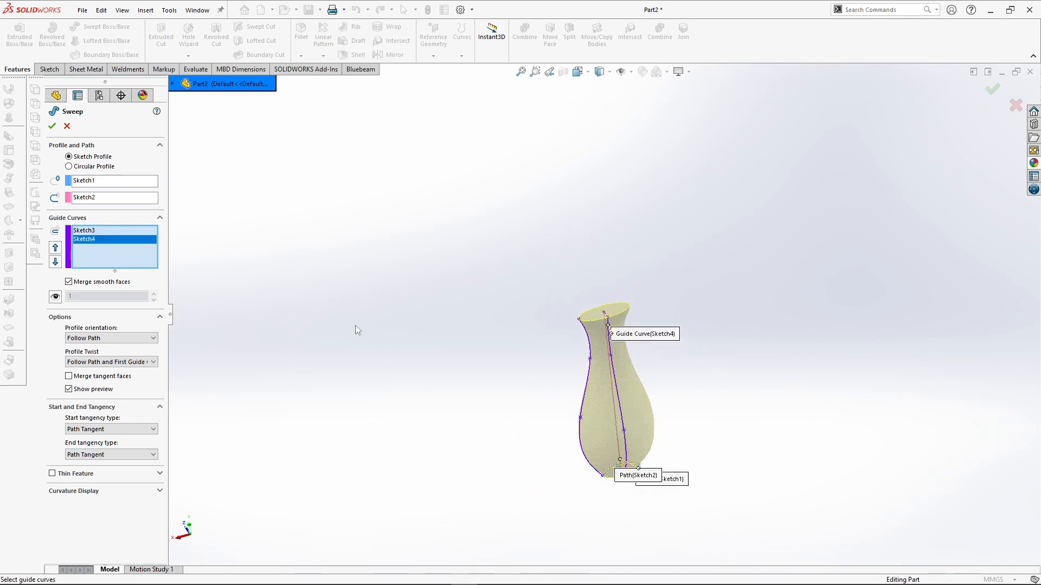
scroll(607, 449, "down", 3)
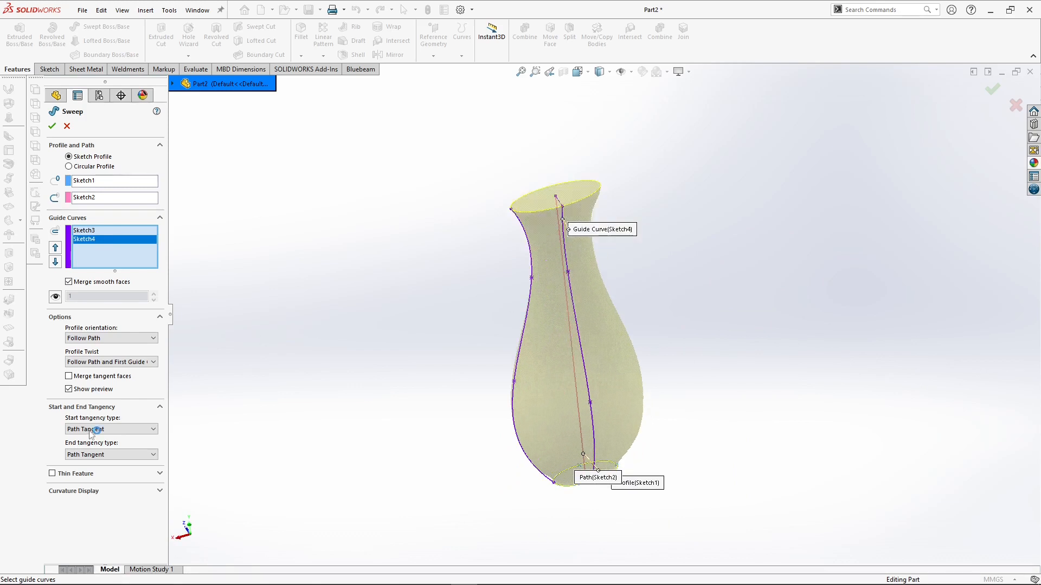
Step: Turn the sweep into a One-Direction thin feature and inspect the wall at the vase's rim
left_click(52, 474)
scroll(631, 257, "down", 8)
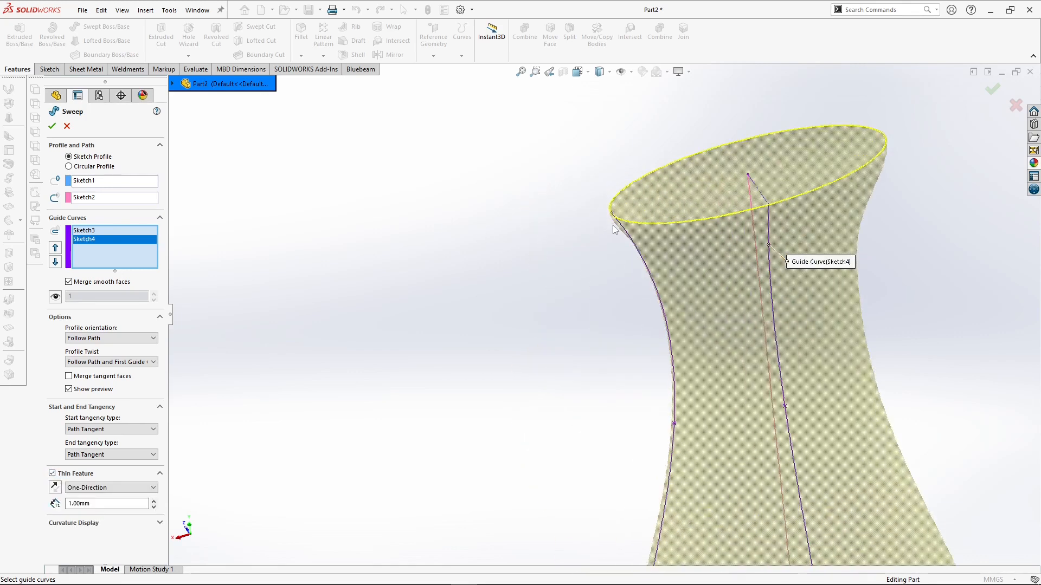
scroll(658, 358, "up", 5)
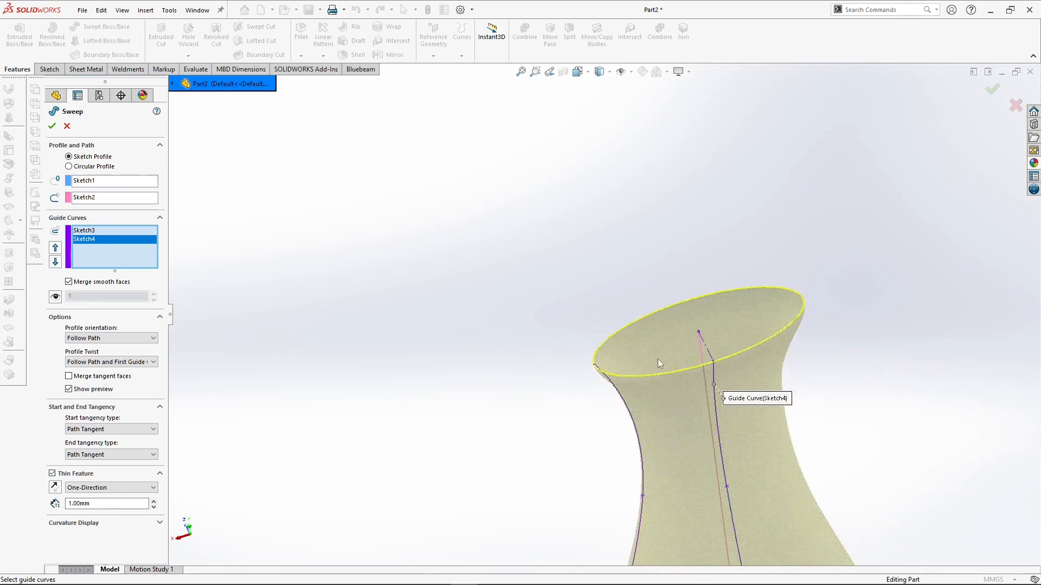
middle_click_drag(649, 349, 647, 394)
scroll(653, 434, "down", 8)
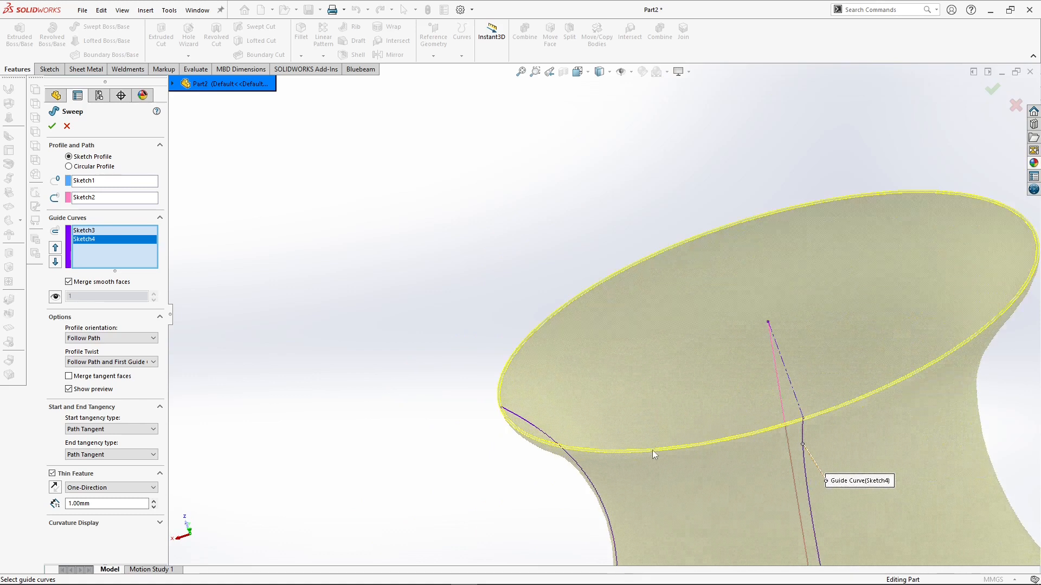
Step: Reverse the thin wall's side, try the Mid-Plane type and settle on Two-Direction for the wall thickness
left_click(55, 487)
left_click(79, 489)
left_click(87, 505)
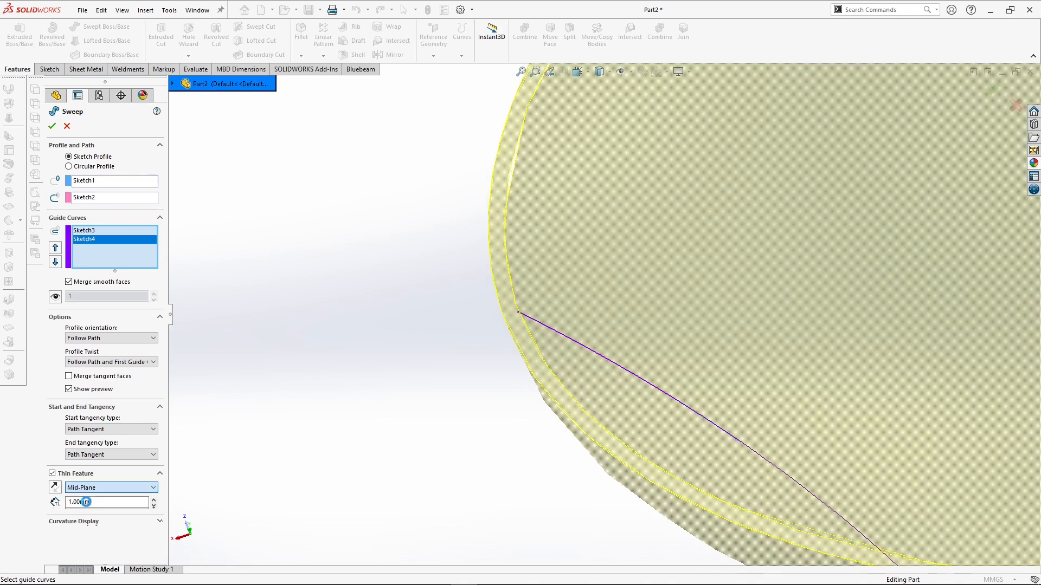
left_click(136, 489)
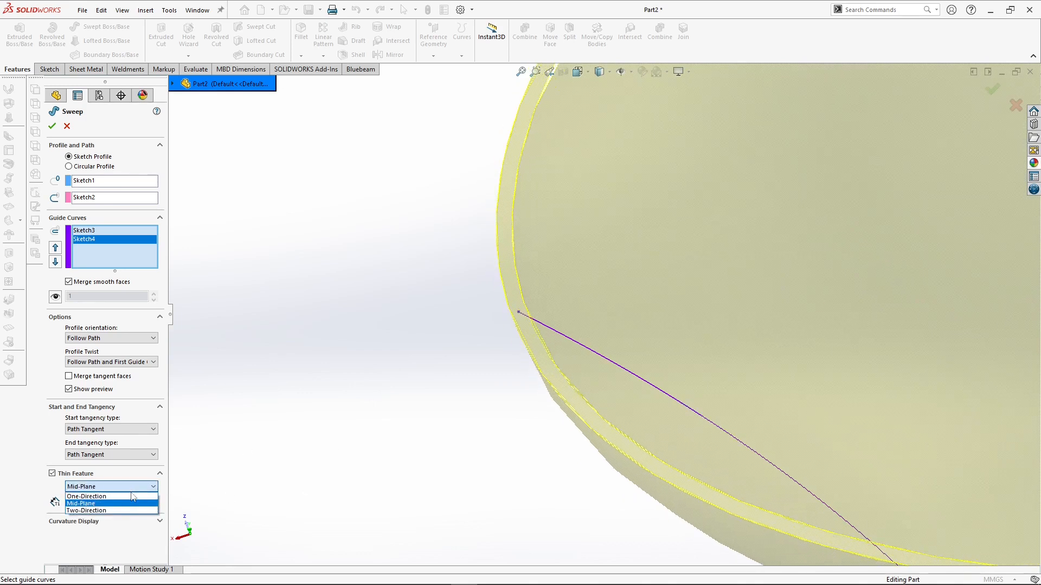
left_click(136, 513)
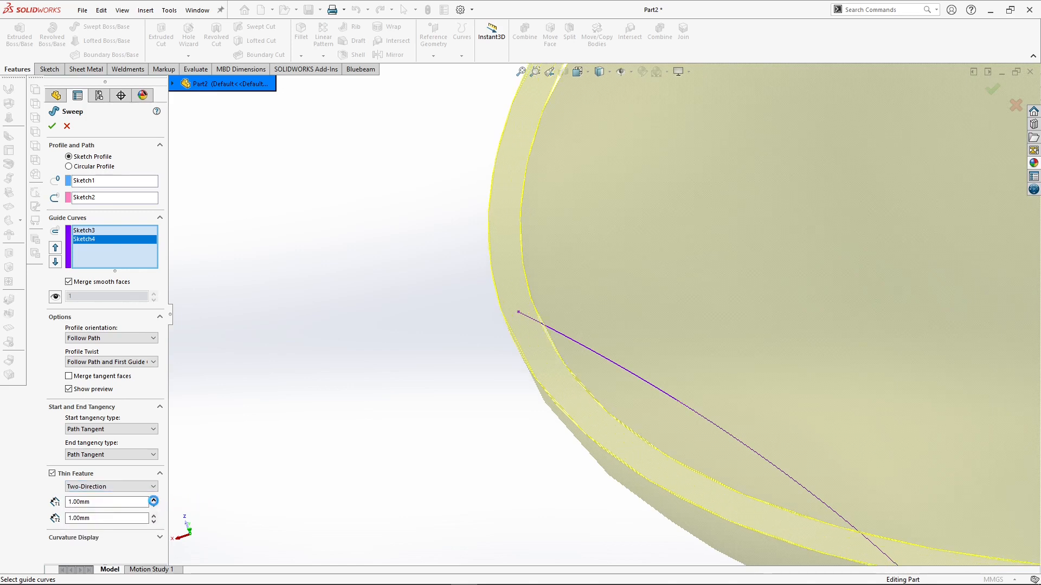
Step: Set the thin wall's first-direction thickness to 5 mm and create the sweep
left_click(154, 500)
left_click(154, 500)
double_click(128, 499)
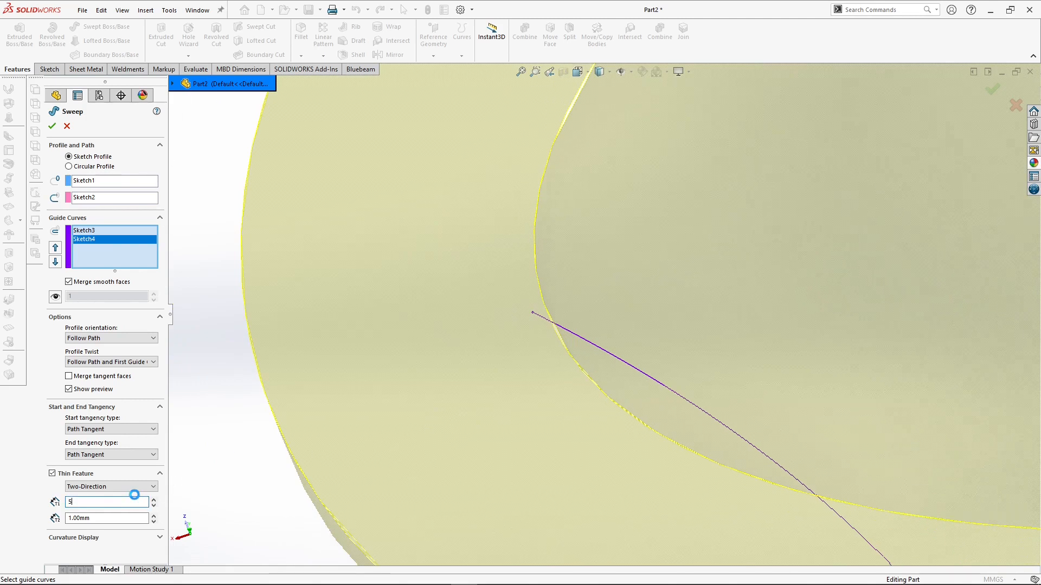
type("5")
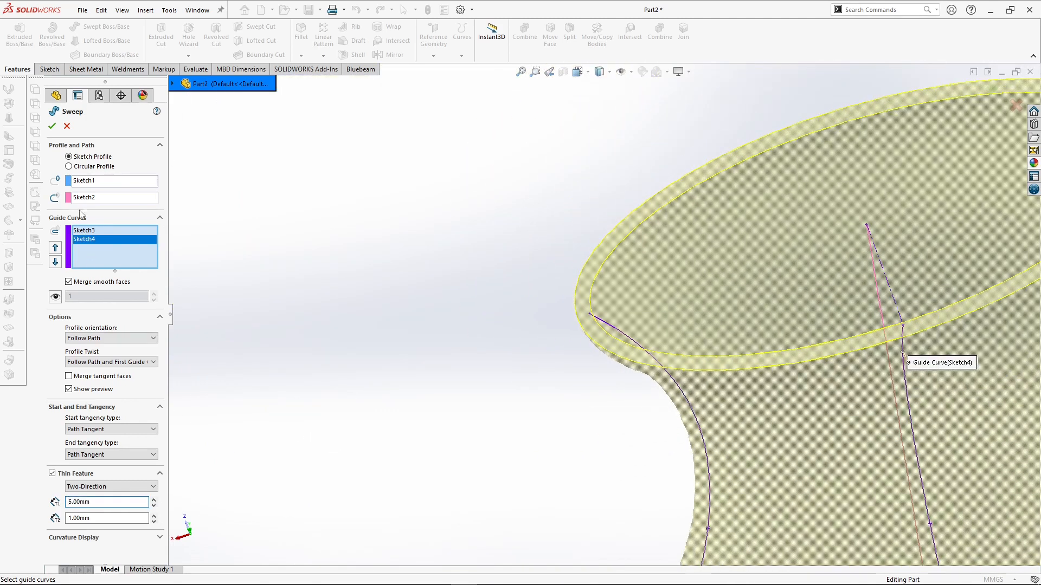
left_click(52, 126)
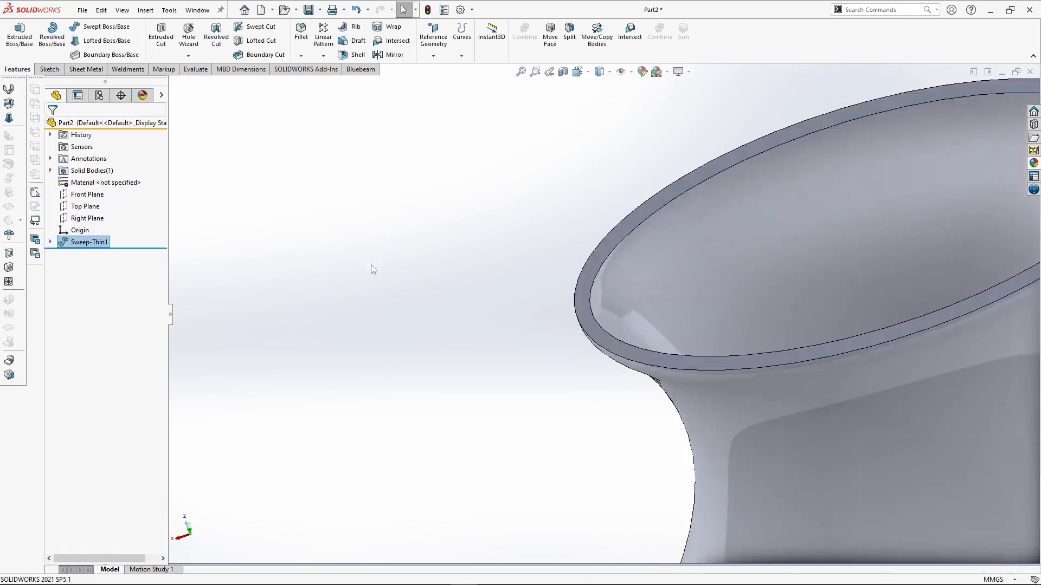
Step: Color the swept vase feature cyan, RGB 0, 255, 255
scroll(476, 274, "up", 3)
scroll(476, 272, "up", 5)
middle_click_drag(629, 339, 778, 271)
scroll(662, 325, "down", 5)
middle_click_drag(662, 326, 759, 358)
left_click(642, 72)
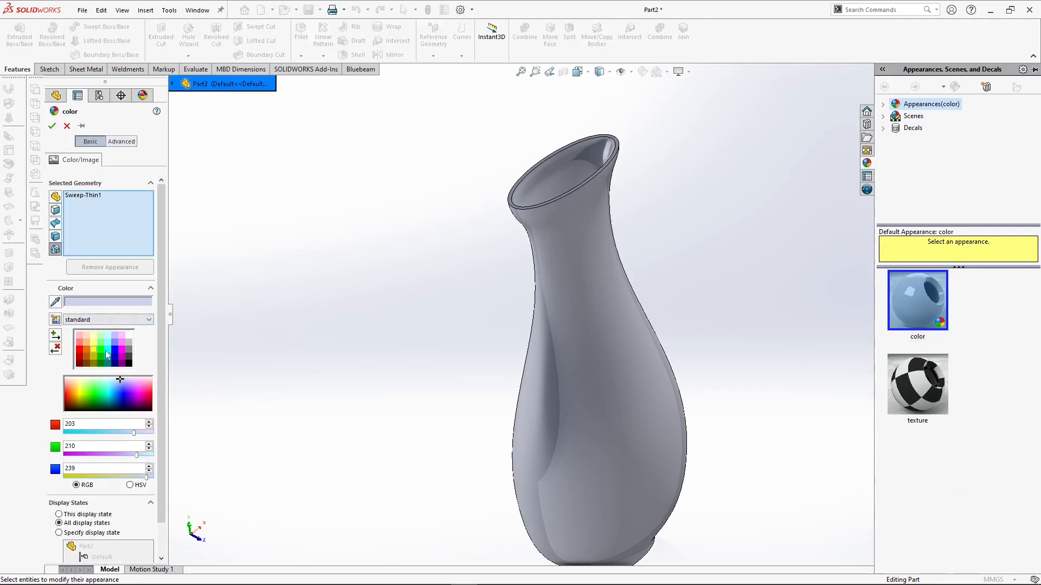
left_click(107, 353)
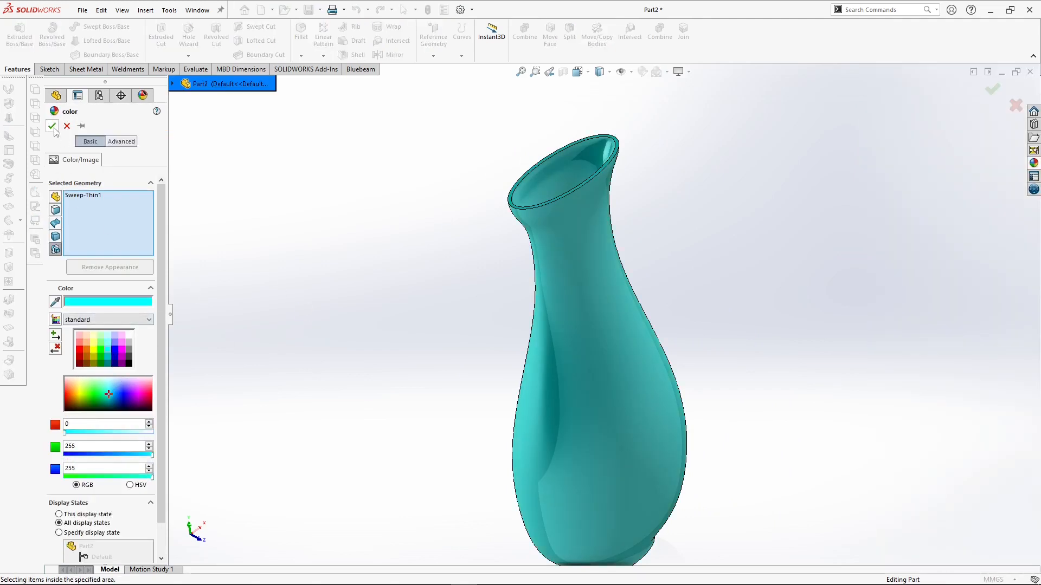
left_click(52, 126)
Step: Examine the finished vase from several angles, including its rim, sides and base
scroll(584, 378, "up", 3)
mouse_move(583, 377)
middle_mouse_down()
mouse_move(588, 188)
mouse_move(558, 104)
mouse_move(616, 226)
mouse_move(609, 261)
mouse_move(490, 413)
mouse_move(518, 341)
mouse_move(584, 380)
middle_mouse_up()
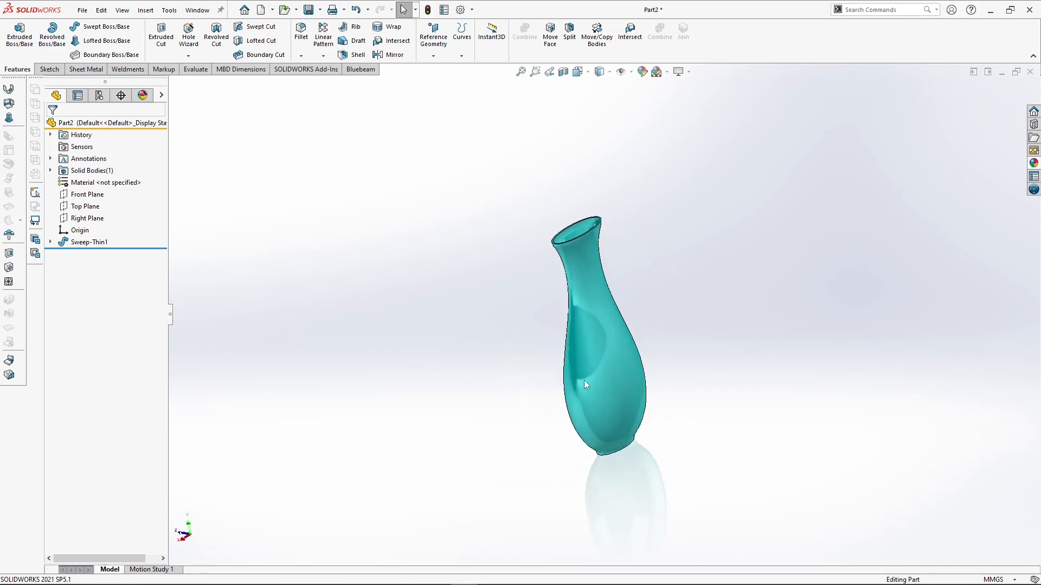
scroll(585, 379, "down", 3)
scroll(587, 369, "up", 3)
middle_click_drag(590, 336, 657, 289)
scroll(606, 247, "down", 2)
mouse_move(606, 247)
middle_mouse_down()
mouse_move(605, 273)
mouse_move(633, 332)
mouse_move(629, 310)
mouse_move(588, 309)
mouse_move(602, 301)
middle_mouse_up()
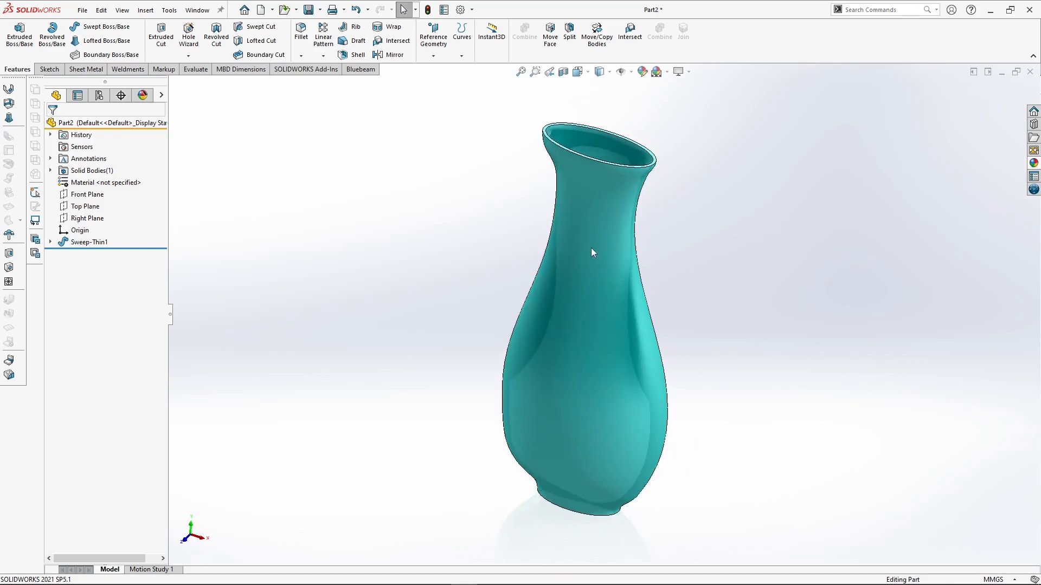
middle_click_drag(593, 252, 513, 235)
Step: Delete the thin sweep feature while keeping its absorbed sketches
right_click(84, 249)
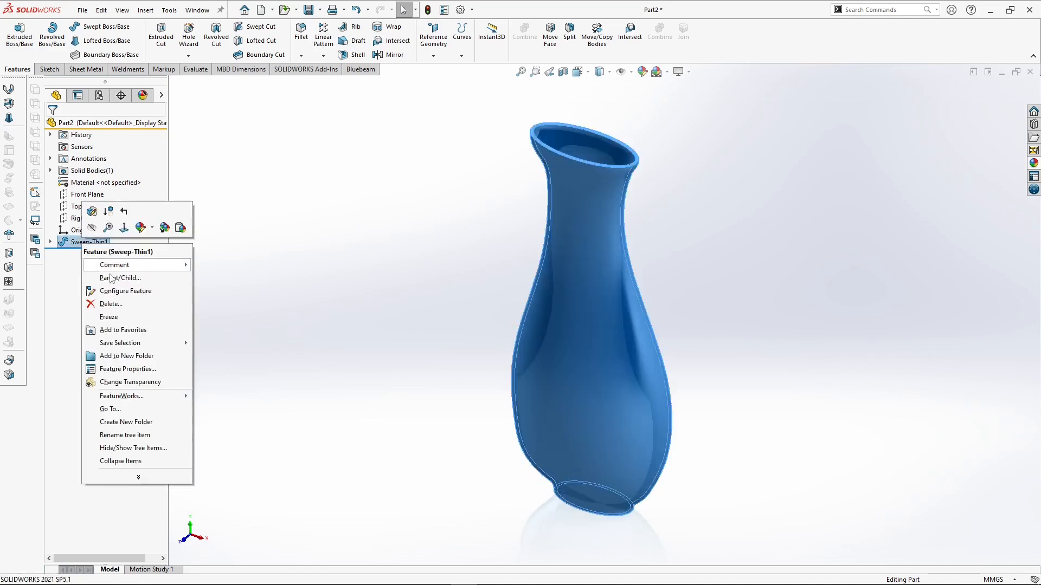
left_click(127, 305)
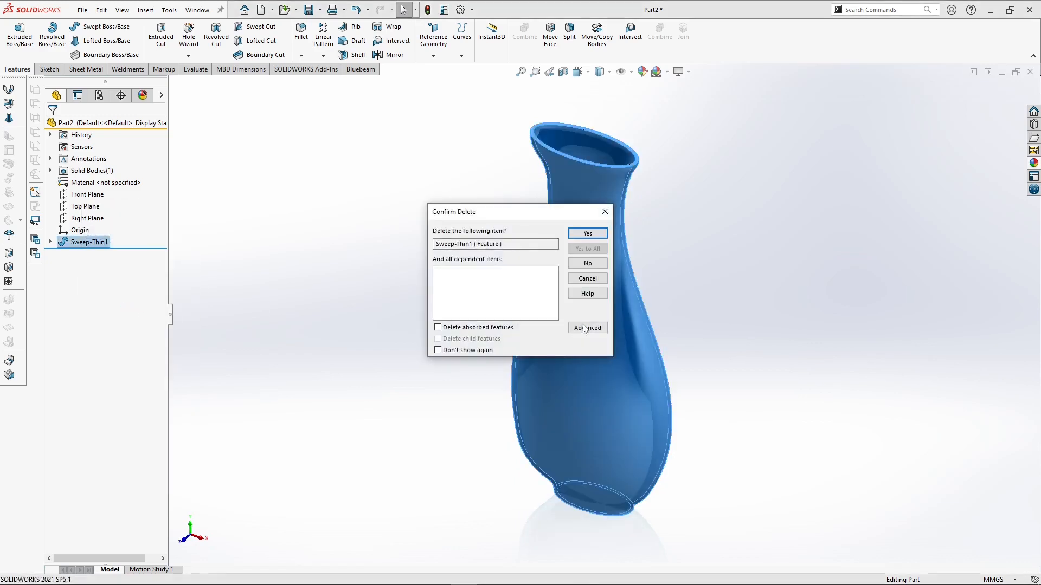
left_click(591, 236)
Step: Delete all four remaining sketches: the ellipse profile, the vertical path and both guide-curve splines
left_click(84, 233)
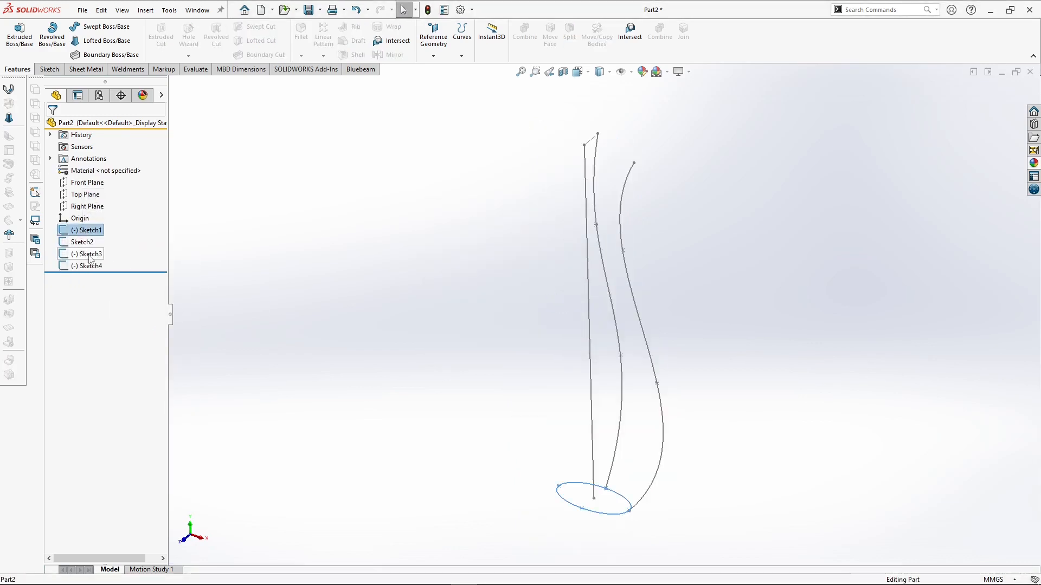
left_click(90, 266, "shift")
right_click(97, 274)
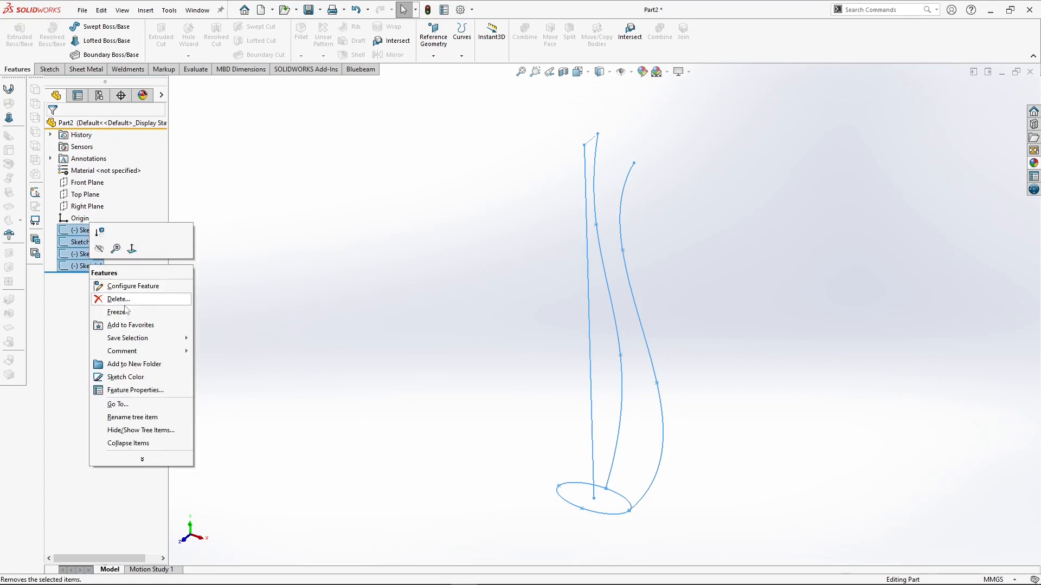
left_click(126, 300)
left_click(574, 250)
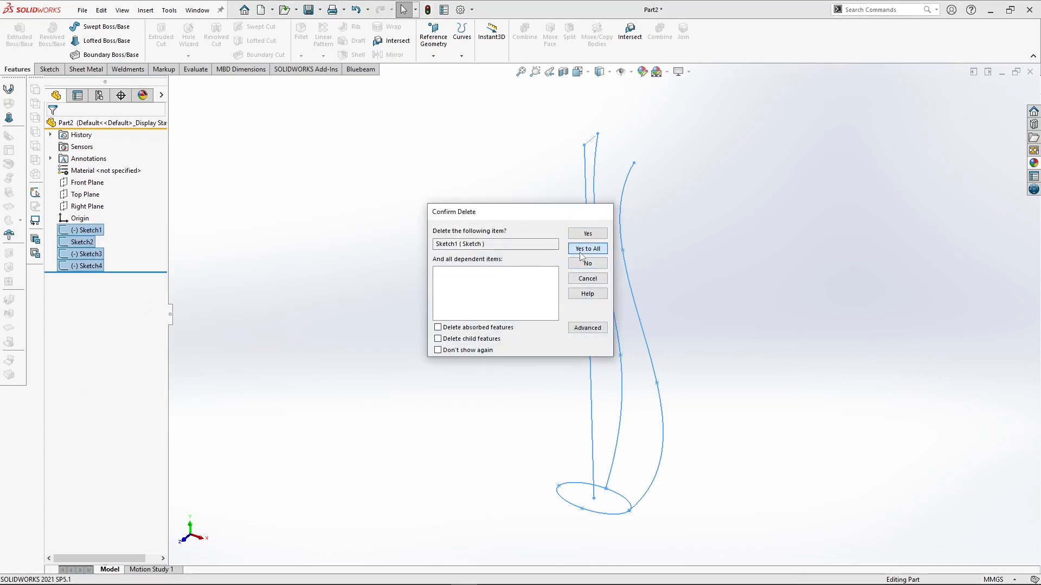
Step: Undo the deletion of all sketches and delete only the vertical path and the two guide-curve splines, keeping the ellipse profile
key("ctrl+z")
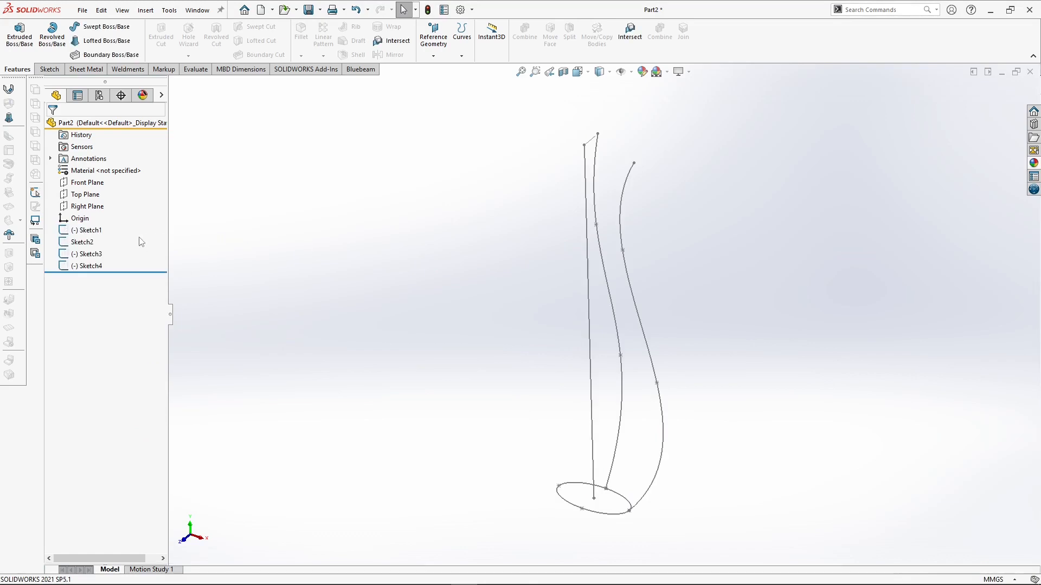
left_click(87, 242)
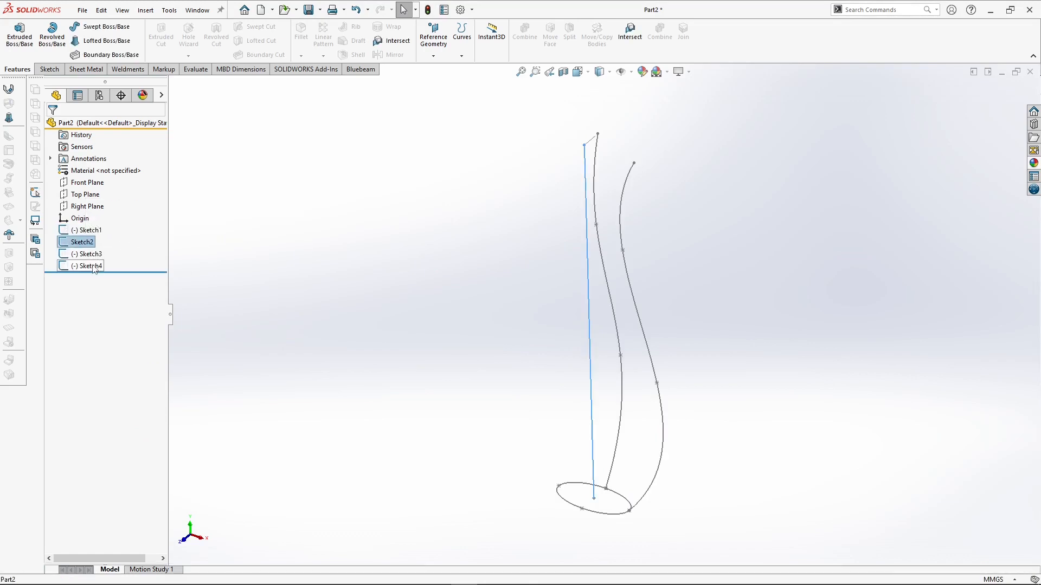
left_click(87, 266, "shift")
right_click(92, 266)
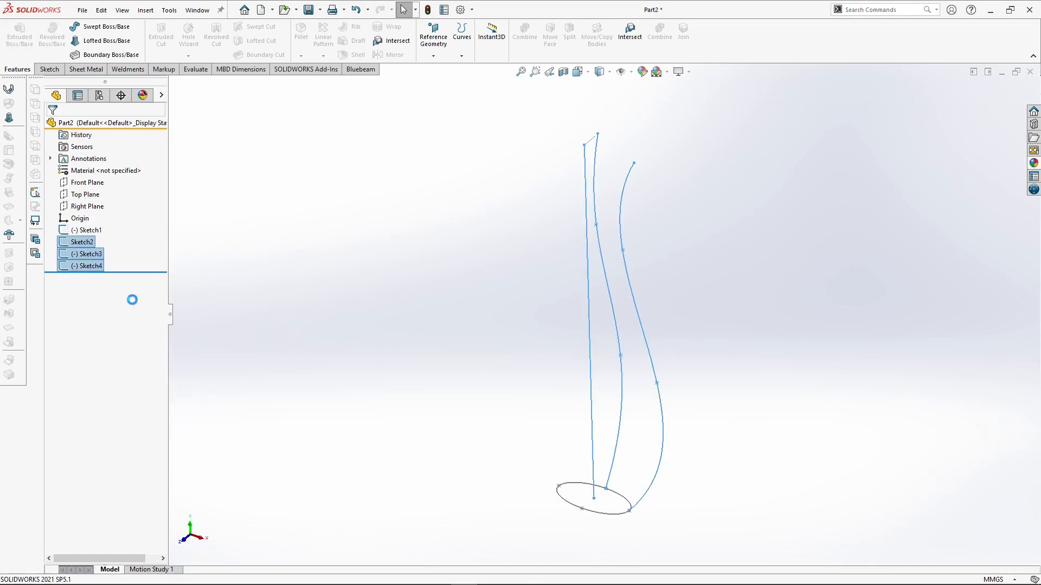
left_click(131, 299)
left_click(590, 250)
scroll(512, 324, "up", 4)
middle_click_drag(603, 402, 606, 410)
scroll(612, 405, "down", 6)
middle_click_drag(579, 345, 546, 268)
scroll(602, 315, "up", 4)
scroll(603, 275, "down", 3)
middle_click_drag(563, 319, 573, 332)
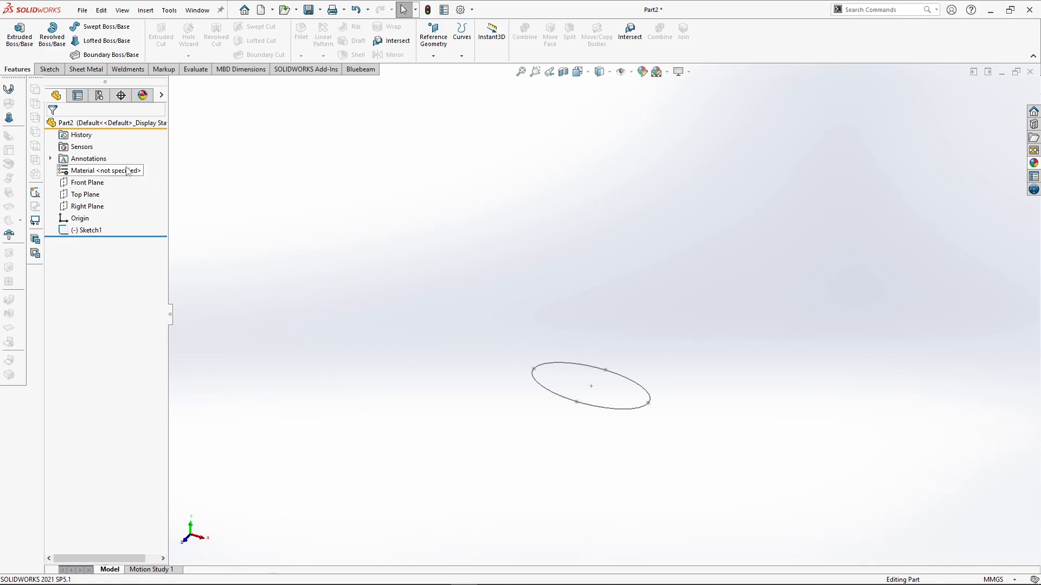
Step: Sketch a path on the Front Plane from the origin: a vertical line about 173 mm, a tangent arc and a horizontal line about 204 mm
left_click(88, 184)
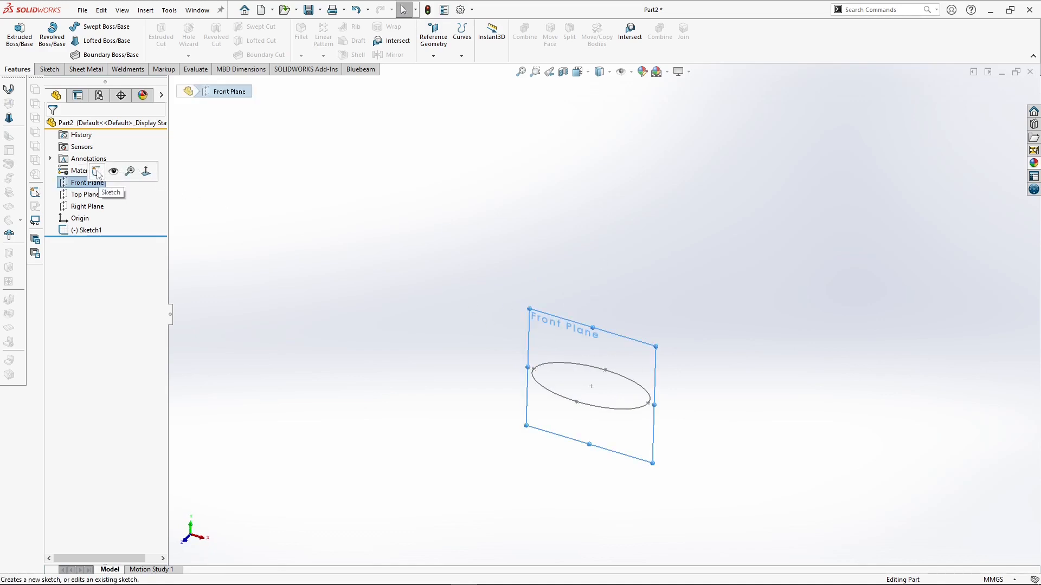
left_click(108, 193)
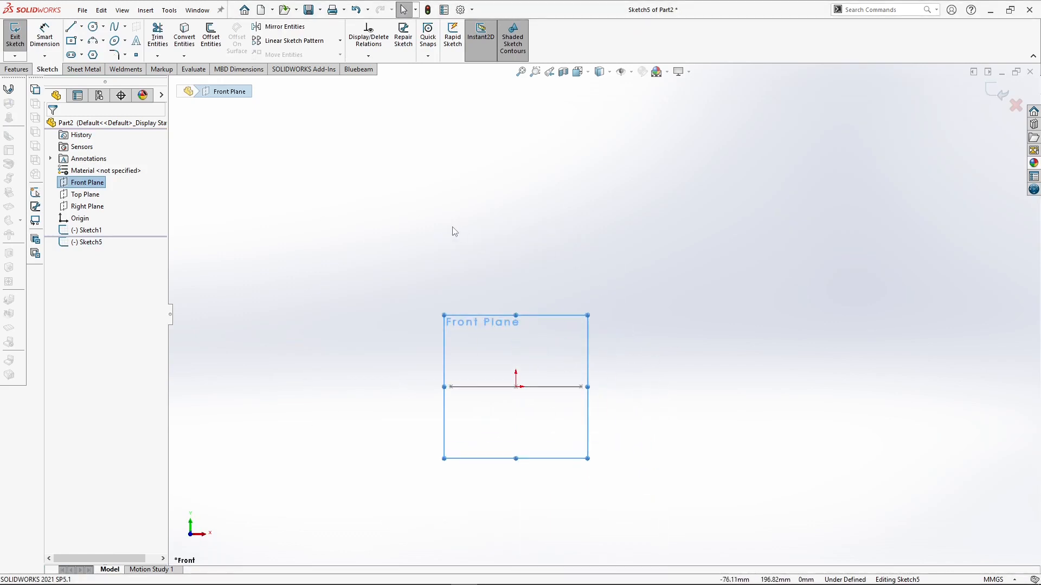
left_click(73, 28)
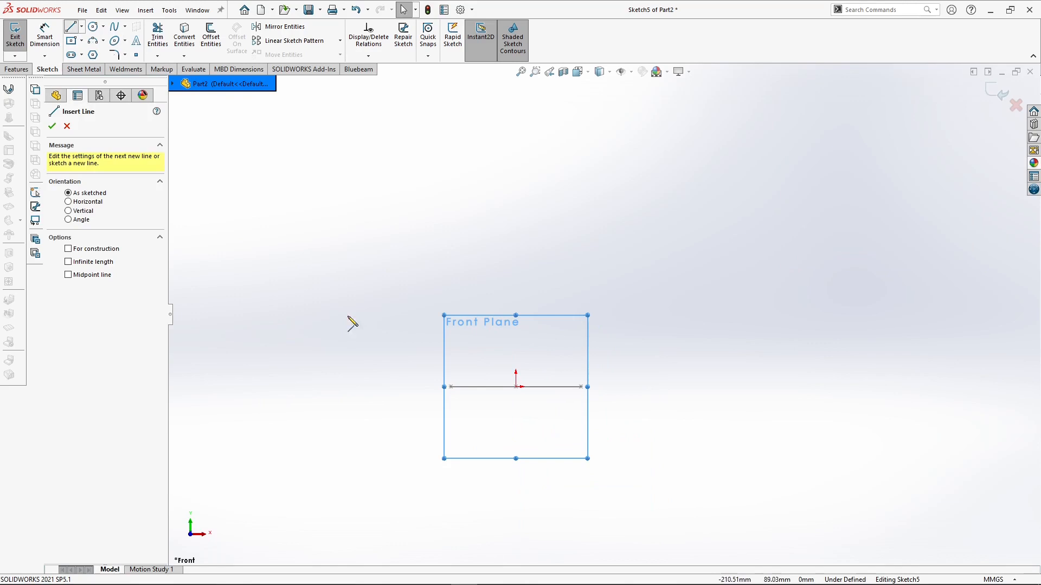
left_click(516, 387)
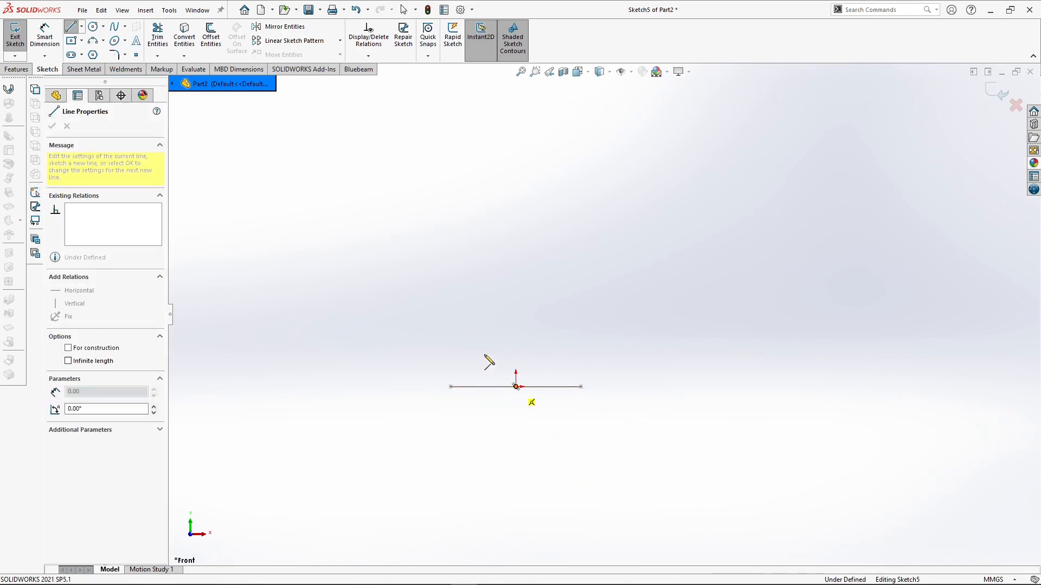
left_click(516, 247)
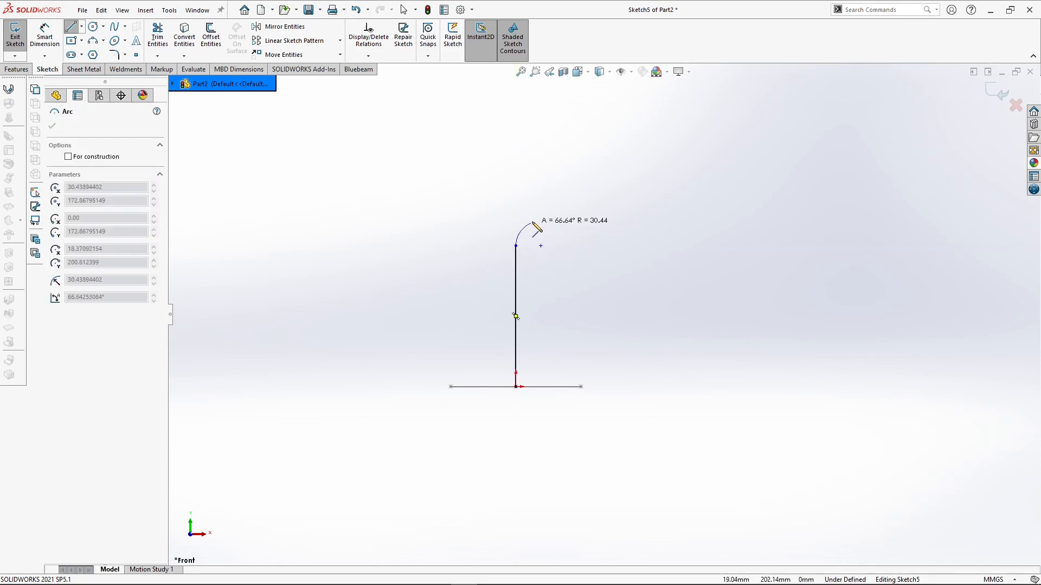
left_click(591, 176)
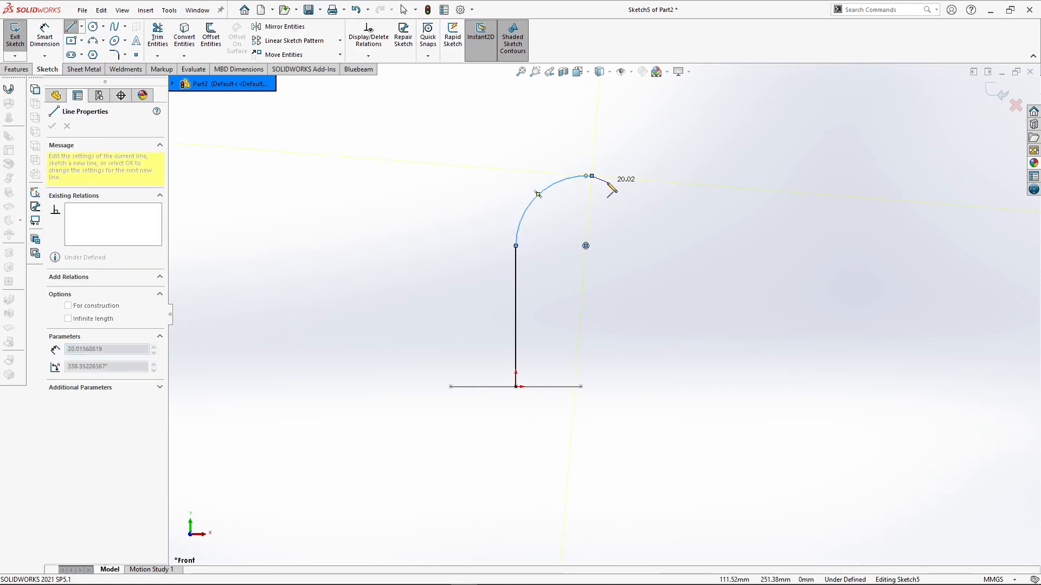
left_click(758, 176)
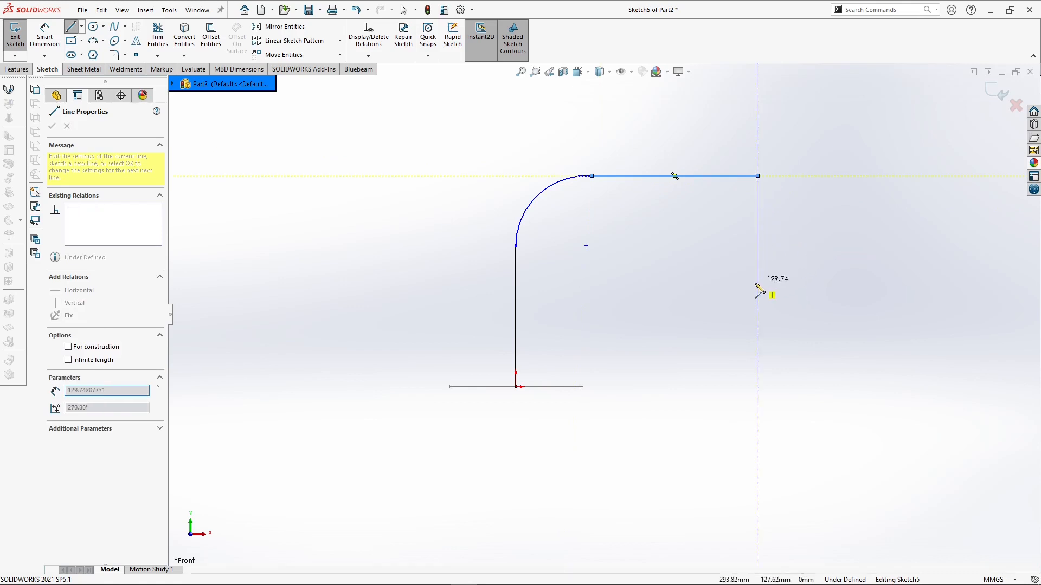
key("Escape")
scroll(635, 232, "down", 5)
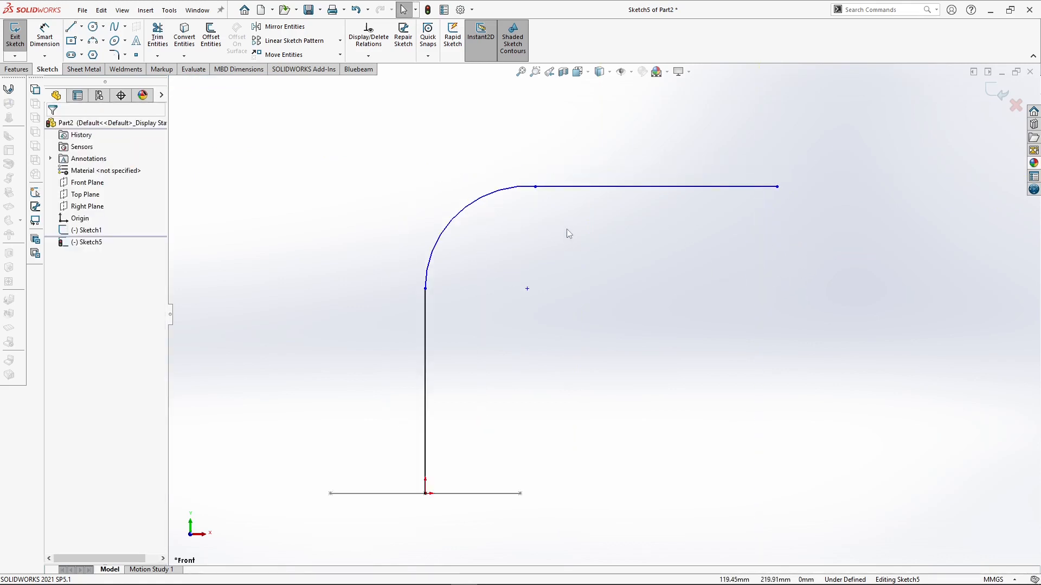
Step: Make the horizontal line tangent to the arc of the path sketch
left_click(541, 198)
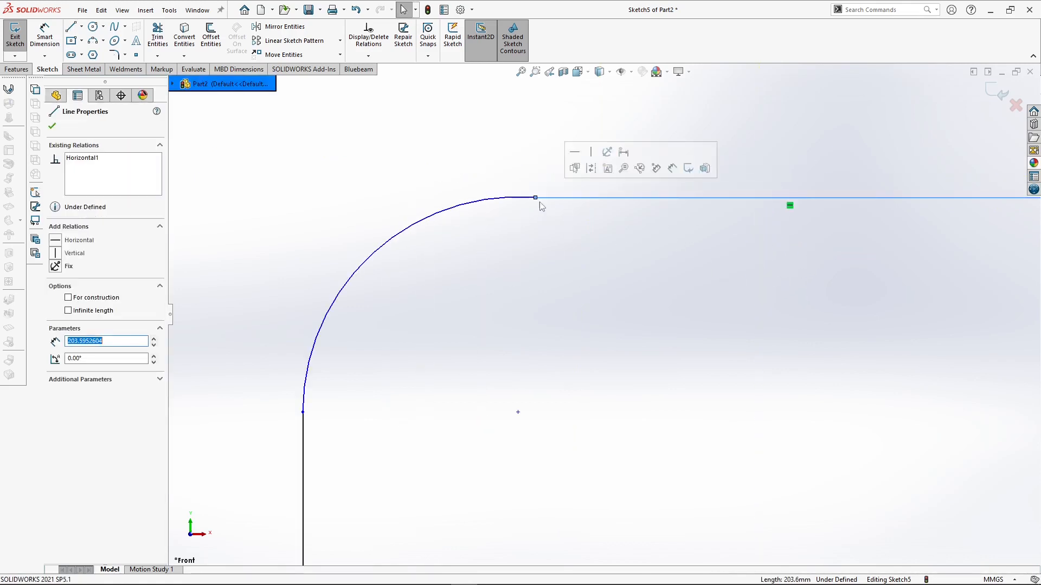
left_click(534, 197, "ctrl")
left_click(557, 150)
left_click(558, 260)
scroll(541, 275, "up", 5)
scroll(567, 338, "up", 5)
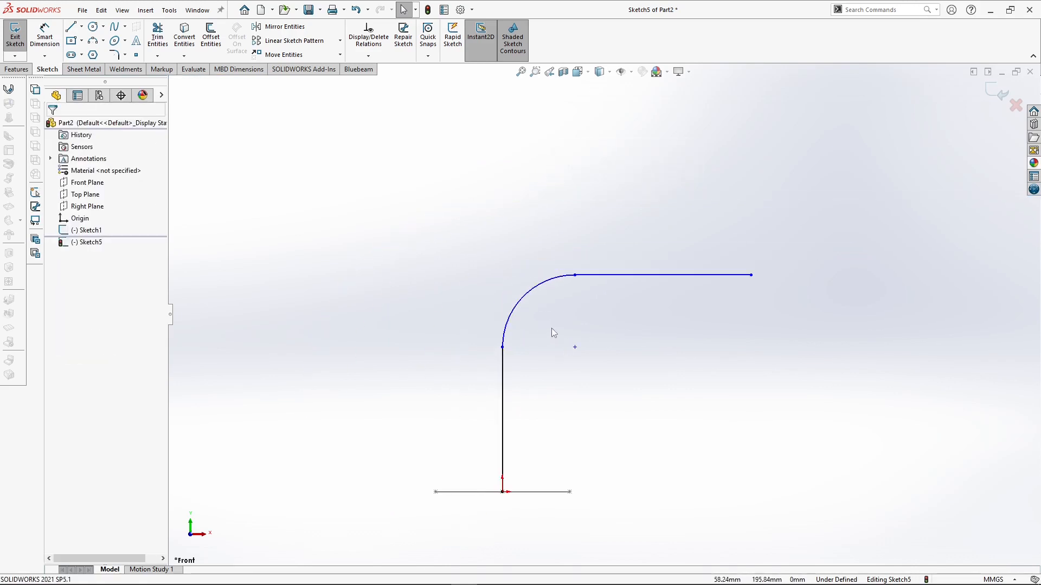
Step: Dimension the horizontal distance from the vertical line to the path's free end as 400 mm
left_click(51, 33)
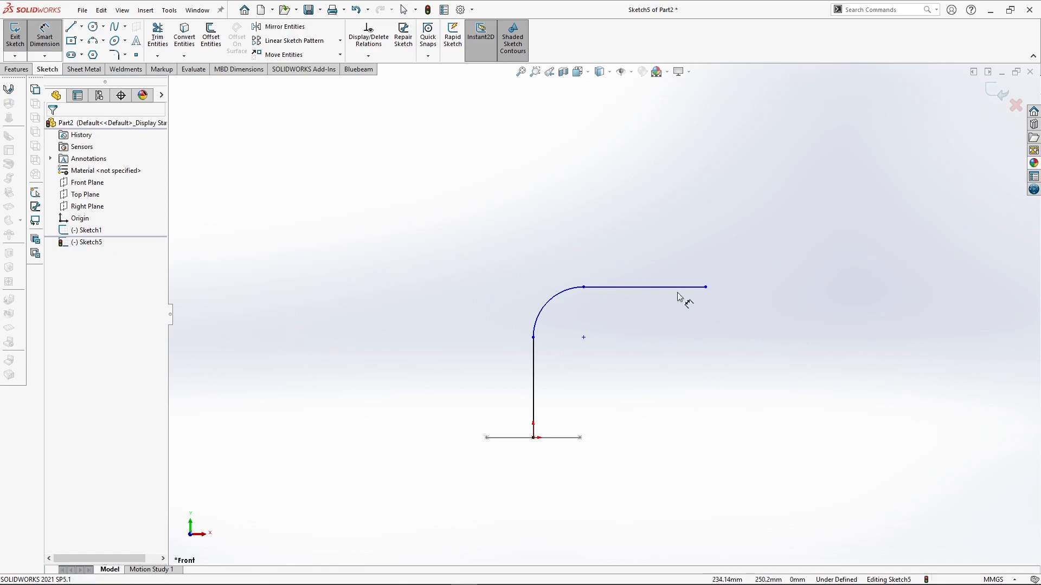
left_click(706, 287)
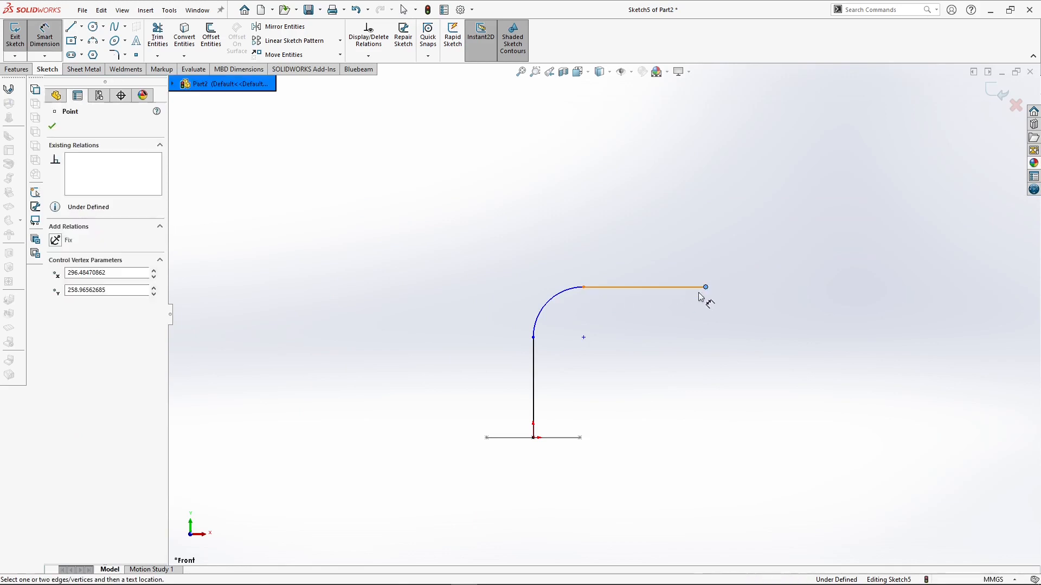
left_click(535, 374)
left_click(614, 192)
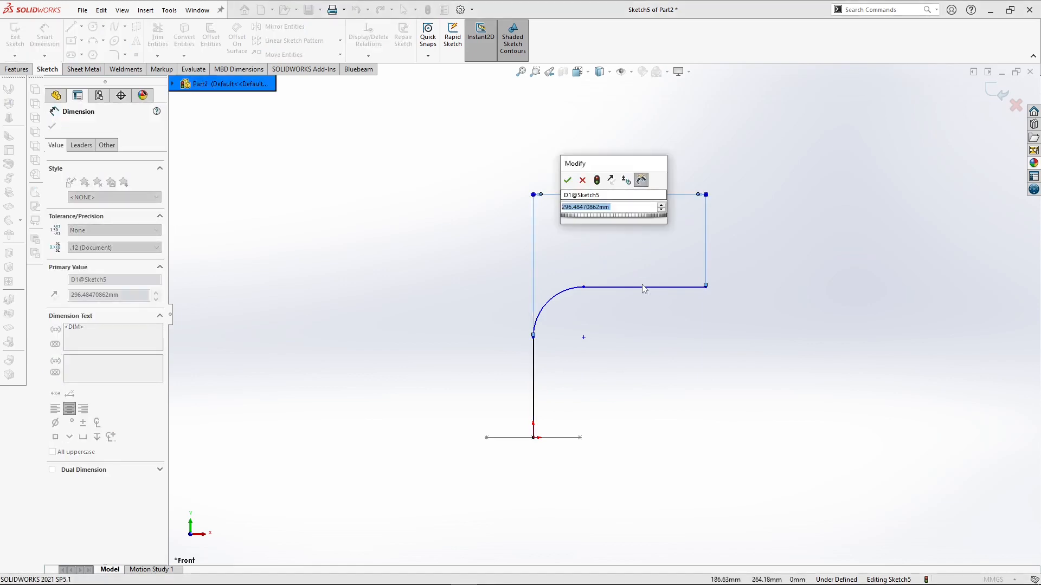
type("400")
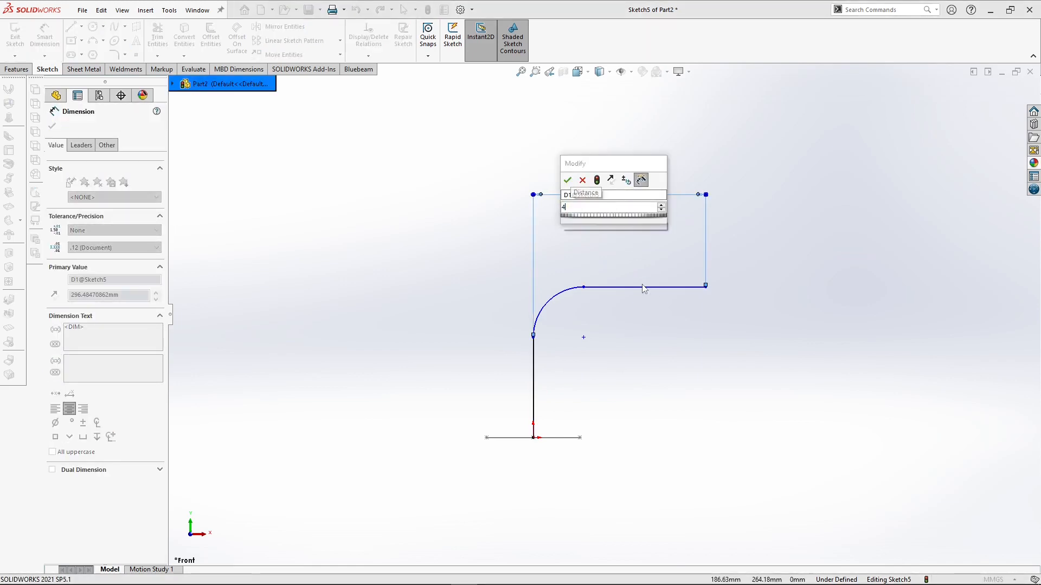
key("Return")
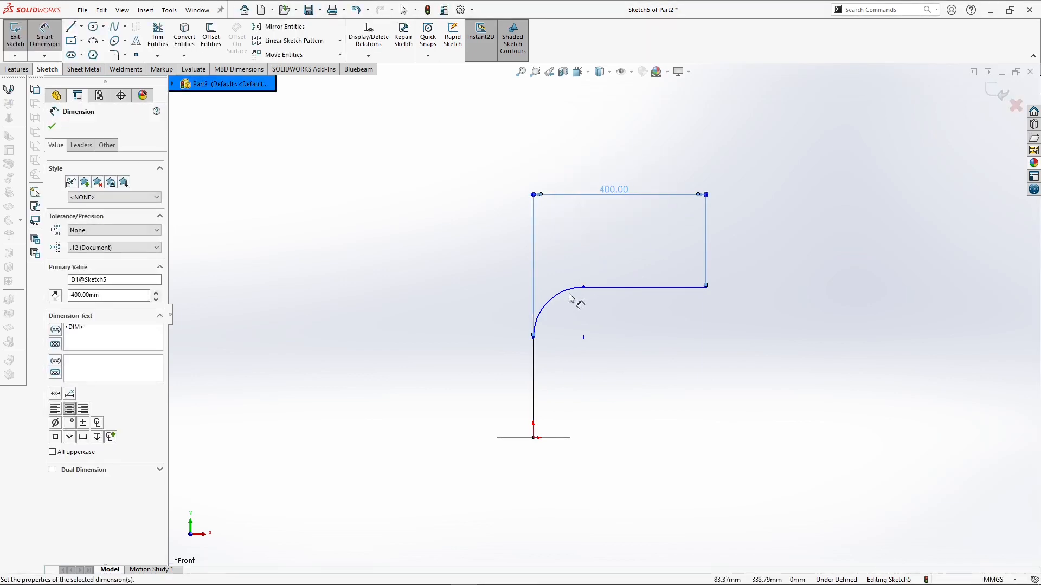
Step: Dimension the height from the origin to the horizontal line as 500 mm
left_click(596, 287)
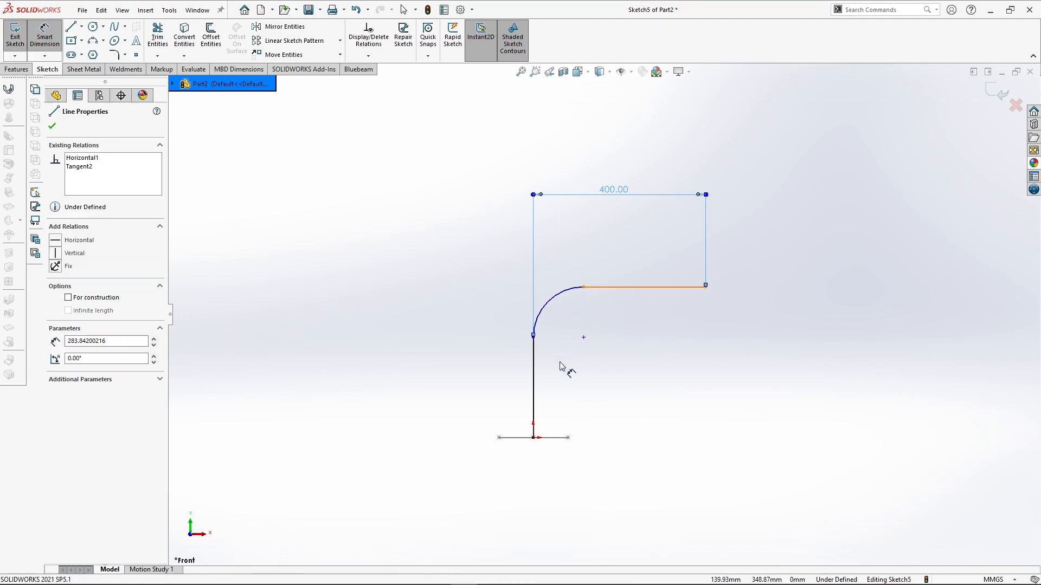
left_click(534, 438)
left_click(512, 423)
type("500")
key("Return")
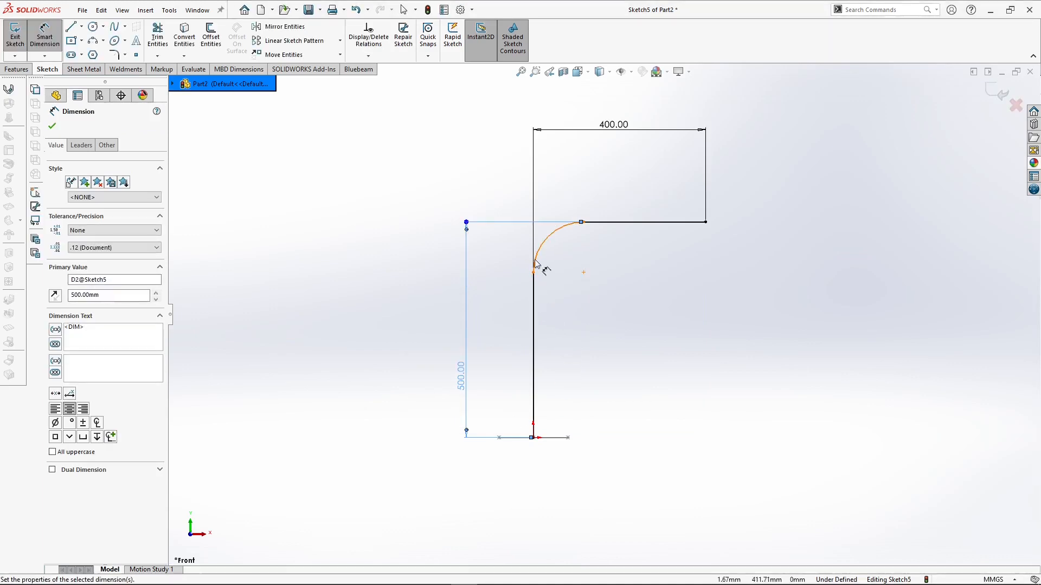
Step: Dimension the path's arc with a radius of 250 mm and exit the sketch
left_click(539, 254)
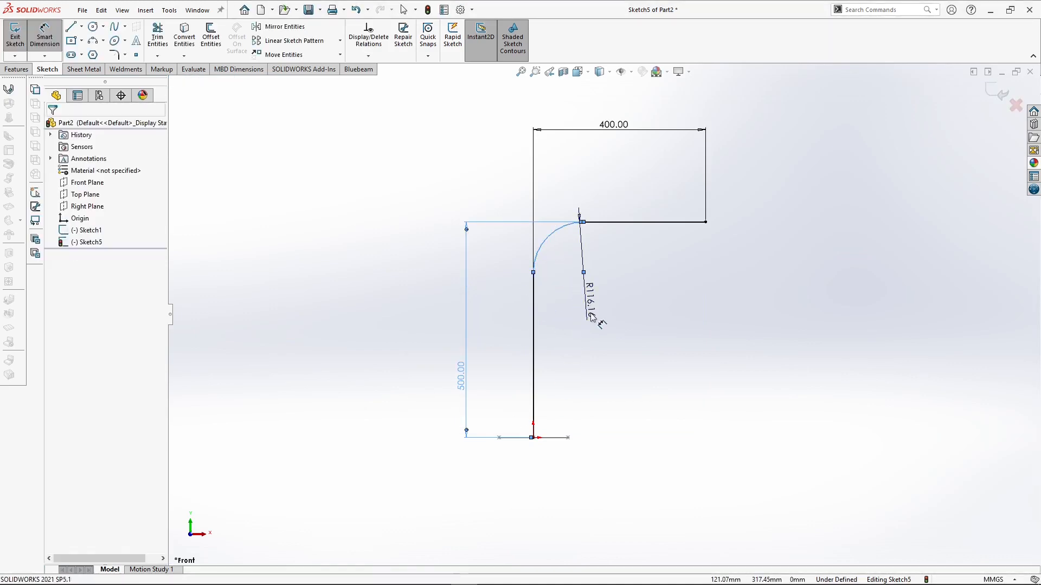
left_click(597, 319)
type("2")
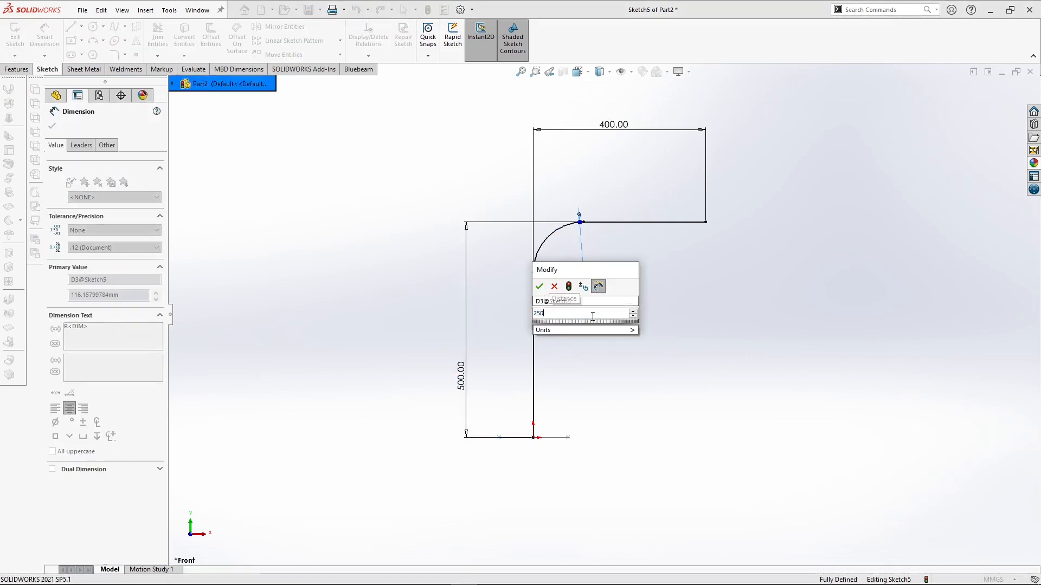
type("50")
key("Return")
left_click(996, 98)
Step: Start a Swept Boss/Base with the ellipse as the profile and the bent line-and-arc sketch as the path
mouse_move(566, 263)
middle_mouse_down()
mouse_move(529, 398)
mouse_move(581, 386)
mouse_move(583, 365)
middle_mouse_up()
left_click(457, 279)
left_click(106, 26)
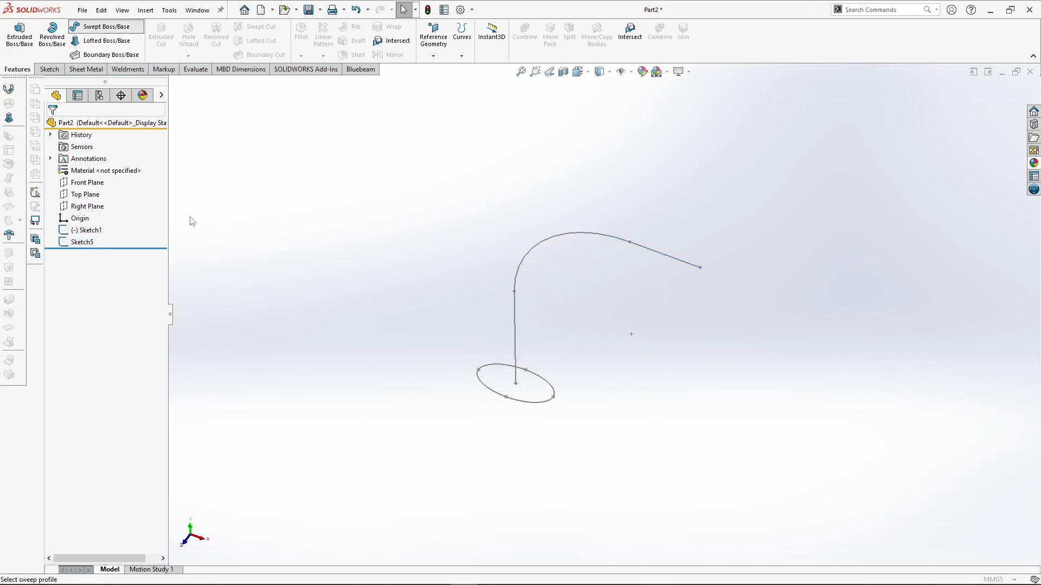
left_click(499, 398)
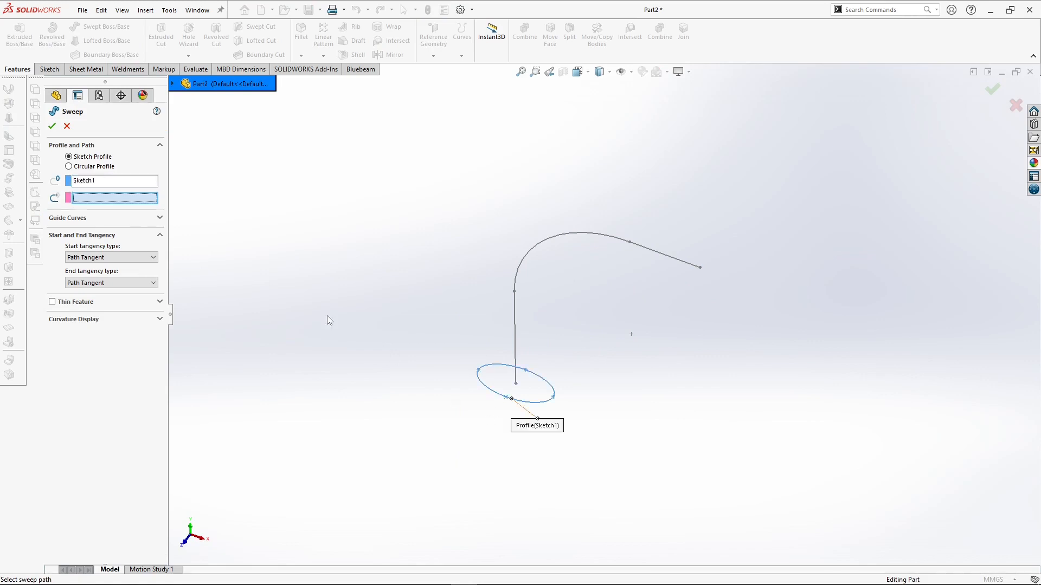
left_click(514, 324)
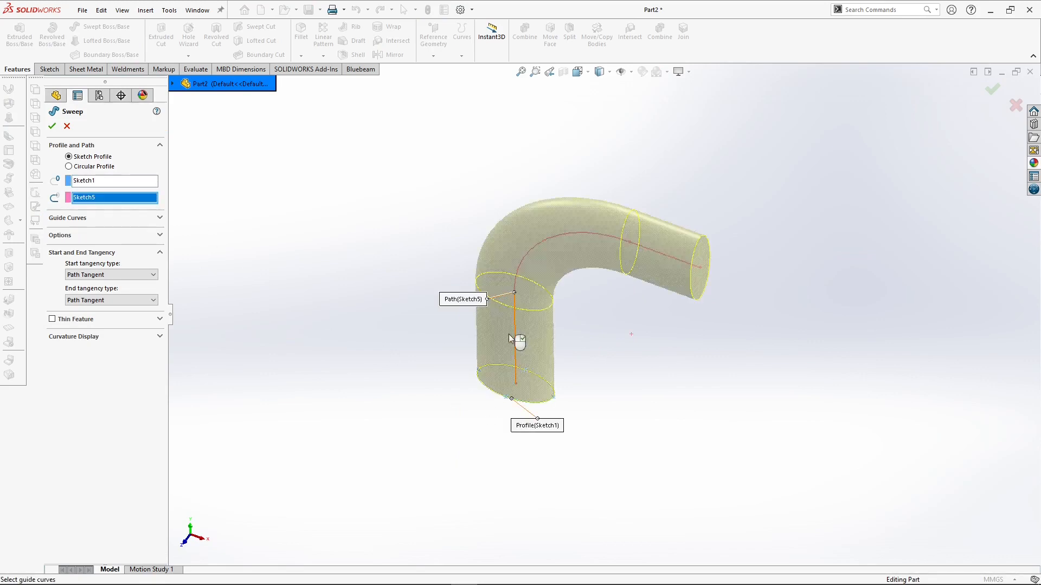
Step: Review the sweep's guide-curve settings and its profile orientation choices, Follow Path and Keep Normal Constant
left_click(146, 219)
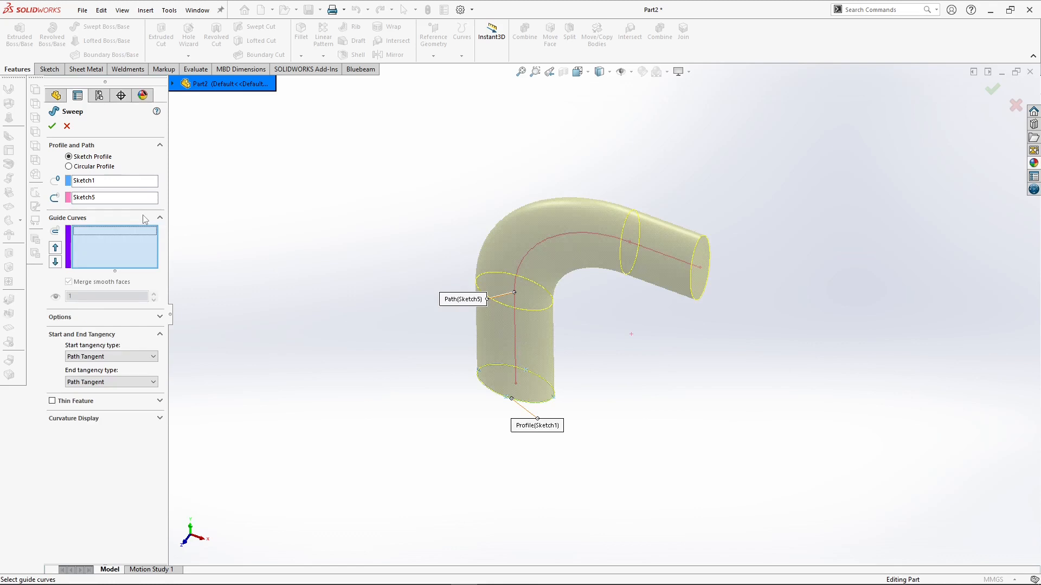
left_click(146, 219)
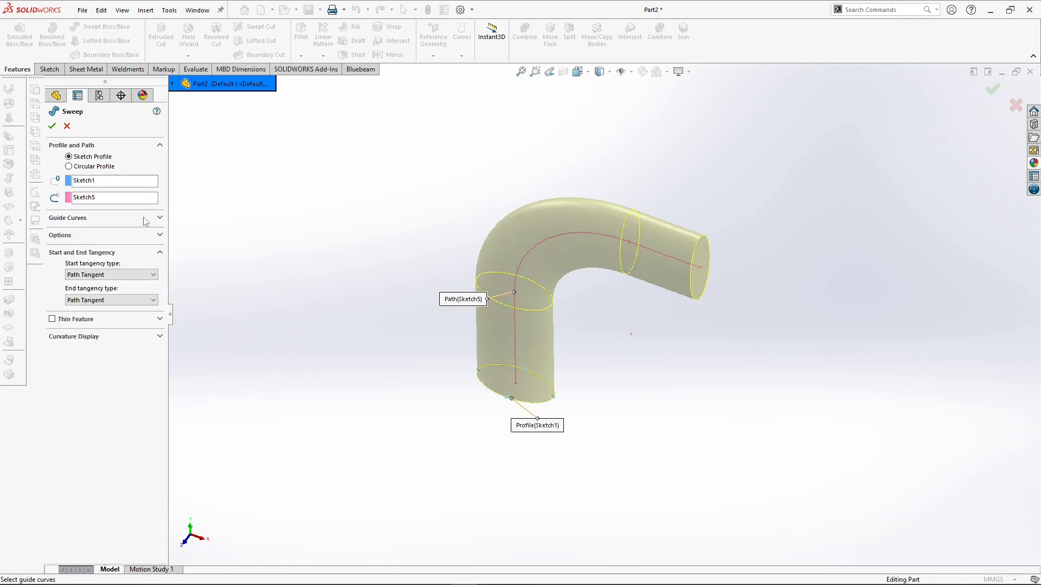
left_click(136, 237)
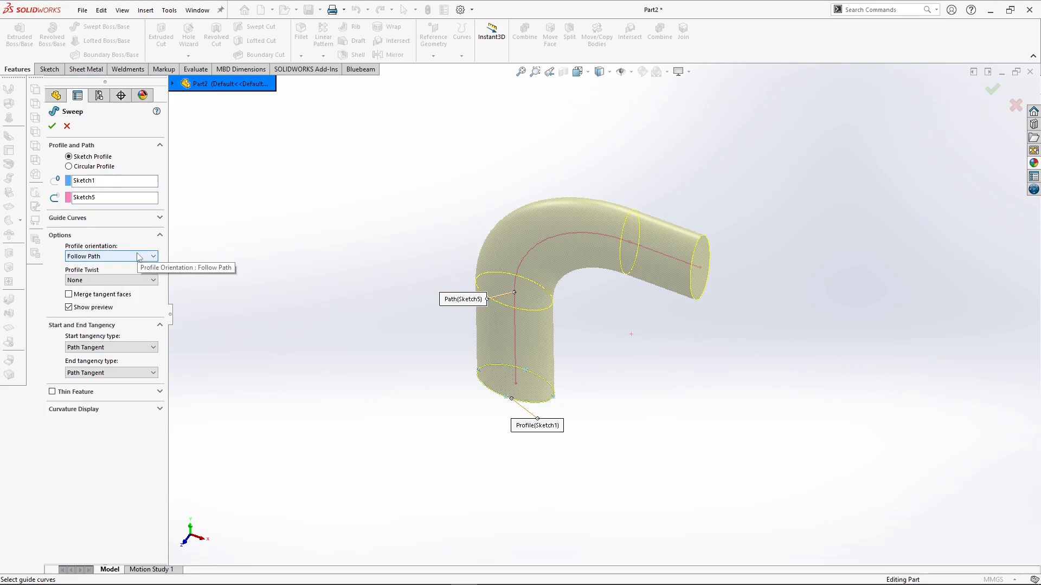
left_click(140, 257)
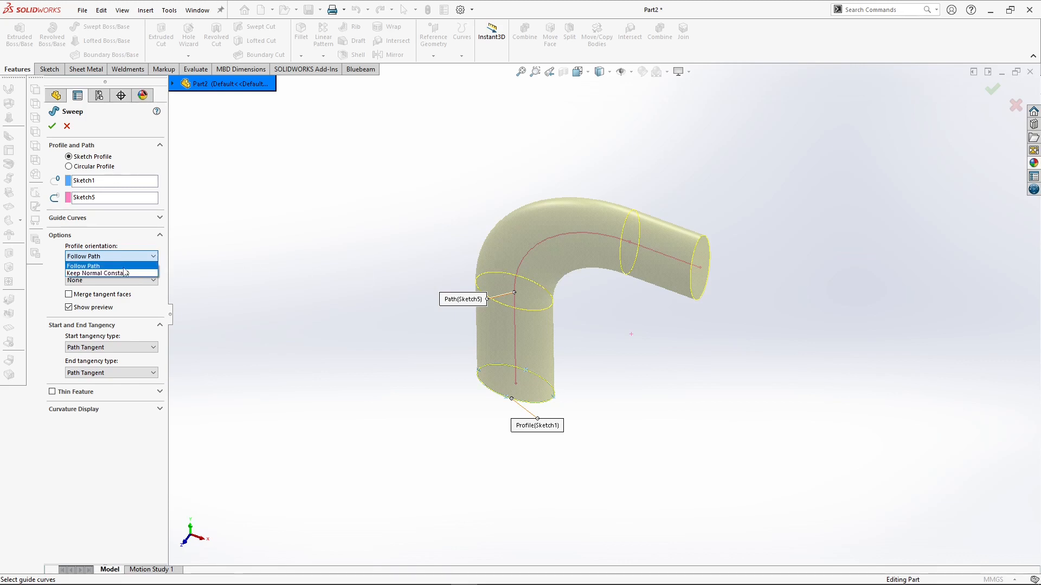
scroll(523, 331, "down", 3)
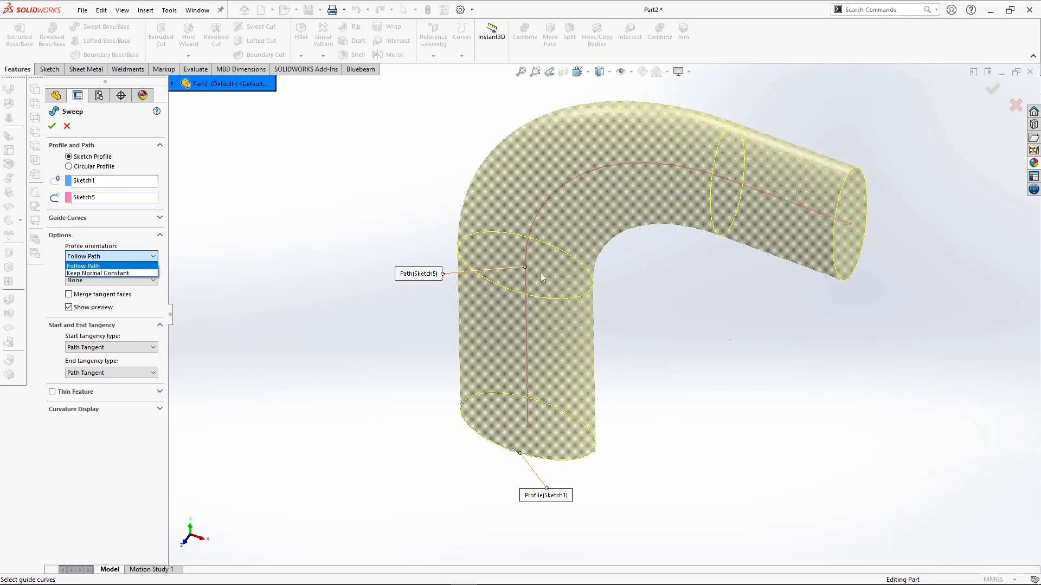
Step: Turn on the mesh preview for the sweep, set its density to 8 and inspect the mesh along the bend
left_click(147, 410)
left_click(152, 409)
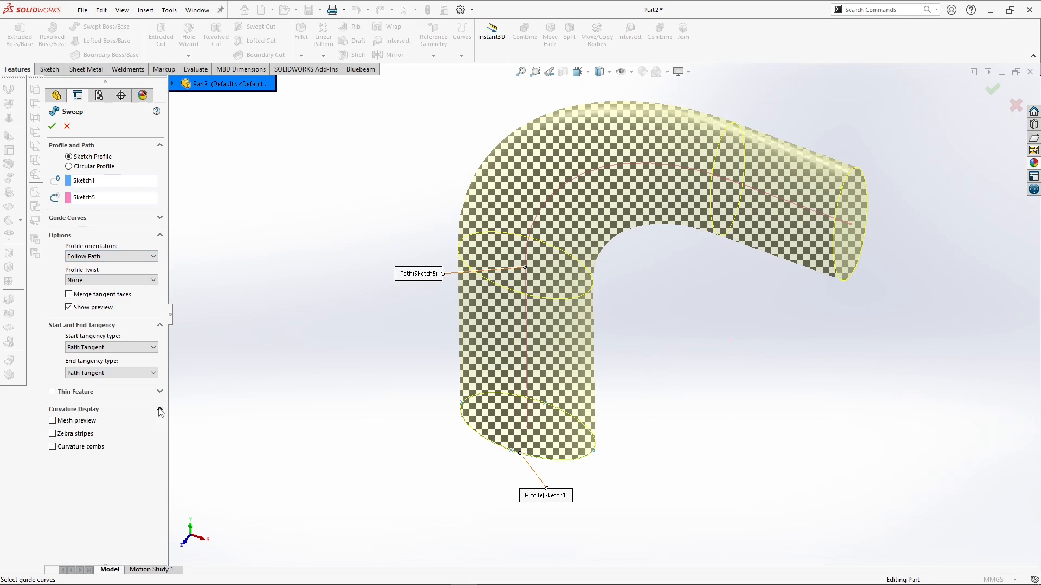
left_click(53, 420)
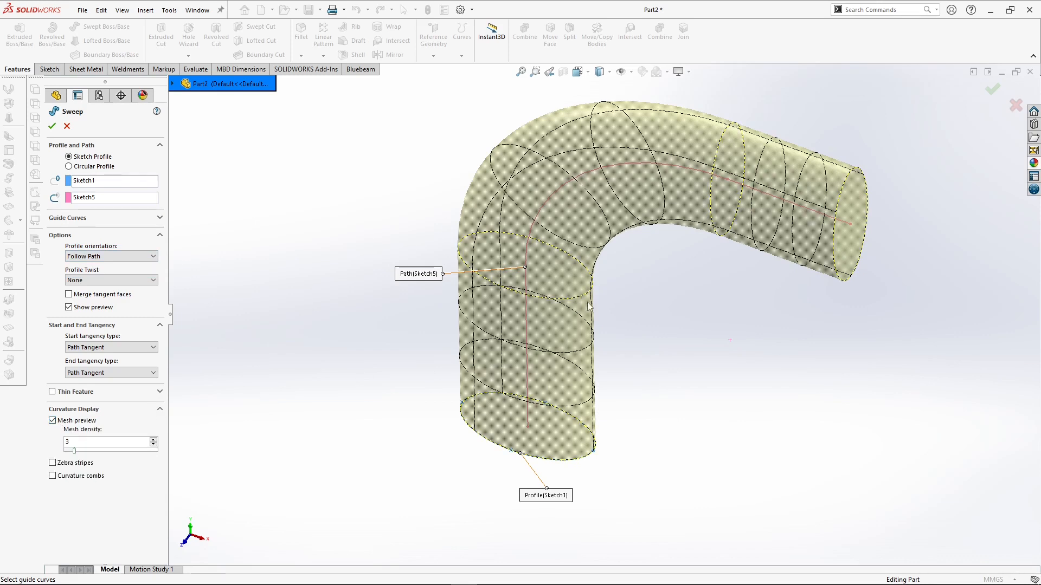
scroll(624, 271, "down", 2)
left_click_drag(75, 454, 103, 454)
middle_click_drag(331, 386, 333, 278)
scroll(369, 344, "up", 2)
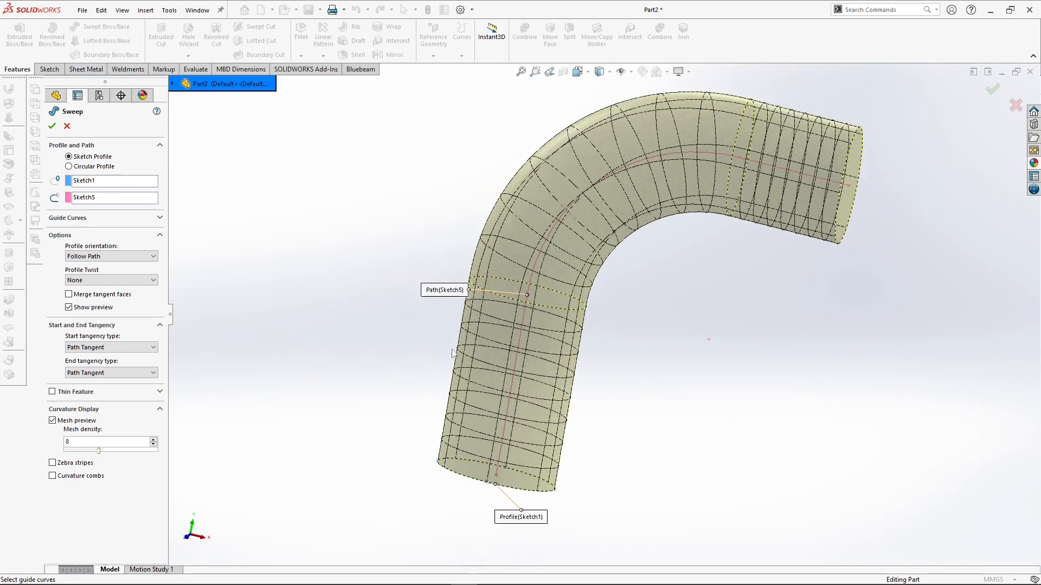
middle_click_drag(751, 188, 743, 221)
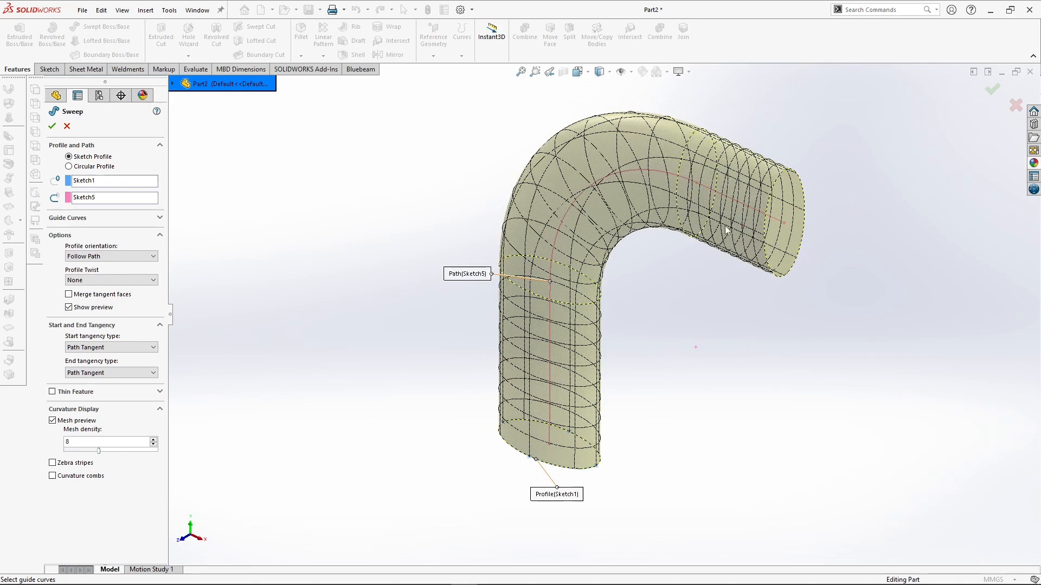
Step: Try the Keep Normal Constant profile orientation on the sweep and cancel the feature
left_click(122, 259)
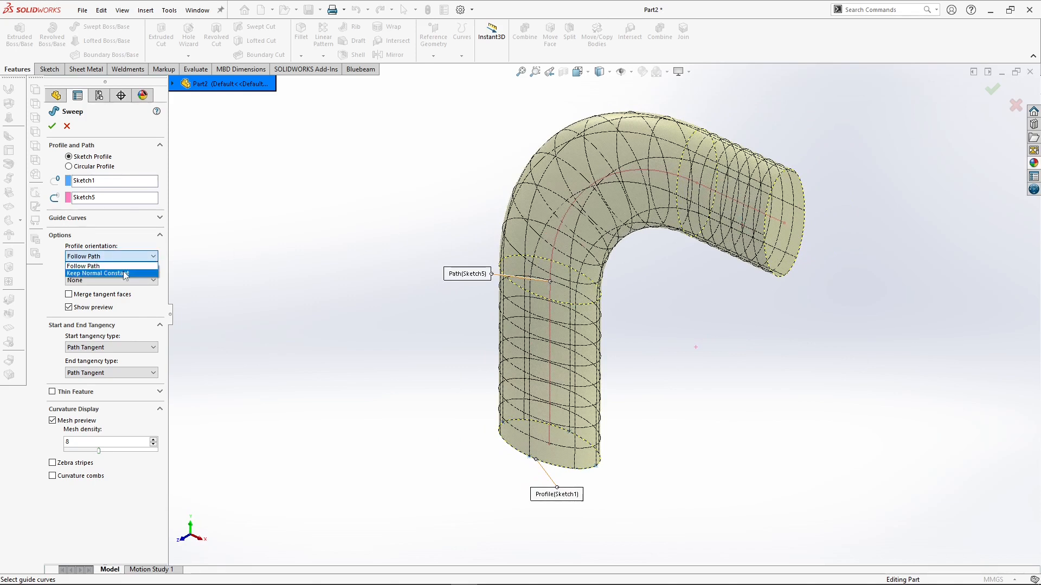
left_click(126, 274)
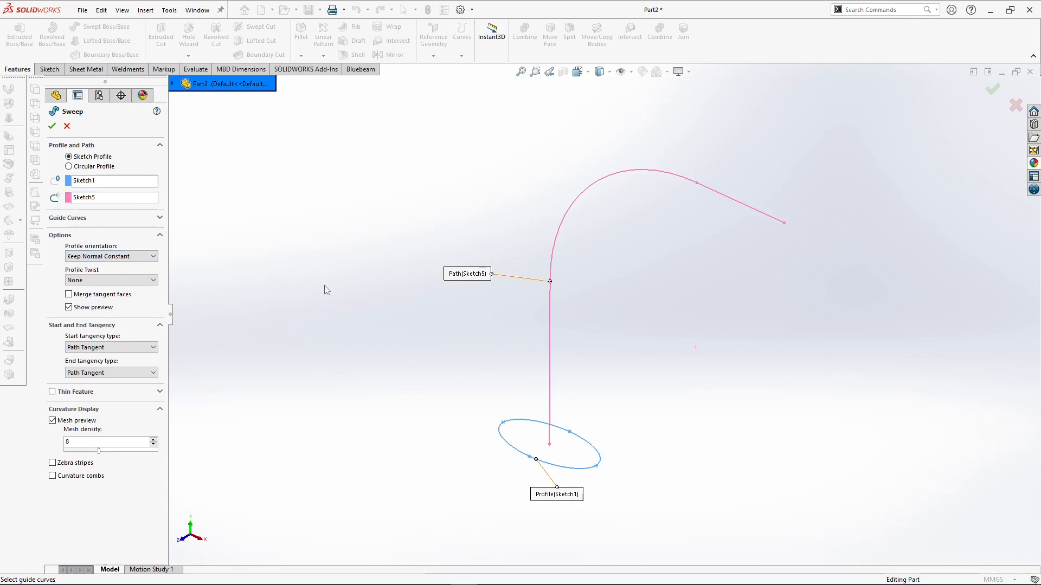
middle_click_drag(360, 342, 379, 321)
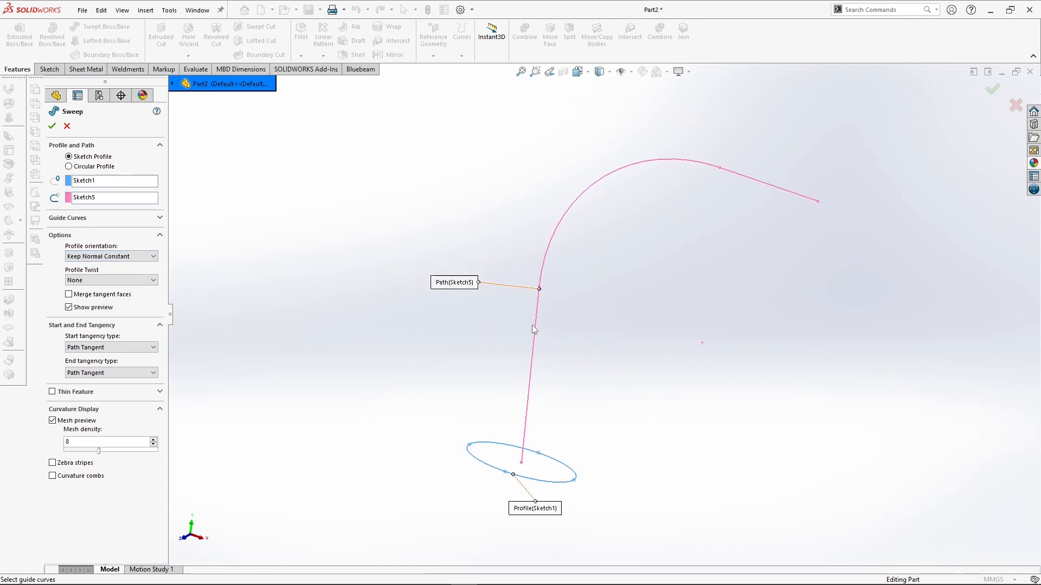
scroll(602, 312, "up", 2)
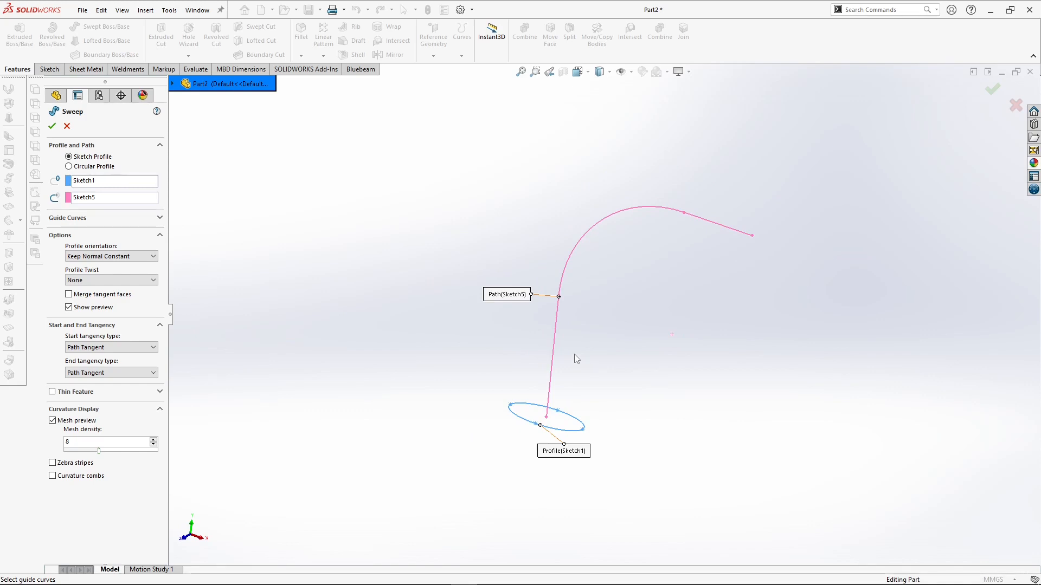
scroll(545, 418, "down", 1)
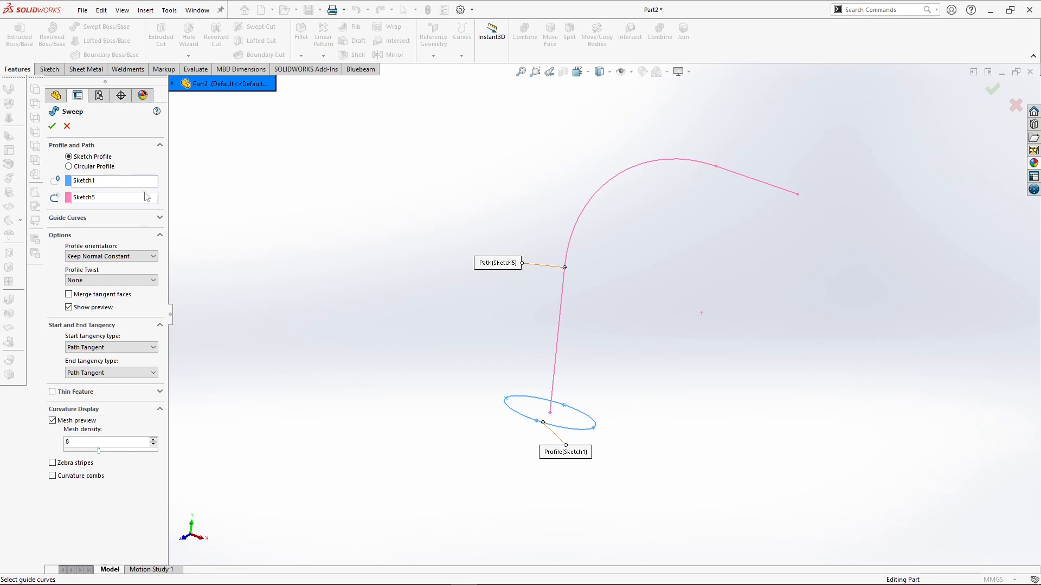
left_click(67, 126)
Step: Edit the path sketch in front view and delete the Horizontal relation from its upper line
scroll(533, 274, "up", 3)
left_click(84, 243)
left_click(90, 210)
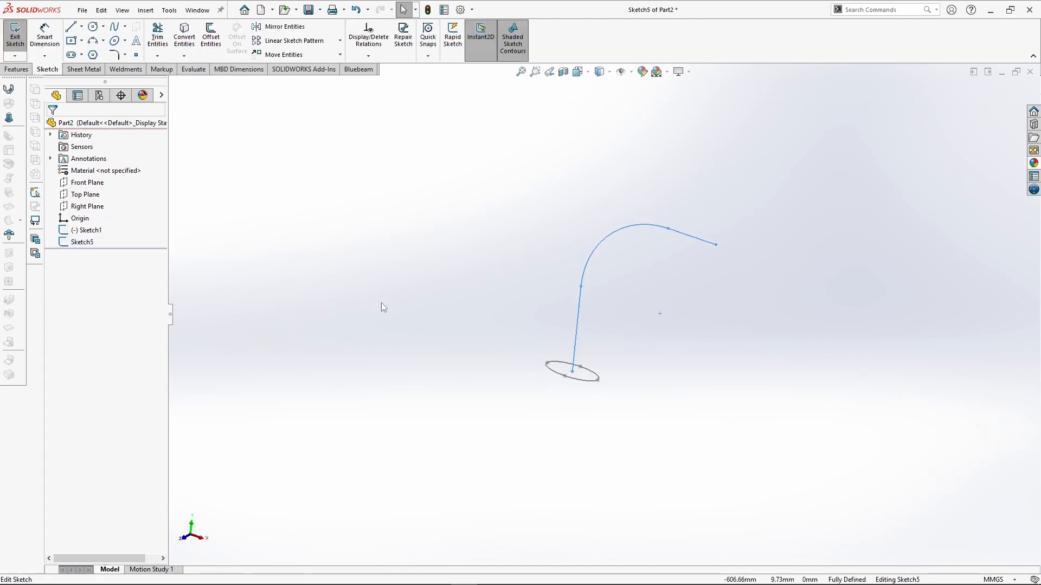
key("space")
left_click(465, 425)
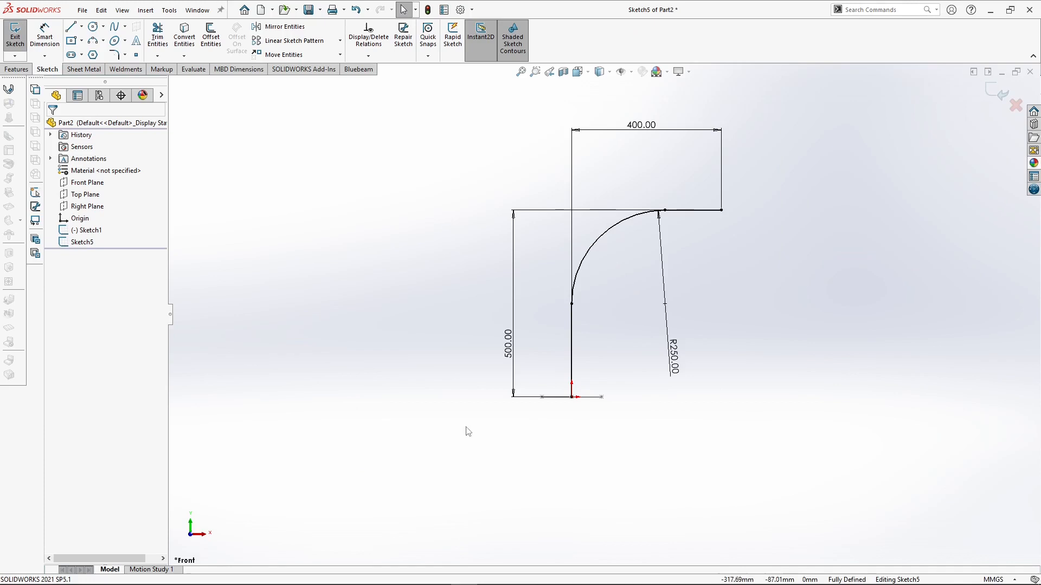
scroll(684, 225, "down", 3)
left_click(683, 216)
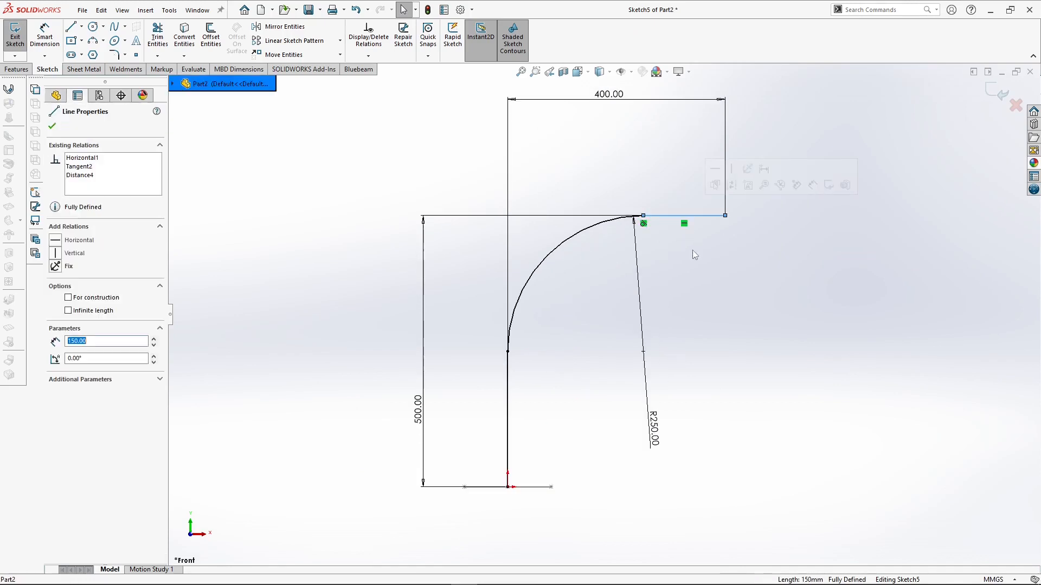
left_click(685, 224)
key("Delete")
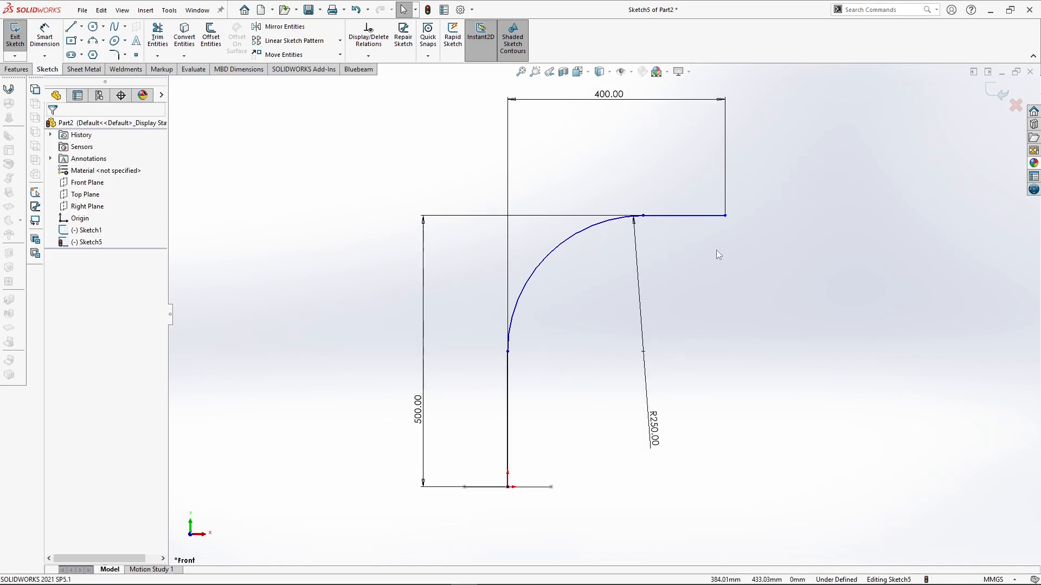
Step: Tilt the upper line upward, dimension its angle to the vertical line as 135° and exit the sketch
left_click_drag(724, 217, 681, 128)
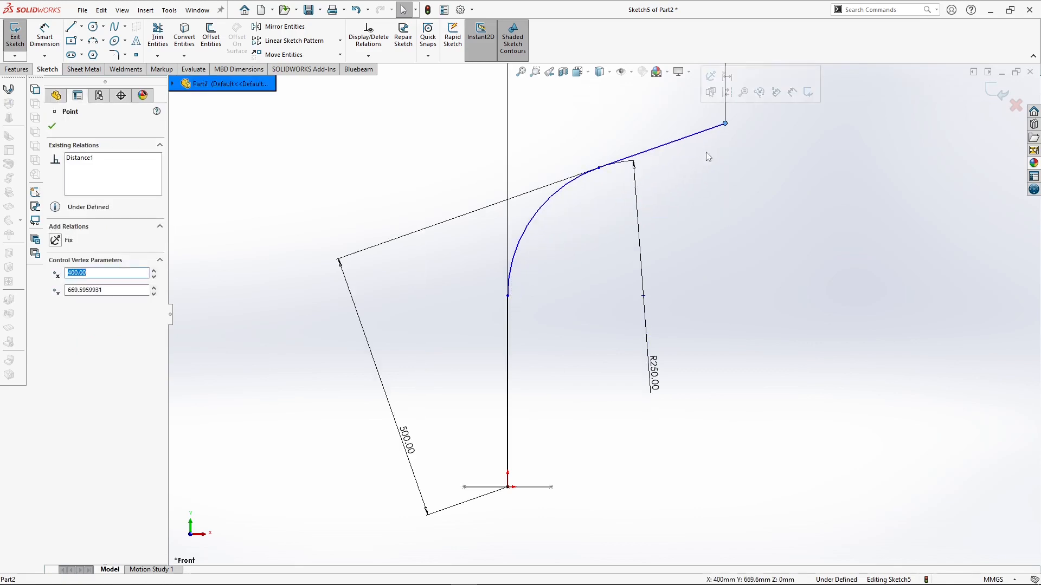
left_click(45, 37)
left_click(655, 149)
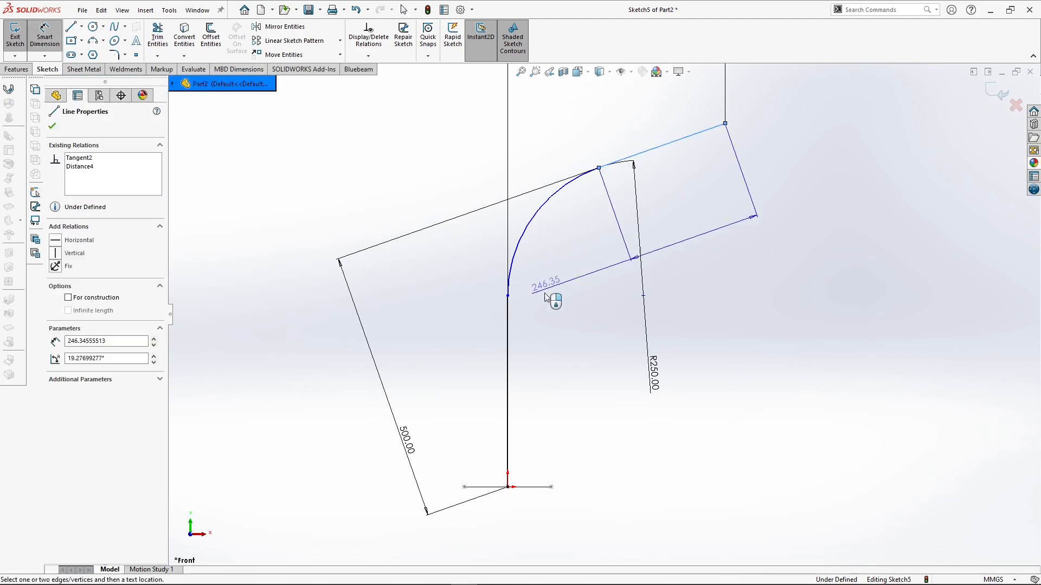
left_click(508, 339)
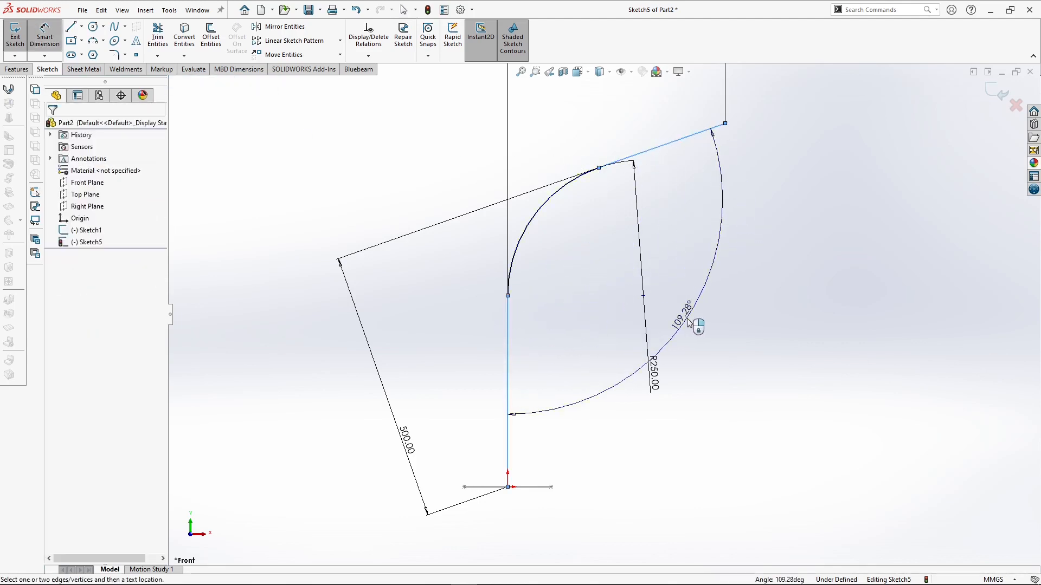
left_click(719, 356)
type("135")
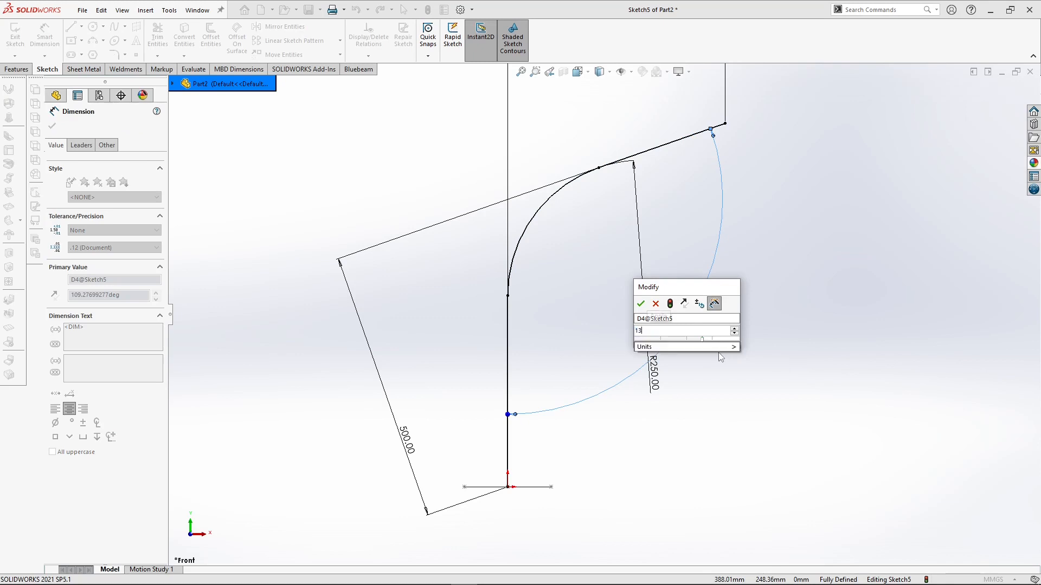
key("Return")
scroll(621, 312, "up", 5)
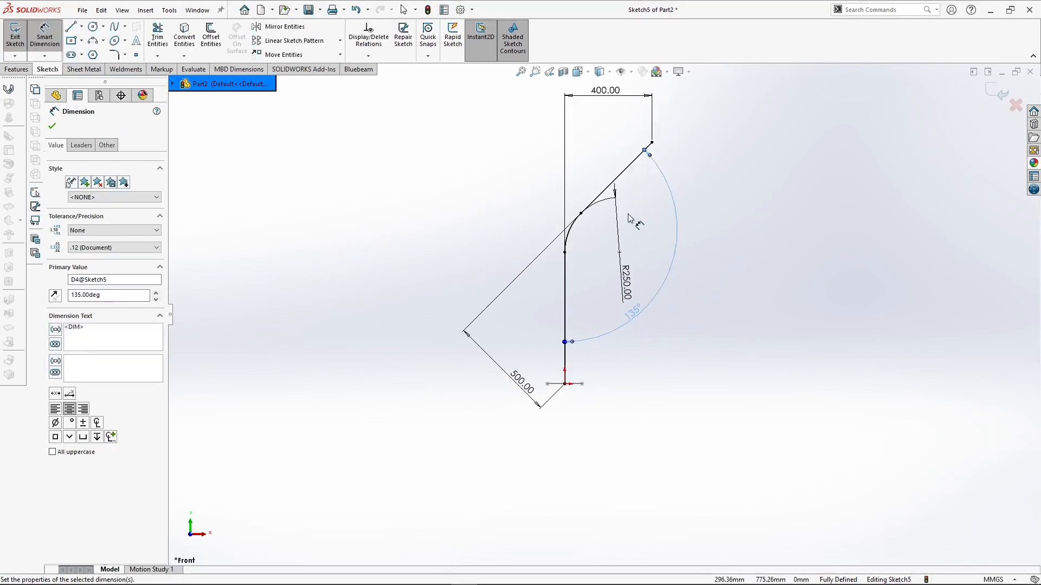
scroll(633, 217, "down", 1)
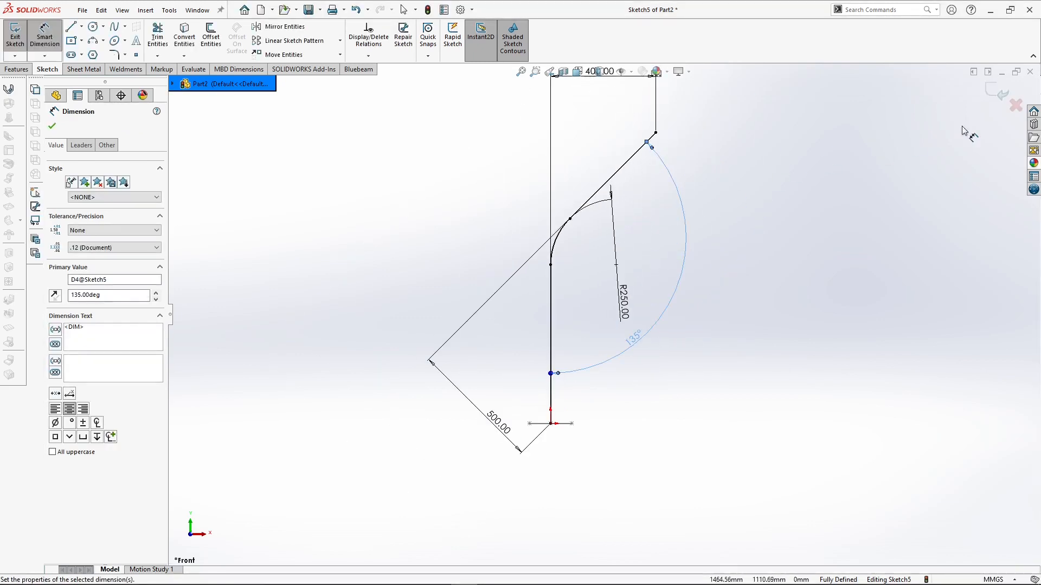
left_click(997, 92)
Step: Start a Swept Boss/Base with the ellipse as the profile and the edited bent sketch as the path
mouse_move(626, 226)
middle_mouse_down()
mouse_move(556, 284)
mouse_move(594, 337)
mouse_move(602, 255)
mouse_move(557, 239)
mouse_move(581, 219)
middle_mouse_up()
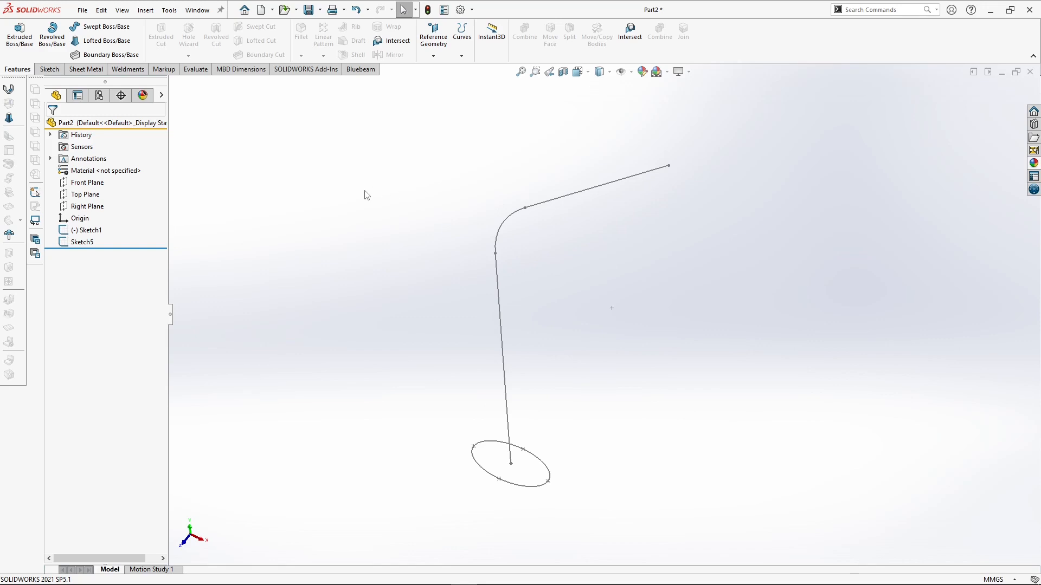
left_click(105, 27)
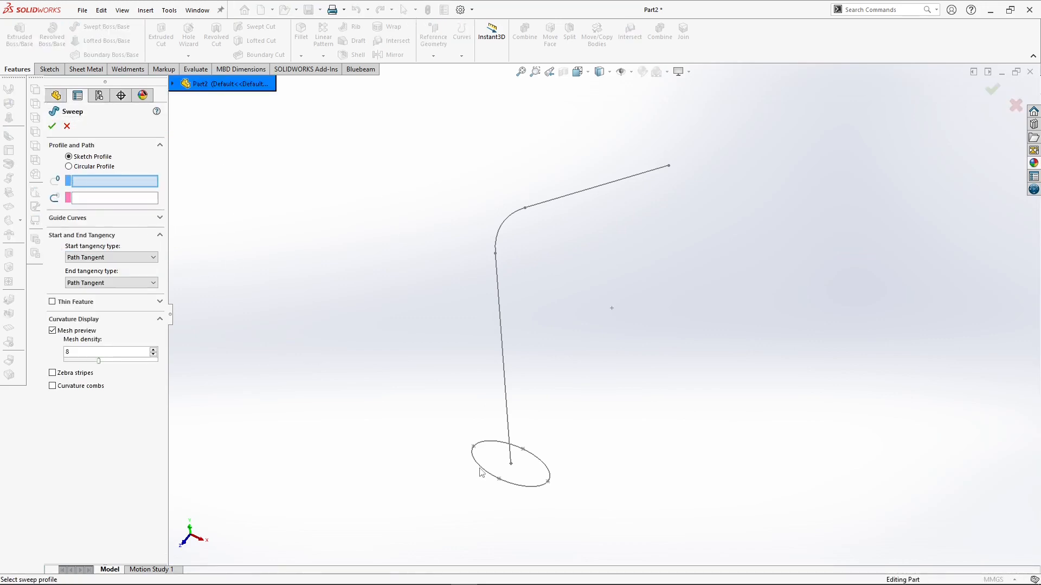
left_click(494, 474)
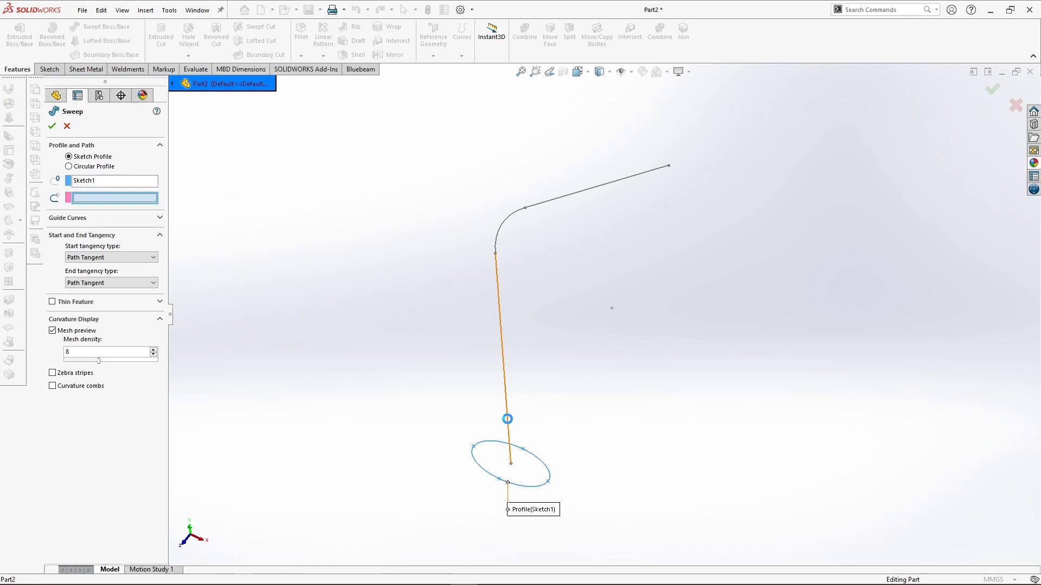
left_click(509, 422)
mouse_move(563, 265)
middle_mouse_down()
mouse_move(609, 205)
mouse_move(575, 239)
middle_mouse_up()
left_click(119, 275)
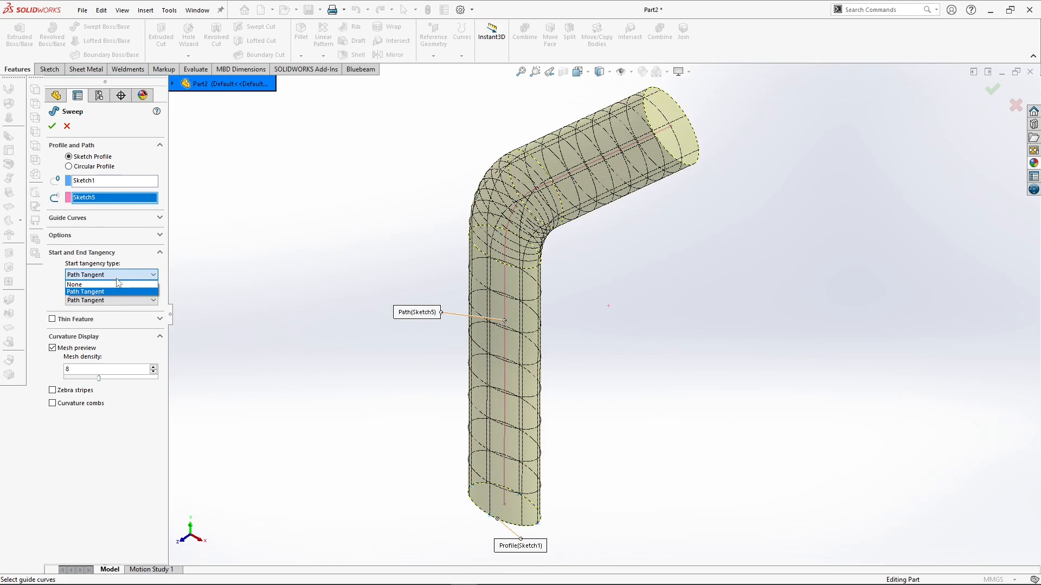
left_click(121, 276)
left_click(126, 275)
left_click(126, 276)
Step: Set the sweep's profile orientation to Keep Normal Constant
left_click(119, 234)
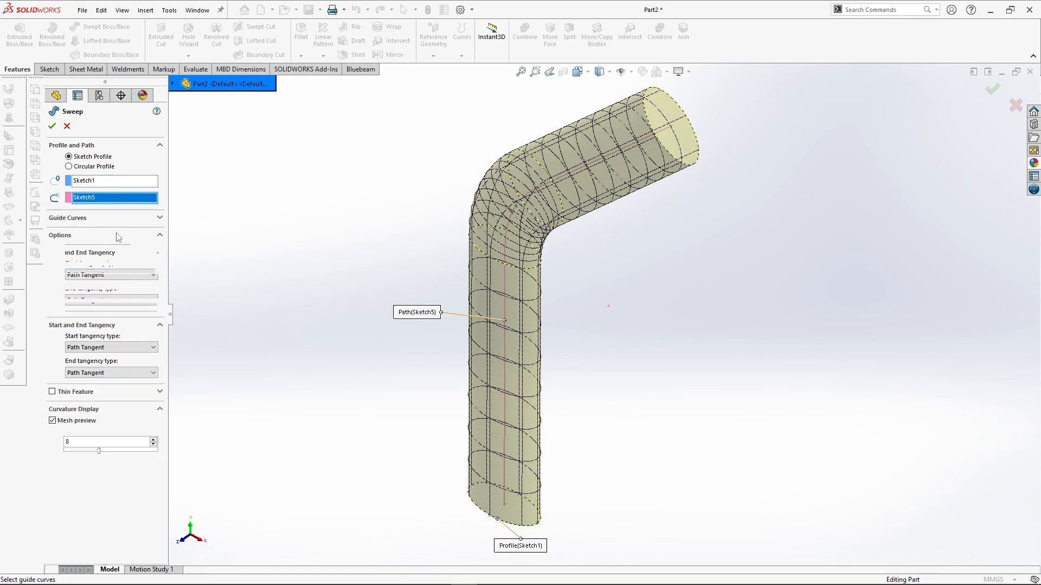
left_click(101, 258)
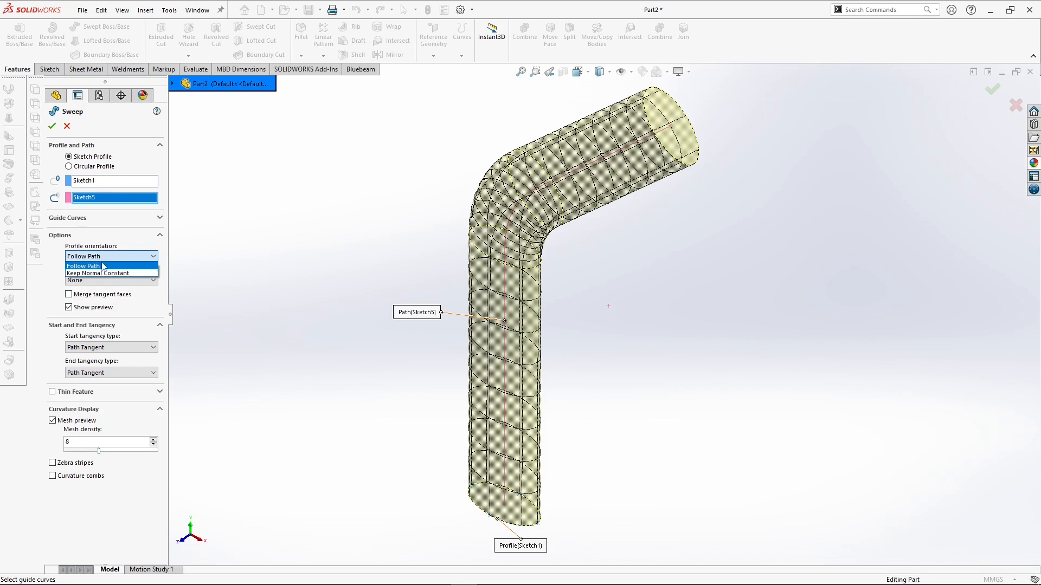
left_click(104, 274)
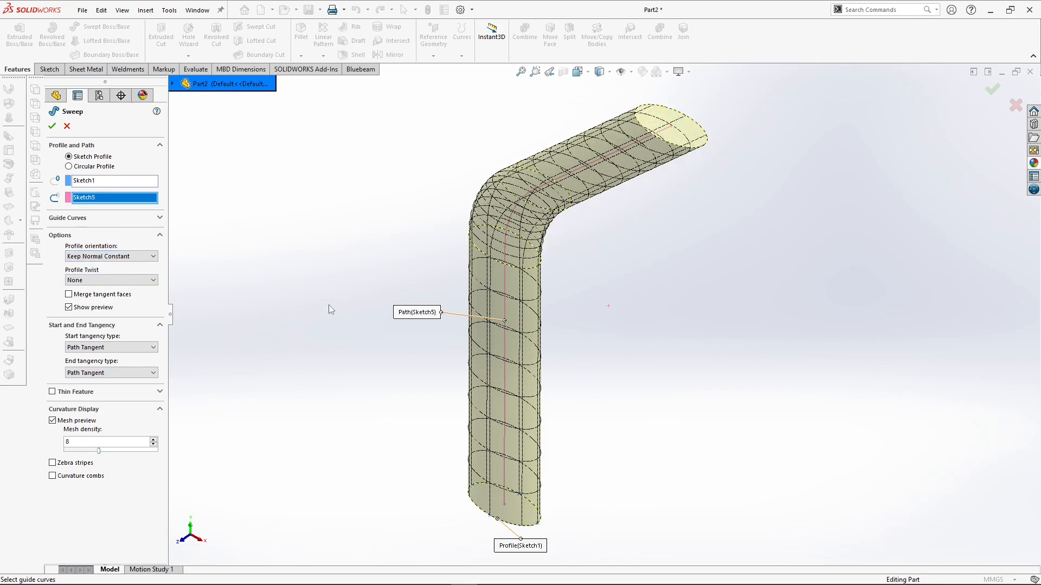
Step: Examine from several angles how the mesh sections are oriented along the bend and upper leg of the sweep preview
middle_click_drag(473, 407, 493, 336)
scroll(513, 372, "up", 4)
scroll(560, 413, "down", 3)
middle_click_drag(560, 414, 508, 391)
scroll(508, 391, "up", 5)
scroll(648, 307, "down", 6)
scroll(618, 340, "up", 4)
scroll(620, 229, "down", 5)
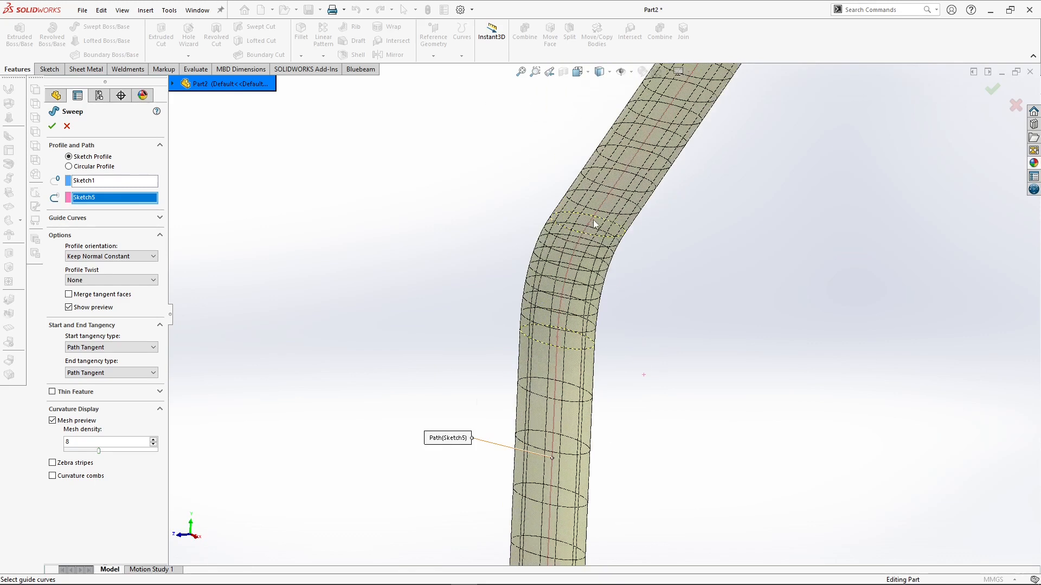
scroll(555, 283, "up", 5)
scroll(577, 434, "down", 2)
scroll(647, 368, "up", 3)
scroll(649, 246, "down", 3)
mouse_move(649, 246)
middle_mouse_down()
mouse_move(476, 302)
mouse_move(651, 240)
mouse_move(557, 261)
middle_mouse_up()
Step: Compare the Follow Path and Keep Normal Constant orientations in the preview, finishing with Follow Path selected
left_click(125, 257)
left_click(123, 266)
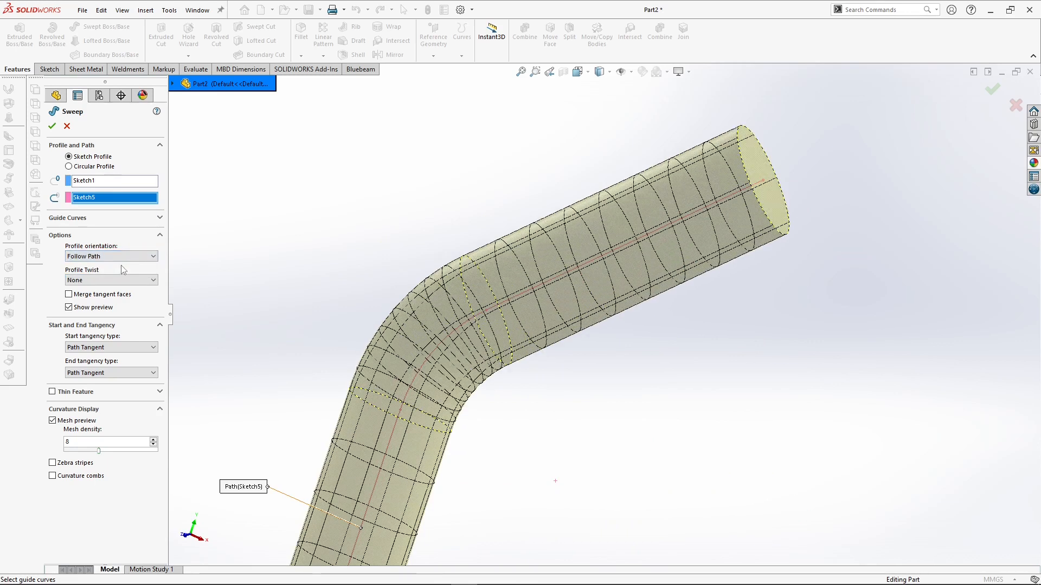
left_click(121, 257)
left_click(120, 273)
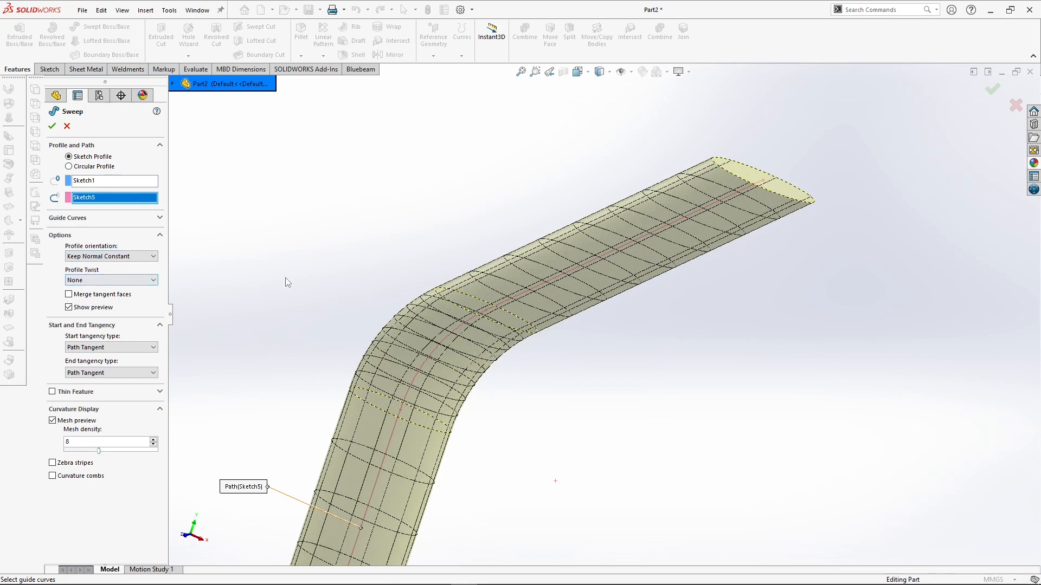
left_click(122, 256)
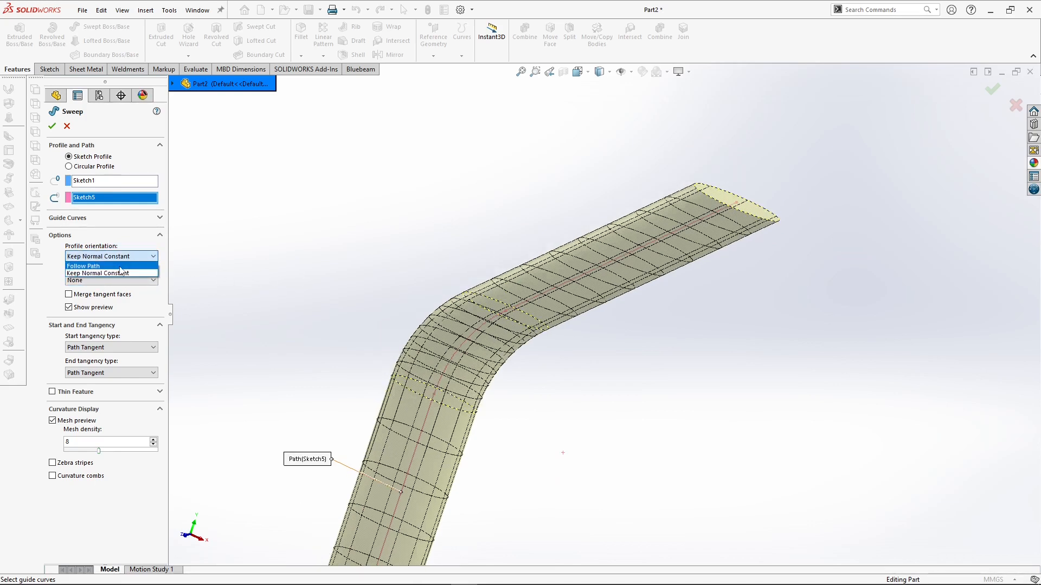
left_click(108, 266)
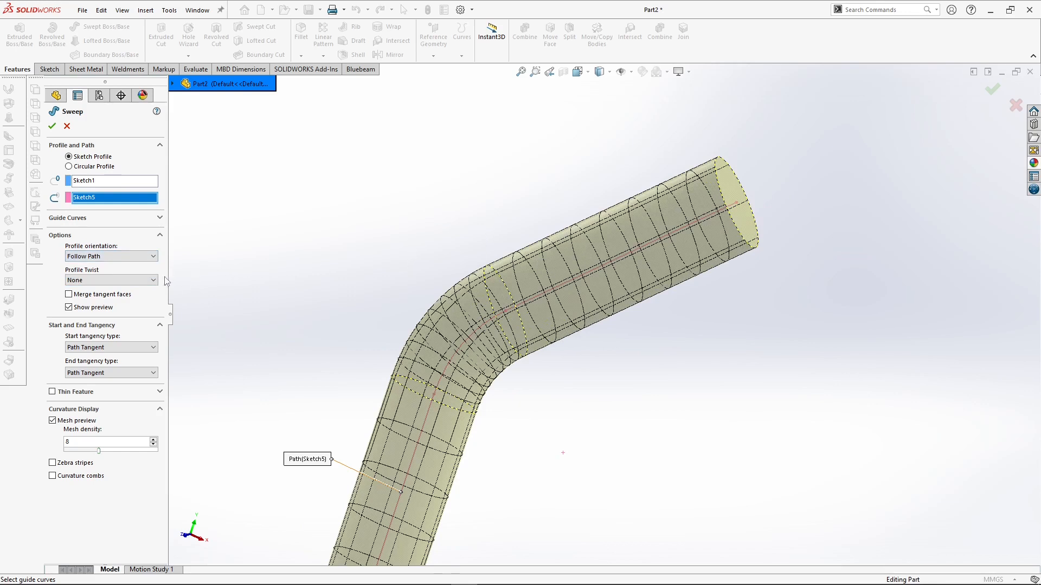
Step: Set the profile twist to Specify Twist Value, enter 360 degrees for Direction 1 and inspect the twisted preview
left_click(144, 281)
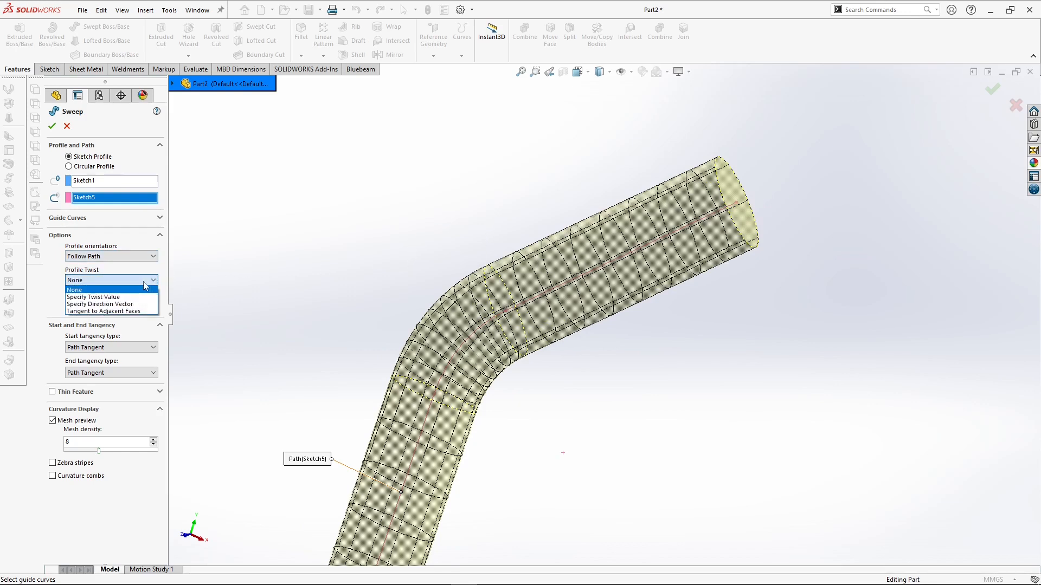
left_click(134, 297)
scroll(347, 298, "up", 3)
middle_click_drag(476, 290, 545, 275)
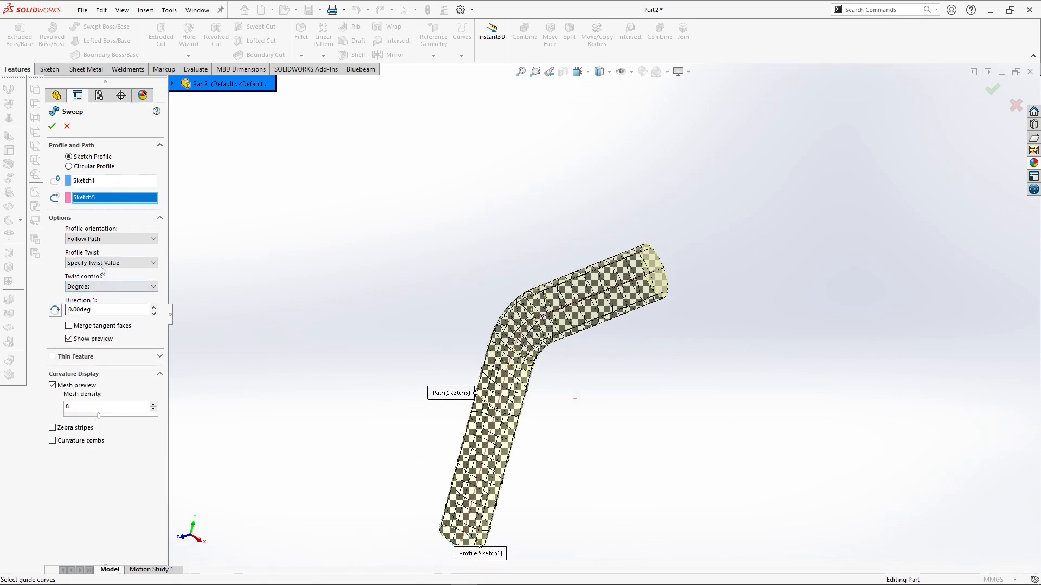
left_click(105, 310)
type("360")
key("Return")
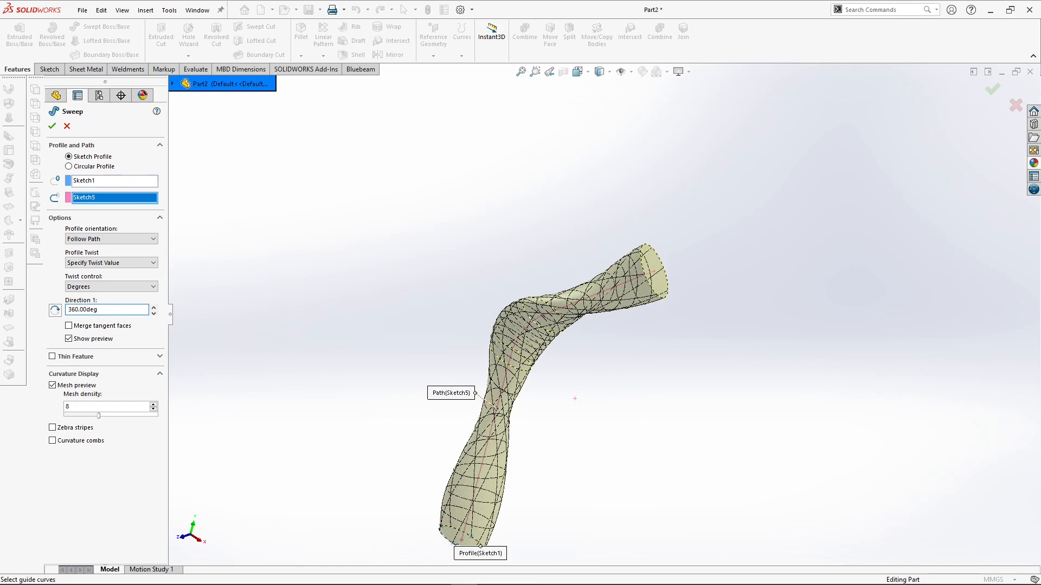
middle_click_drag(392, 293, 320, 356)
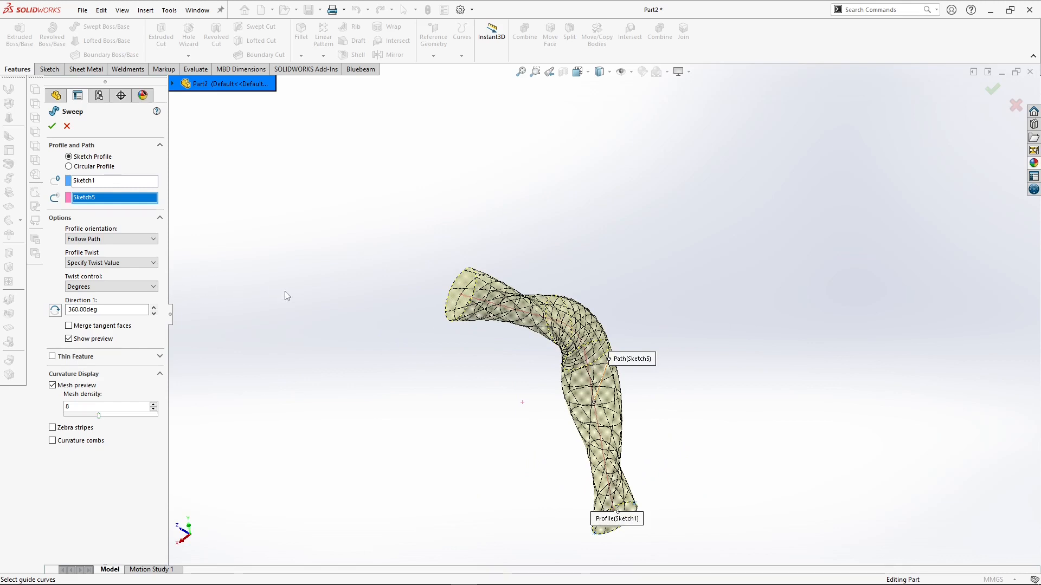
Step: Set the twisted sweep's profile orientation to Keep Normal Constant, inspect the bend and turn off the mesh preview
left_click(148, 240)
left_click(136, 257)
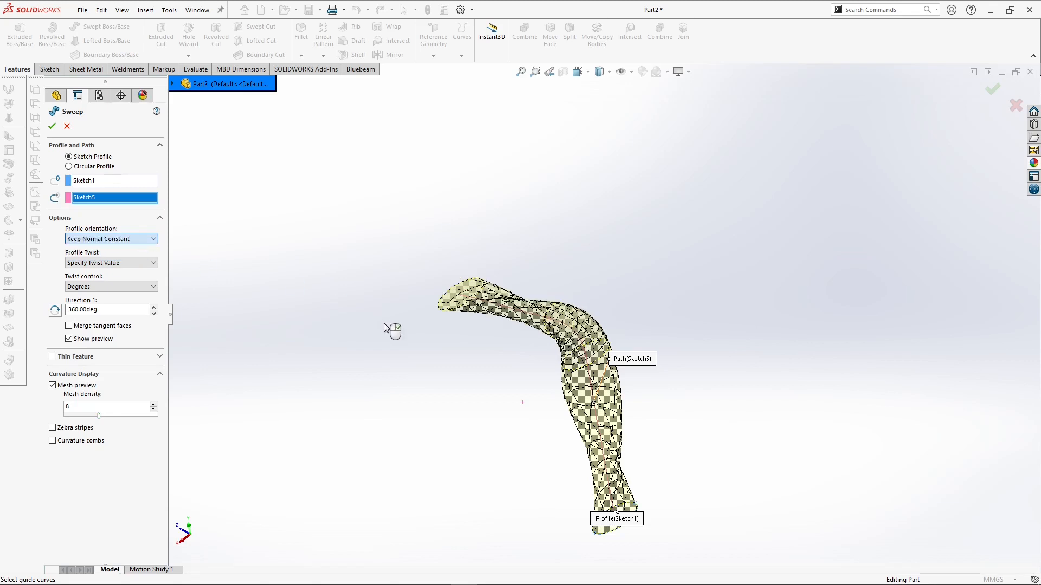
middle_click_drag(472, 348, 386, 344)
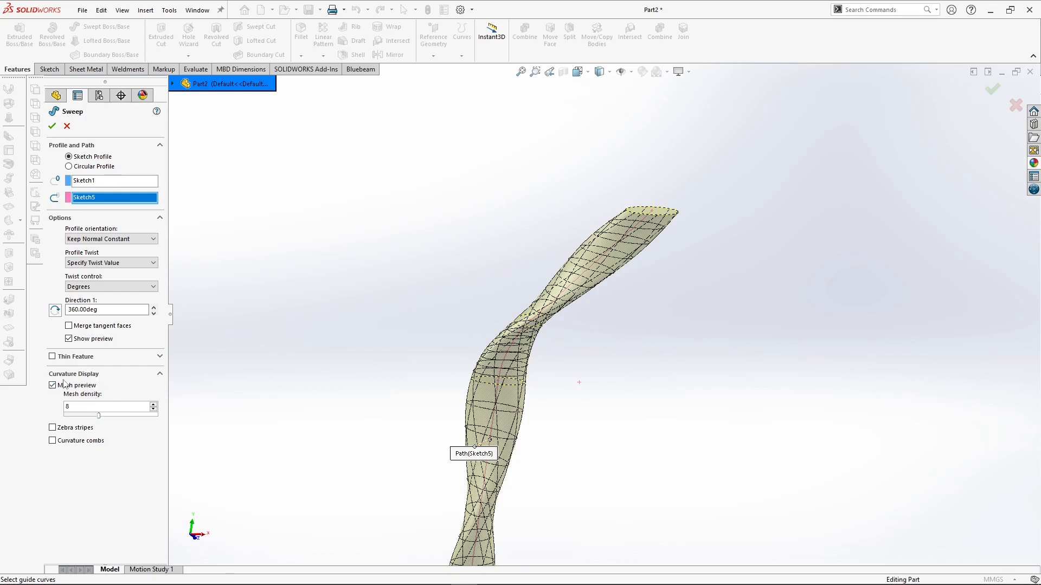
scroll(461, 391, "down", 5)
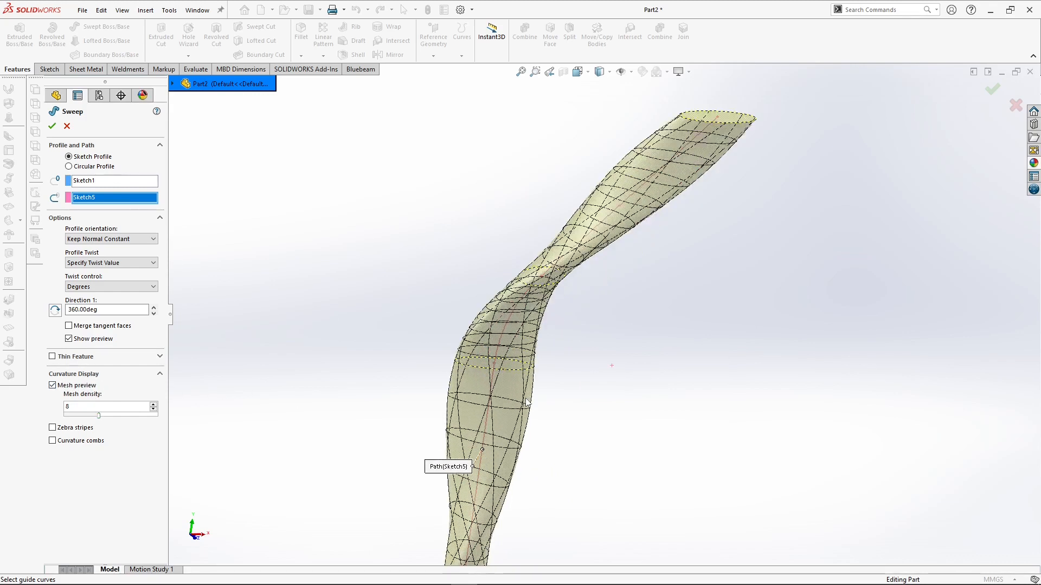
left_click(54, 386)
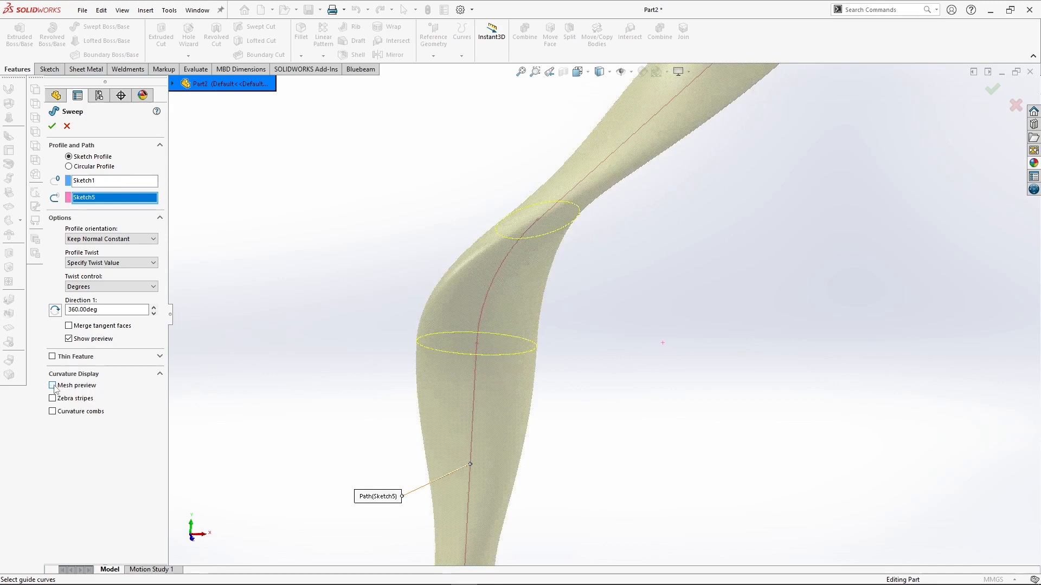
Step: Display zebra stripes on the twisted sweep preview, inspect the surface flow around the bend, and turn the stripes off
left_click(54, 386)
left_click(53, 386)
left_click(52, 399)
scroll(558, 284, "up", 4)
middle_click_drag(560, 288, 434, 312)
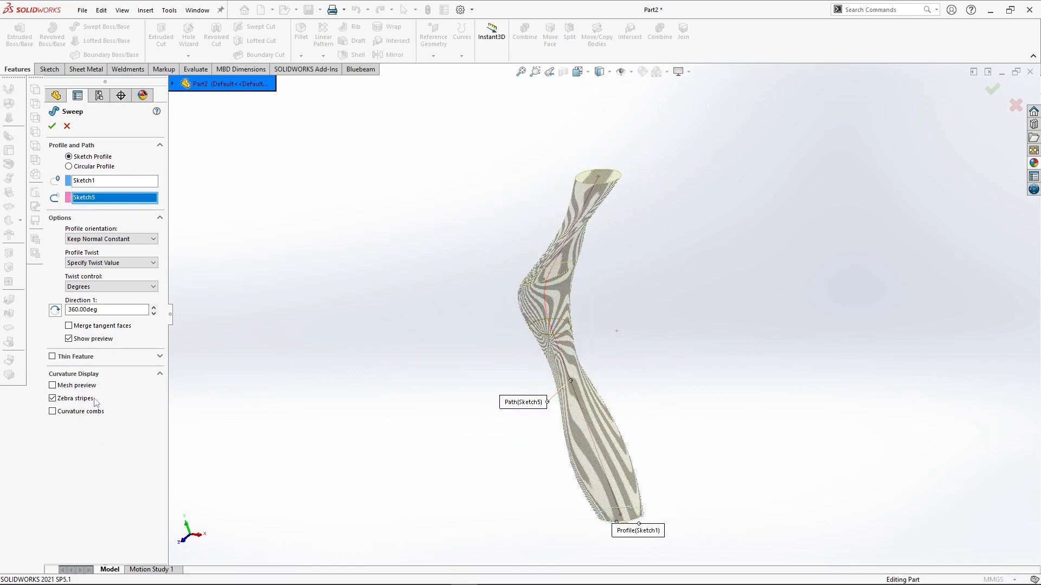
left_click(76, 399)
Step: Display curvature combs on the sweep preview, inspect them at the upper end, and turn off the combs and mesh preview
left_click(52, 411)
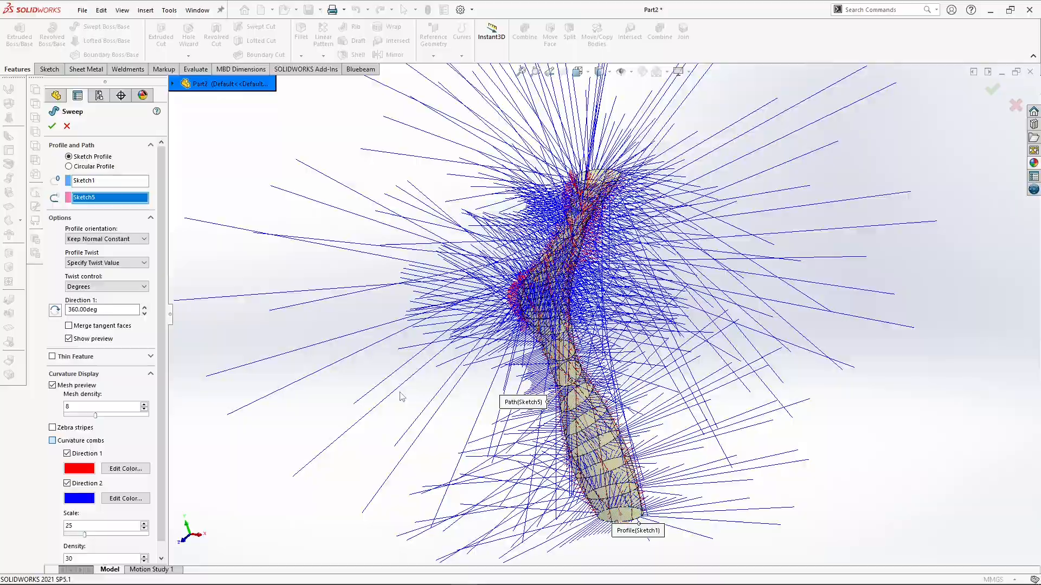
scroll(467, 239, "down", 5)
middle_click_drag(575, 200, 850, 248)
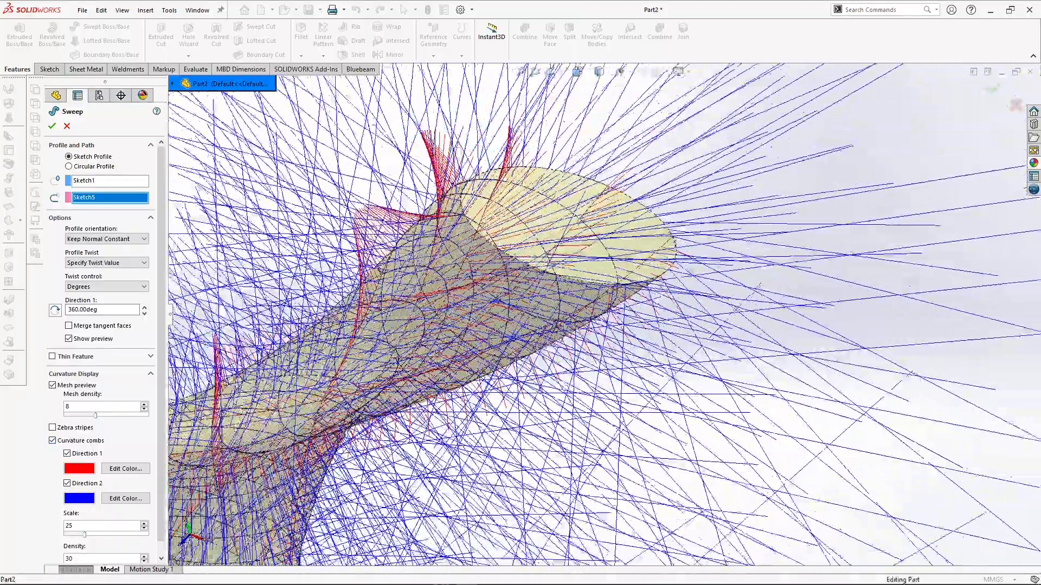
left_click(53, 441)
left_click(52, 386)
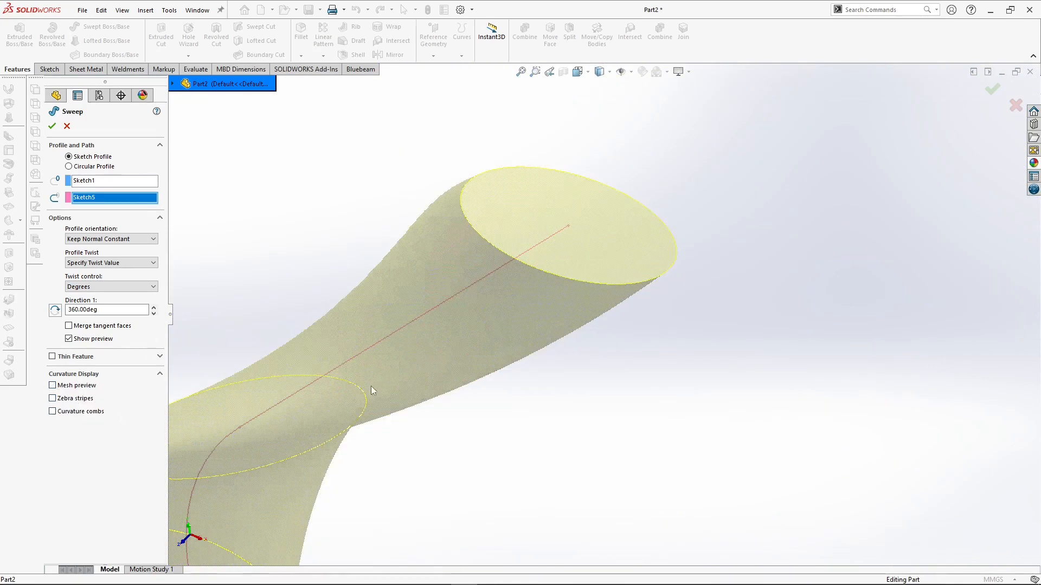
left_click(160, 374)
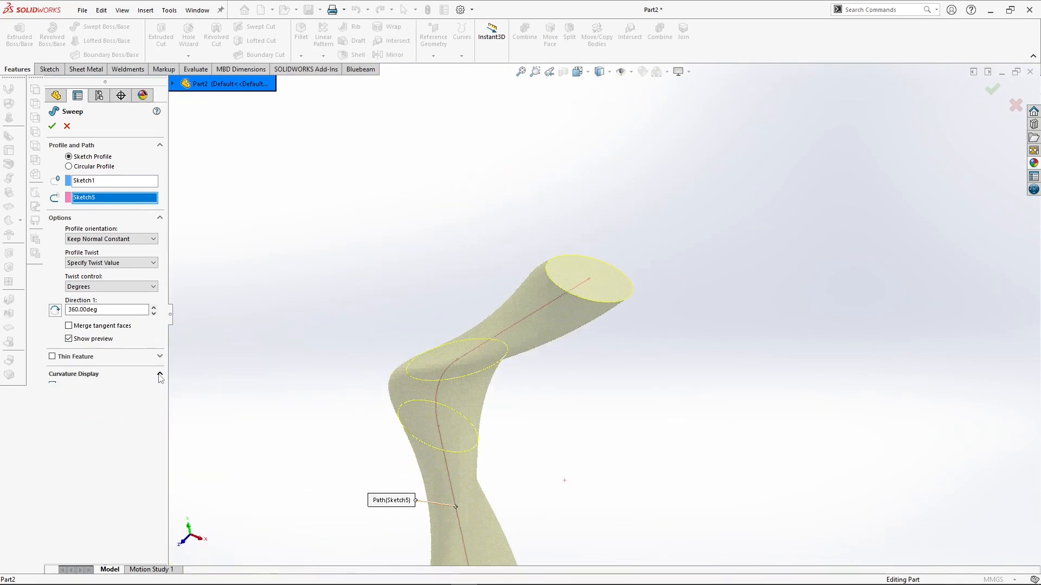
Step: Switch the sweep from the sketched ellipse to a Circular Profile along the same path and inspect the preview against the ellipse
mouse_move(620, 319)
middle_mouse_down()
mouse_move(739, 320)
mouse_move(692, 365)
mouse_move(581, 331)
middle_mouse_up()
middle_click_drag(534, 370, 354, 325)
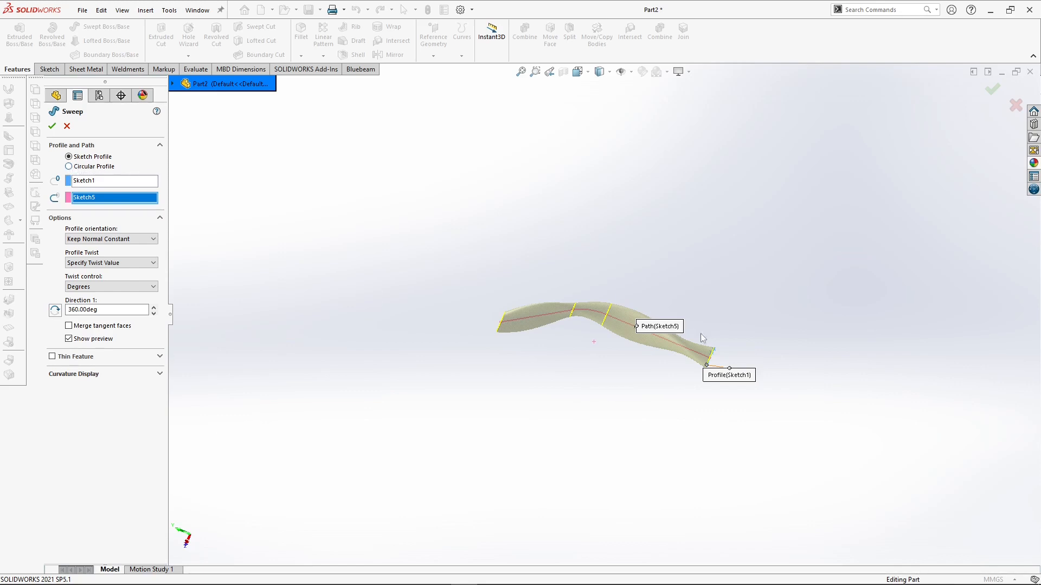
scroll(697, 338, "down", 3)
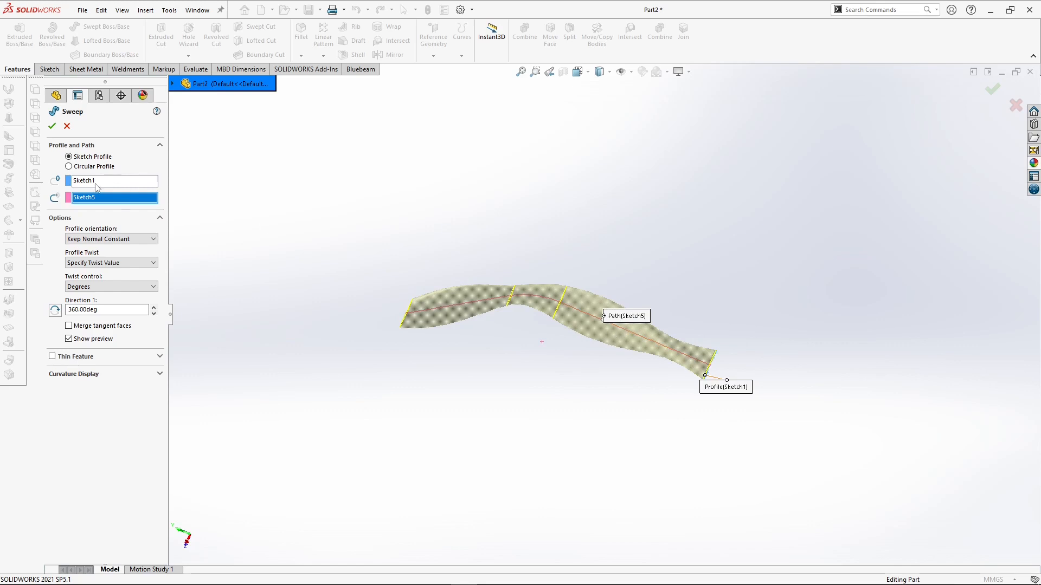
left_click(69, 167)
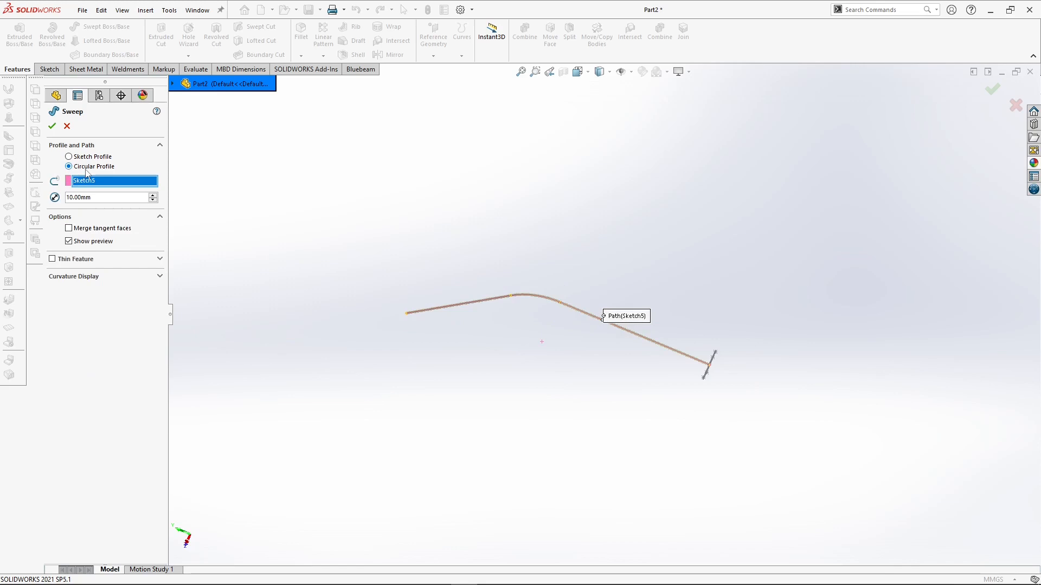
scroll(563, 357, "down", 5)
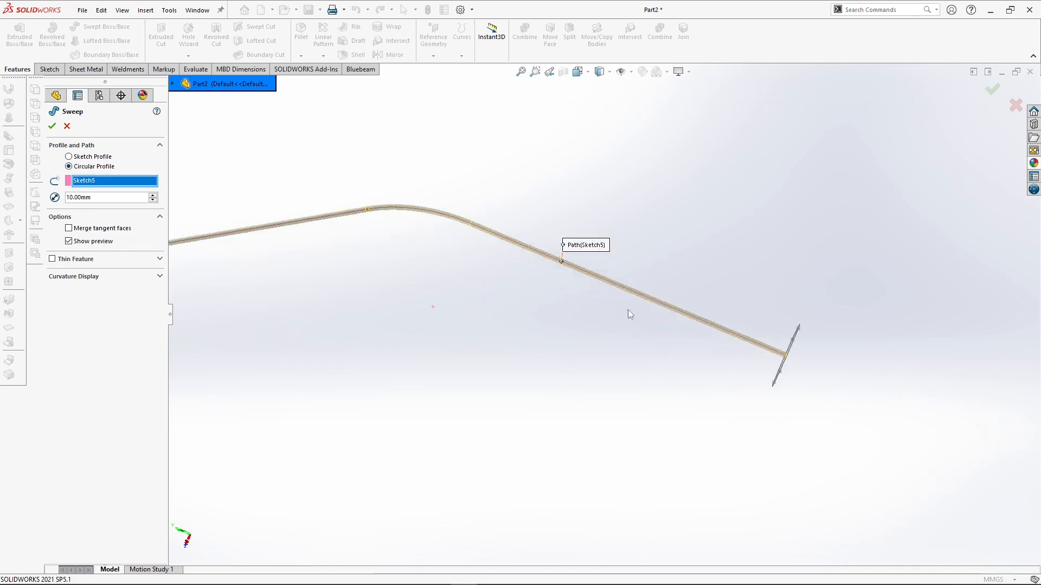
scroll(450, 240, "up", 5)
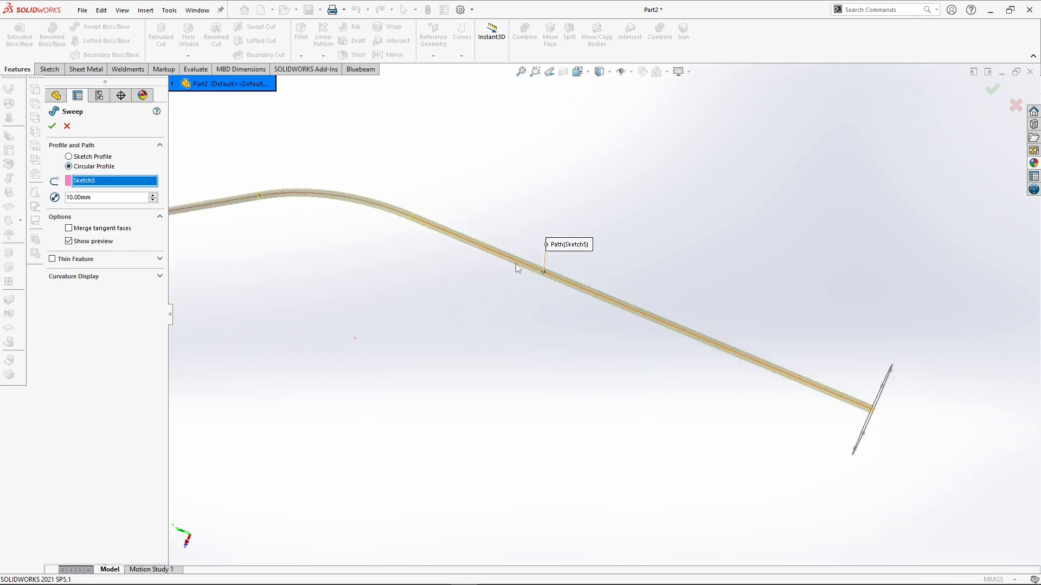
middle_click_drag(554, 299, 592, 337)
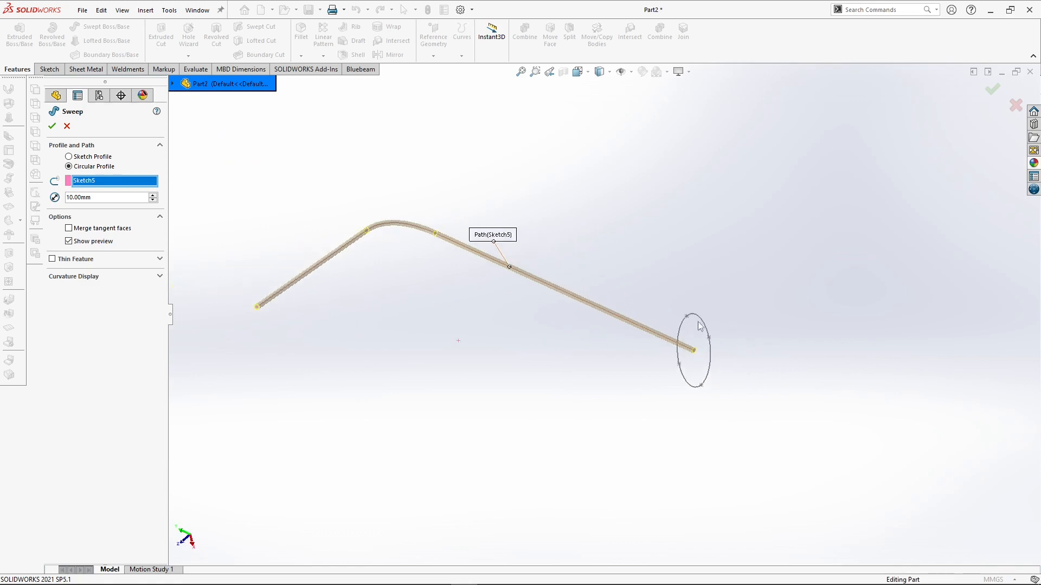
scroll(705, 355, "down", 3)
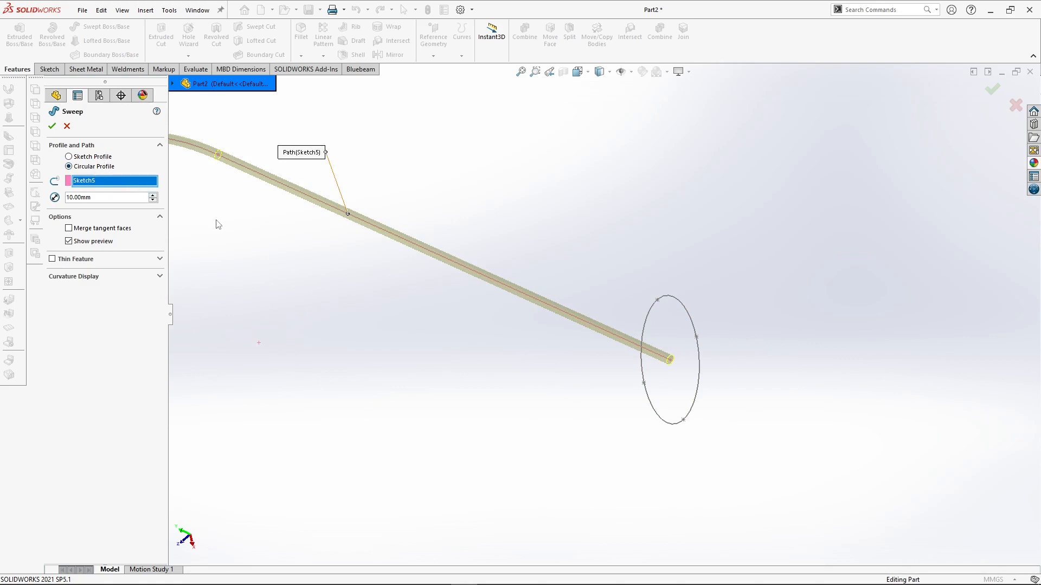
scroll(230, 230, "up", 4)
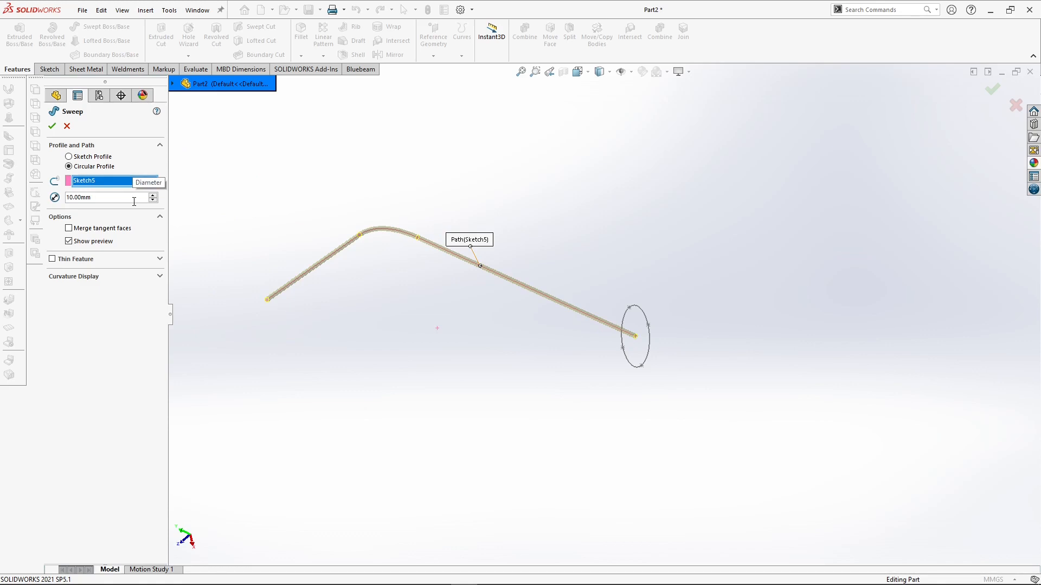
Step: Set the circular profile's diameter to 60 mm and check the preview around the bend
left_click(153, 195)
left_click(154, 195)
left_click(153, 196)
left_click(153, 196)
left_click(152, 196)
mouse_move(374, 272)
middle_mouse_down()
mouse_move(383, 274)
mouse_move(376, 245)
mouse_move(348, 246)
mouse_move(371, 310)
mouse_move(358, 271)
mouse_move(372, 258)
middle_mouse_up()
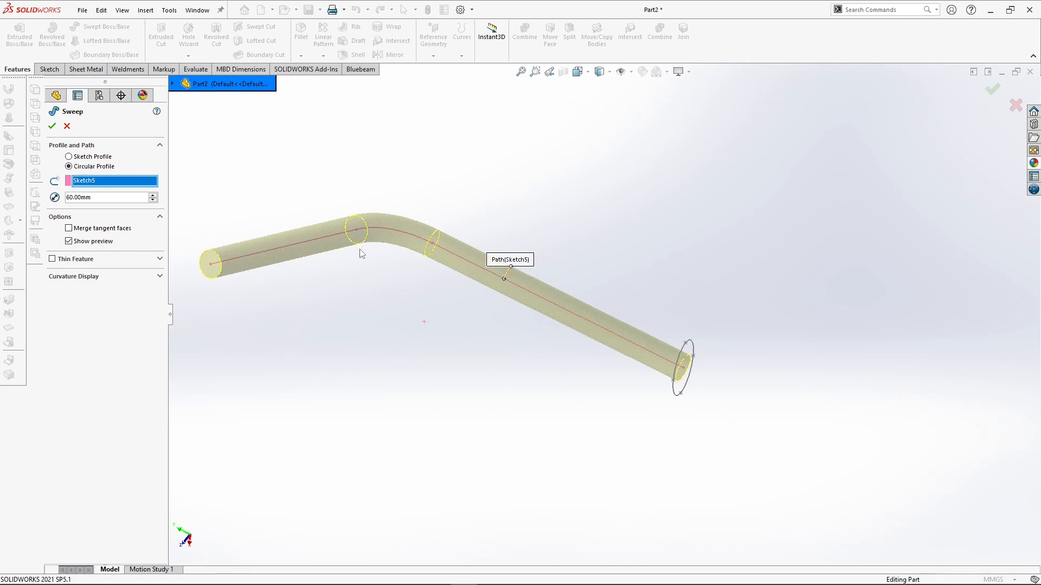
Step: Make the circular sweep a One-Direction thin feature with 5 mm wall thickness, accept it and inspect the hollow tube
left_click(53, 259)
scroll(294, 308, "up", 2)
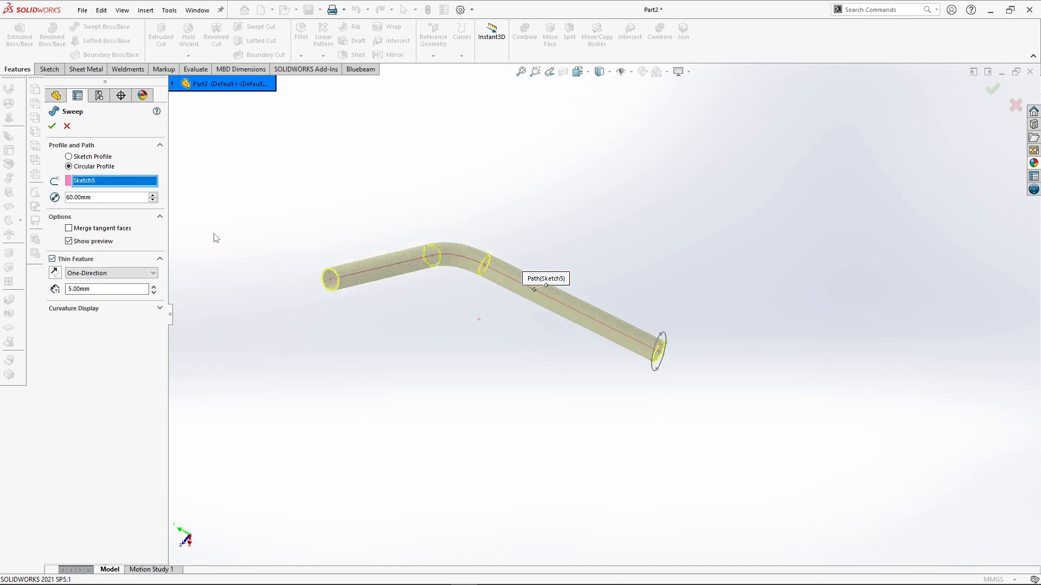
left_click(52, 127)
middle_click_drag(402, 287, 558, 267)
scroll(585, 271, "up", 3)
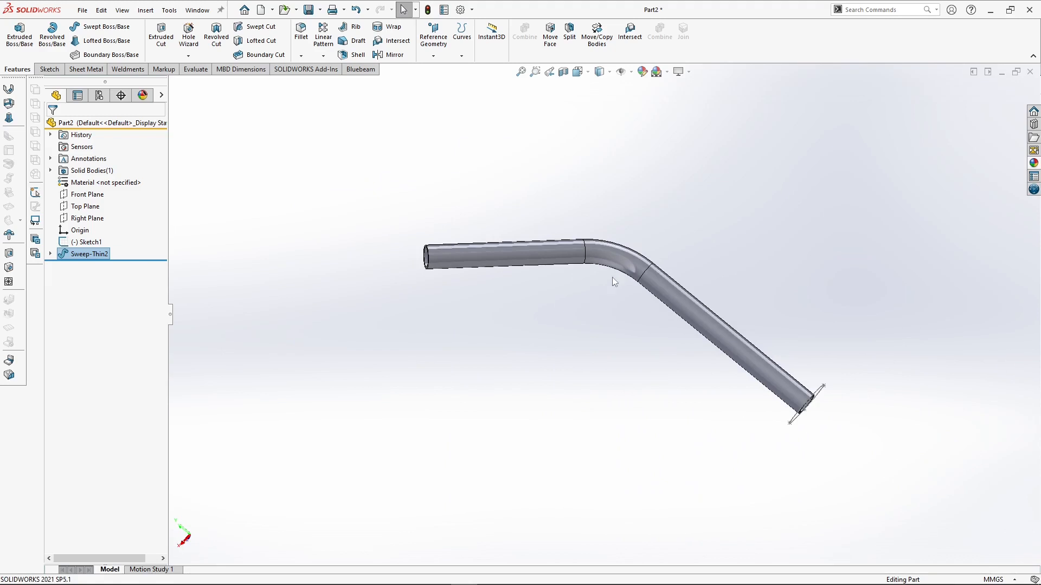
scroll(618, 279, "down", 3)
middle_click_drag(628, 279, 514, 318)
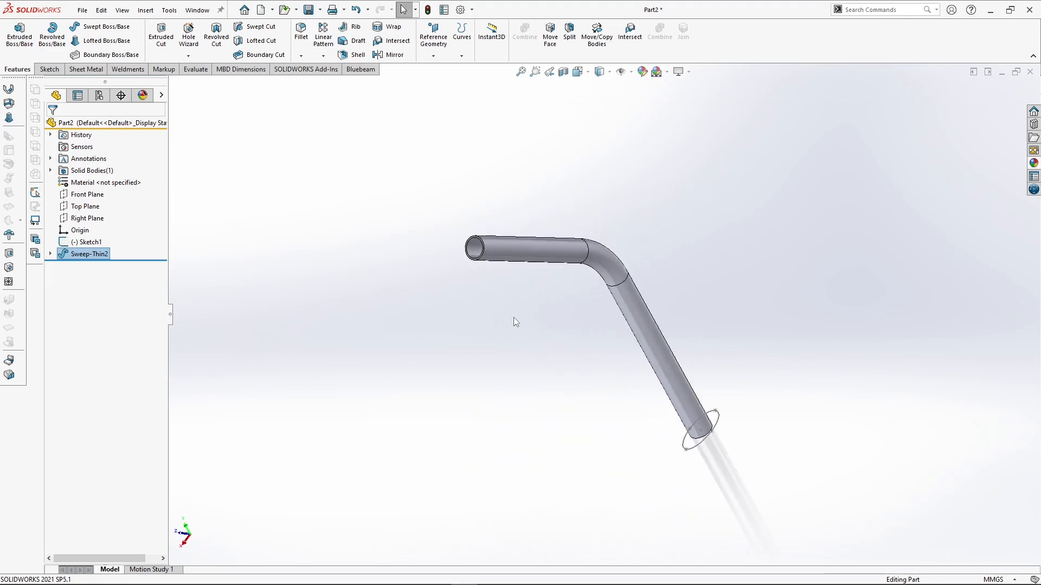